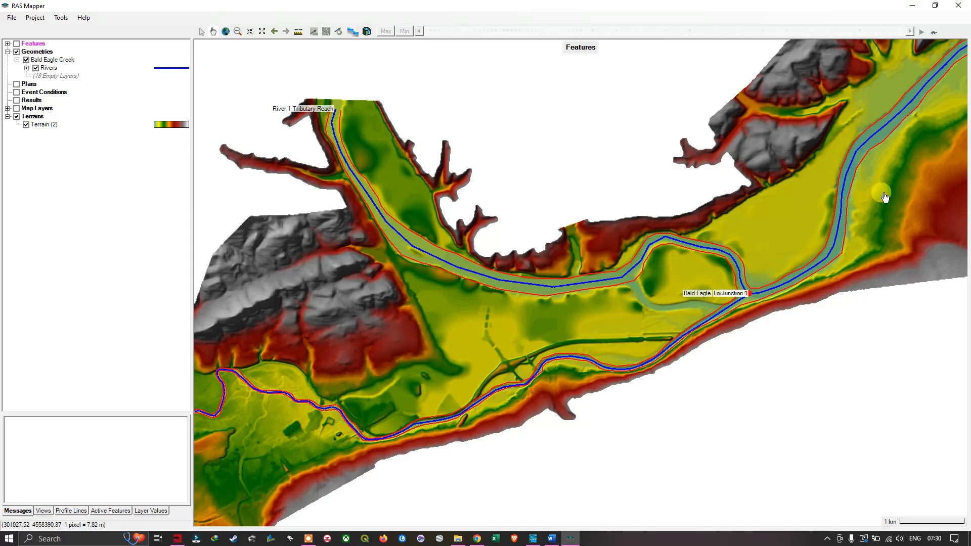
Step: Examine the river centerlines and bank lines over the terrain, from the downstream end of Bald Eagle Creek up to the Upper Reach
{"action": "left_click_drag", "start_coordinate": [895, 166], "coordinate": [730, 223]}
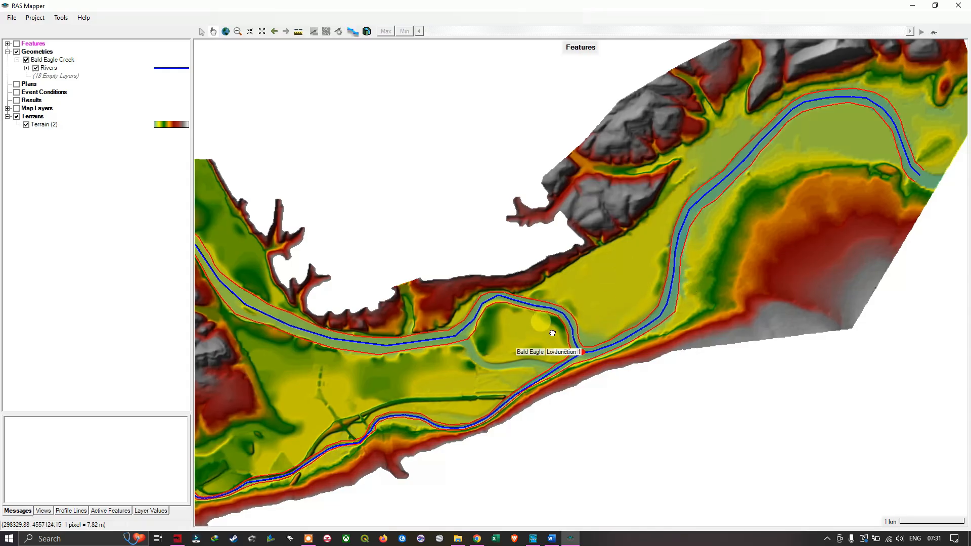
{"action": "left_click_drag", "start_coordinate": [445, 376], "coordinate": [635, 245]}
{"action": "left_click_drag", "start_coordinate": [492, 278], "coordinate": [668, 231]}
{"action": "left_click_drag", "start_coordinate": [420, 329], "coordinate": [615, 253]}
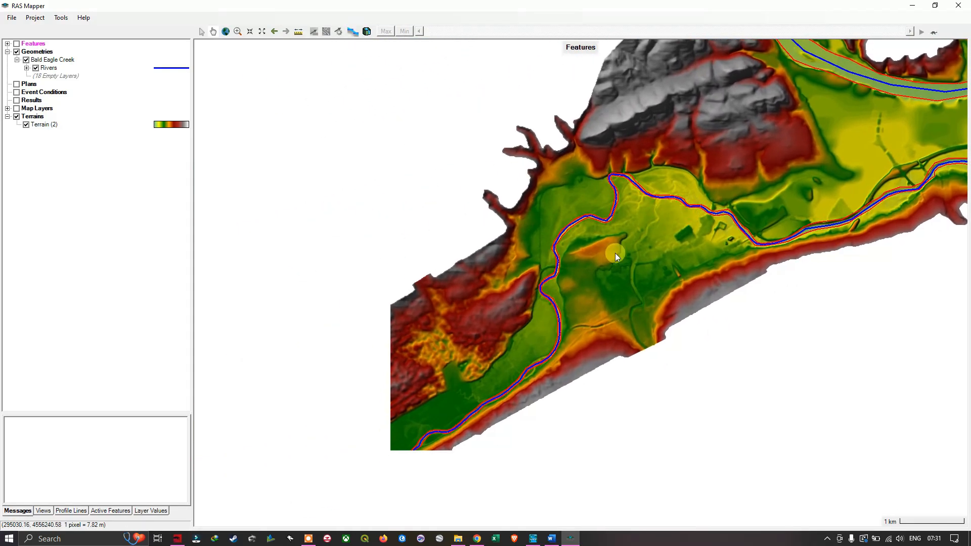
{"action": "left_click_drag", "start_coordinate": [428, 375], "coordinate": [583, 256]}
{"action": "left_click_drag", "start_coordinate": [475, 314], "coordinate": [633, 223]}
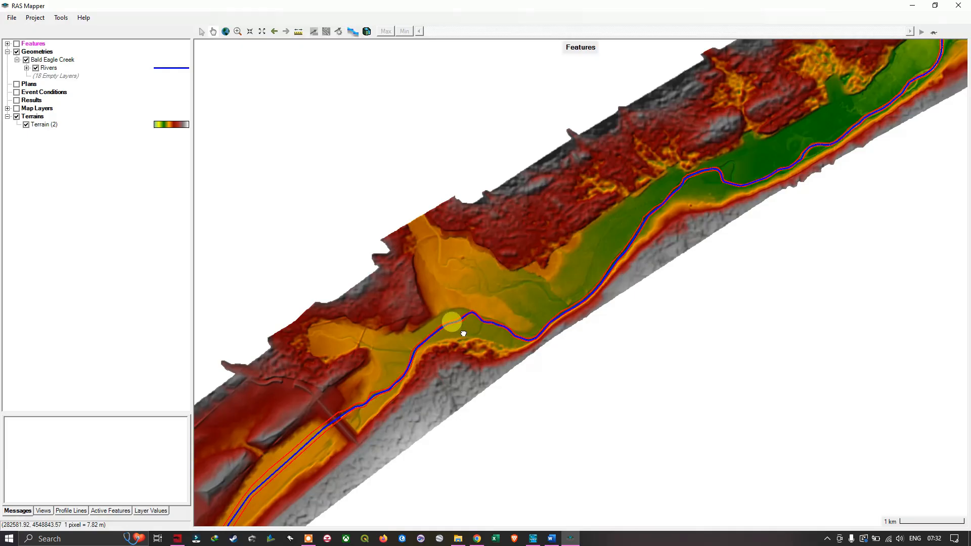
{"action": "left_click_drag", "start_coordinate": [451, 321], "coordinate": [556, 287]}
{"action": "left_click_drag", "start_coordinate": [502, 306], "coordinate": [580, 257]}
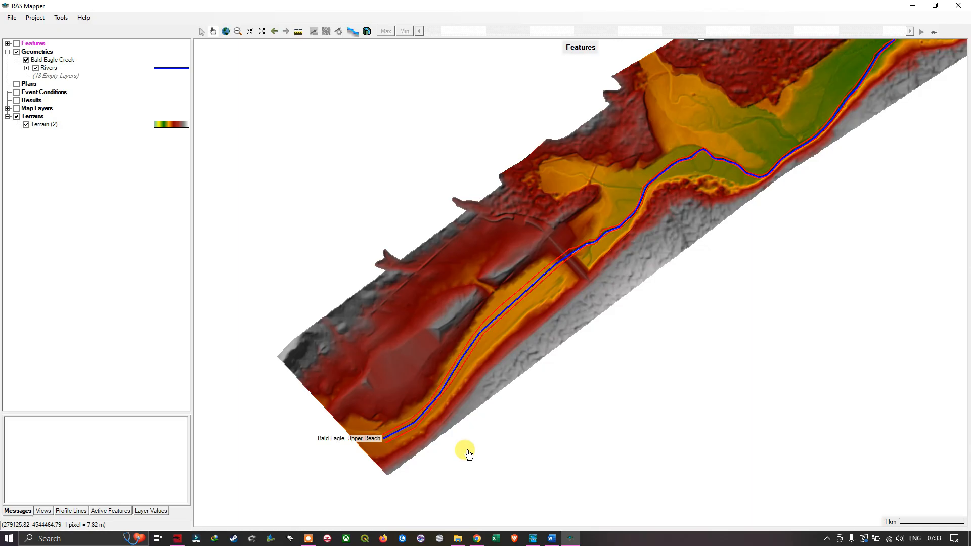
{"action": "left_click_drag", "start_coordinate": [709, 137], "coordinate": [674, 196]}
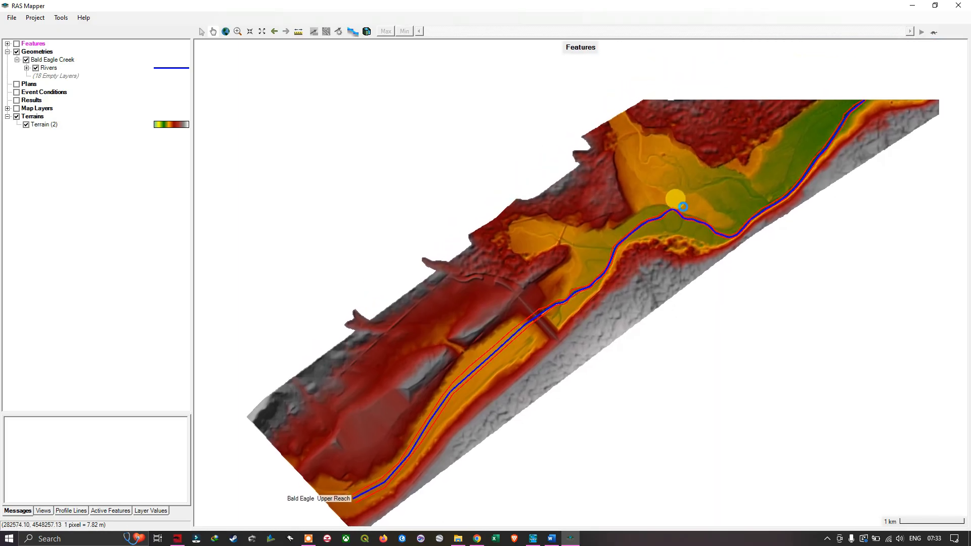
{"action": "left_click_drag", "start_coordinate": [587, 208], "coordinate": [525, 165]}
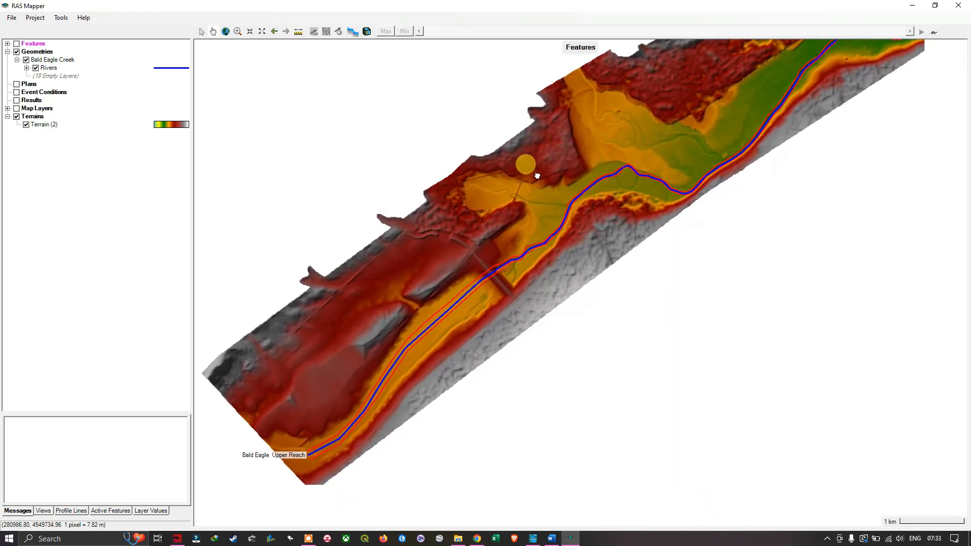
{"action": "scroll", "coordinate": [630, 145], "scroll_direction": "down", "scroll_amount": 2}
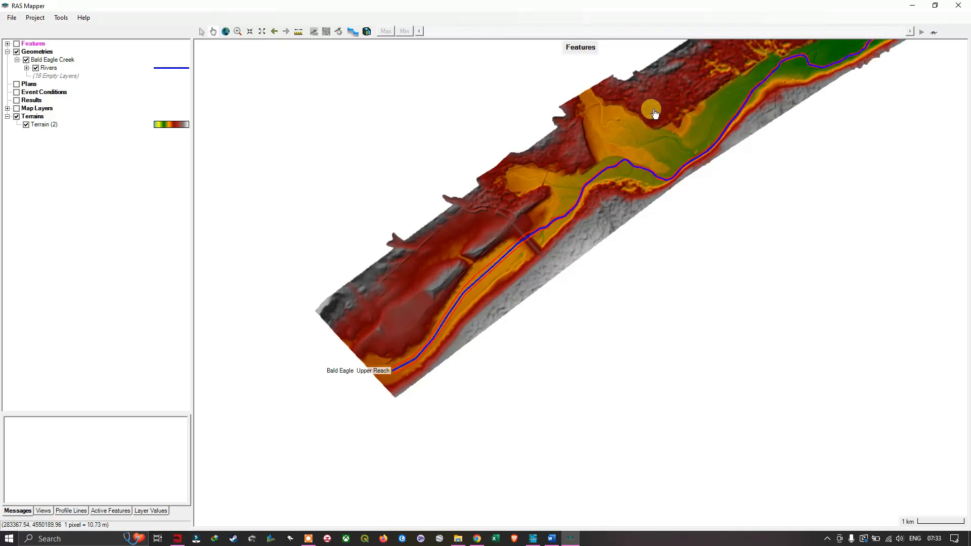
{"action": "left_click_drag", "start_coordinate": [654, 110], "coordinate": [594, 174]}
{"action": "scroll", "coordinate": [592, 182], "scroll_direction": "up", "scroll_amount": 2}
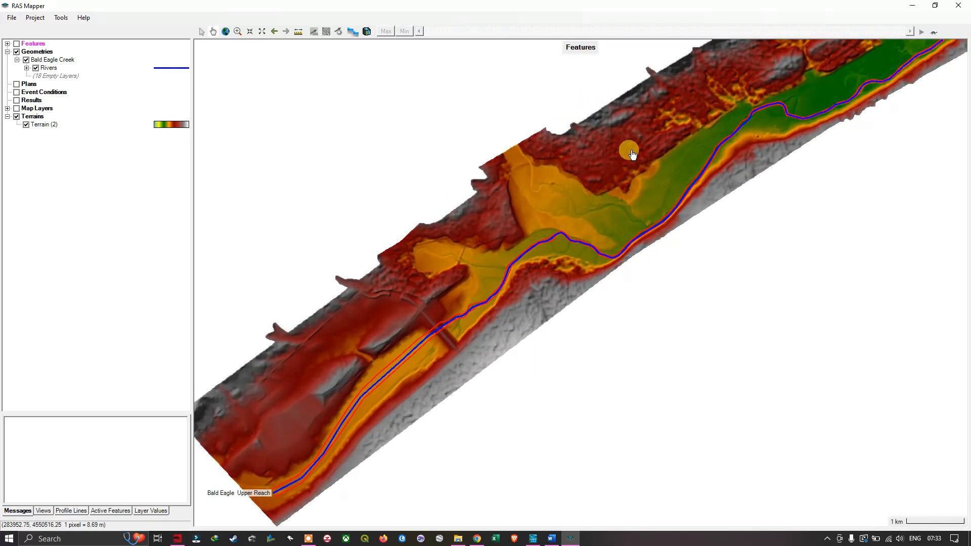
{"action": "left_click_drag", "start_coordinate": [576, 207], "coordinate": [581, 114]}
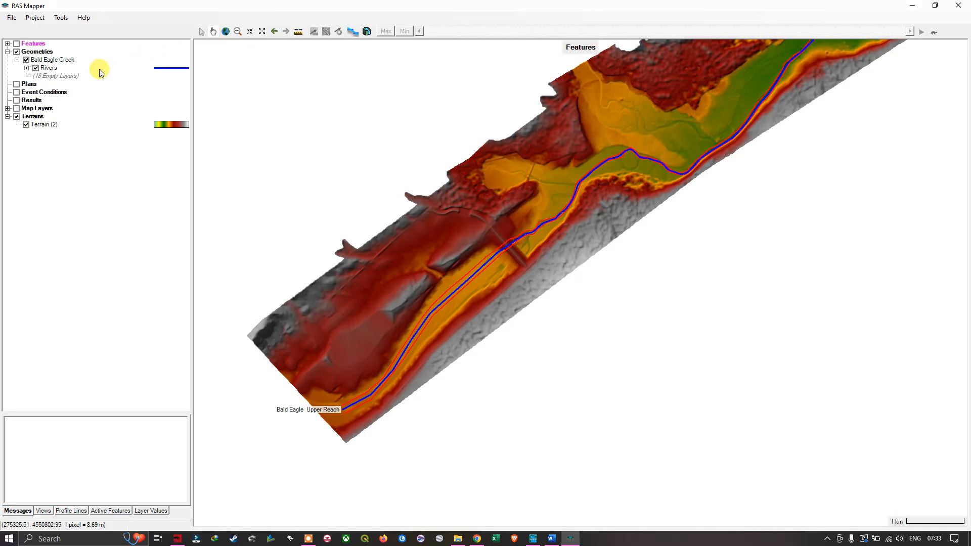
Step: Put the Flow Paths layer under Rivers into edit mode, saving the Bald Eagle Creek edits when stopping the first editing session
{"action": "right_click", "coordinate": [53, 71]}
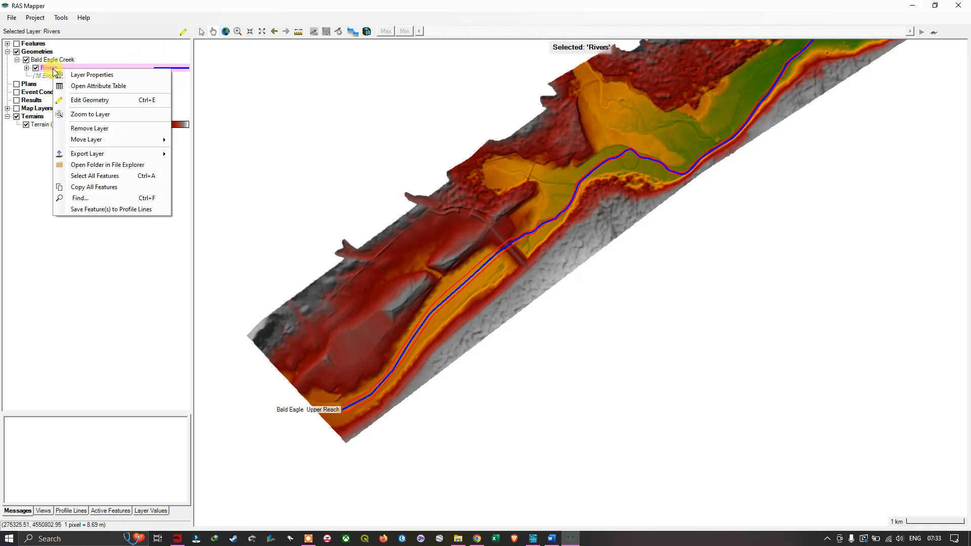
{"action": "left_click", "coordinate": [81, 100]}
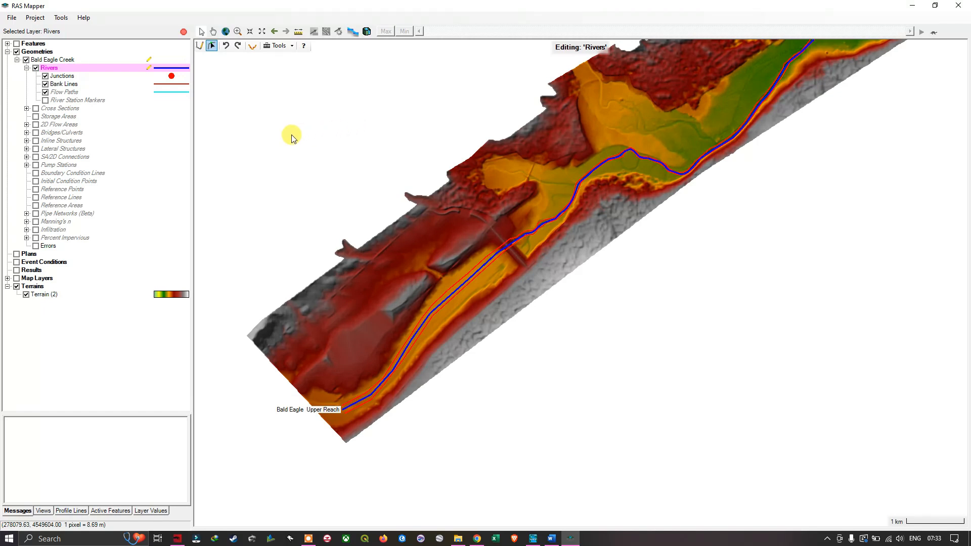
{"action": "right_click", "coordinate": [71, 94]}
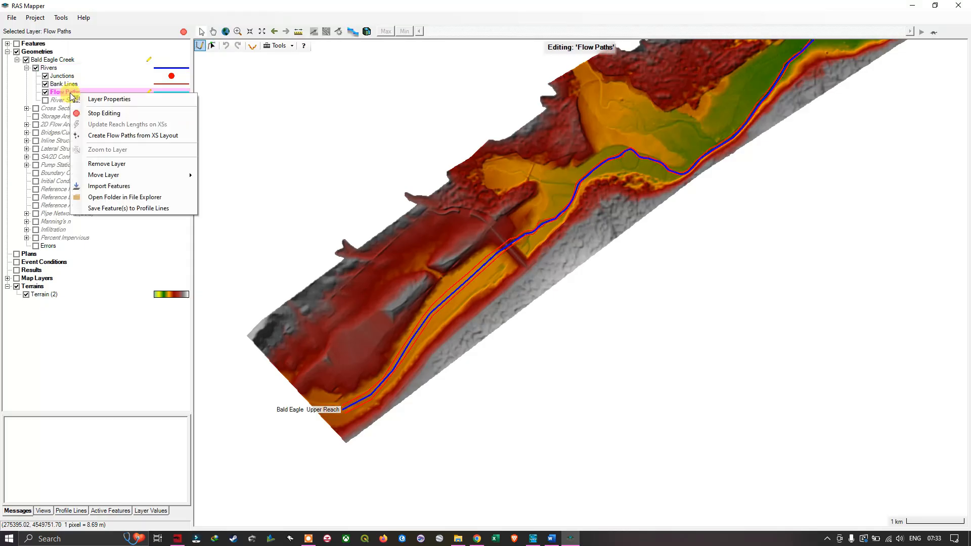
{"action": "left_click", "coordinate": [105, 113]}
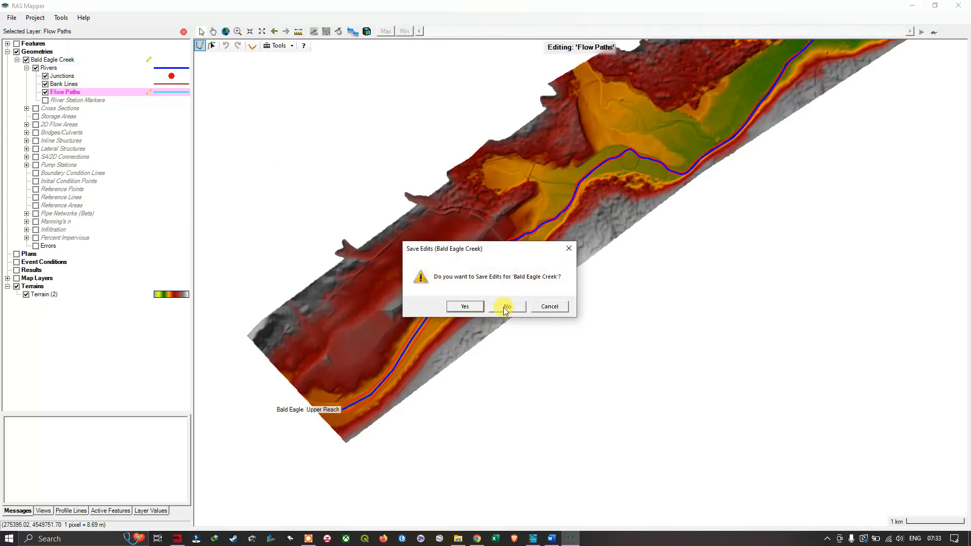
{"action": "left_click", "coordinate": [476, 307]}
{"action": "right_click", "coordinate": [78, 97]}
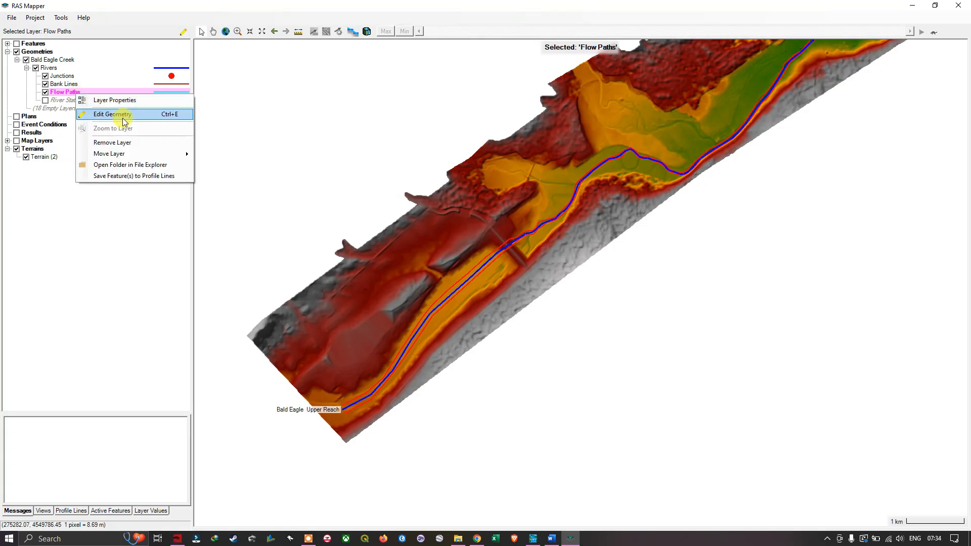
{"action": "left_click", "coordinate": [113, 114]}
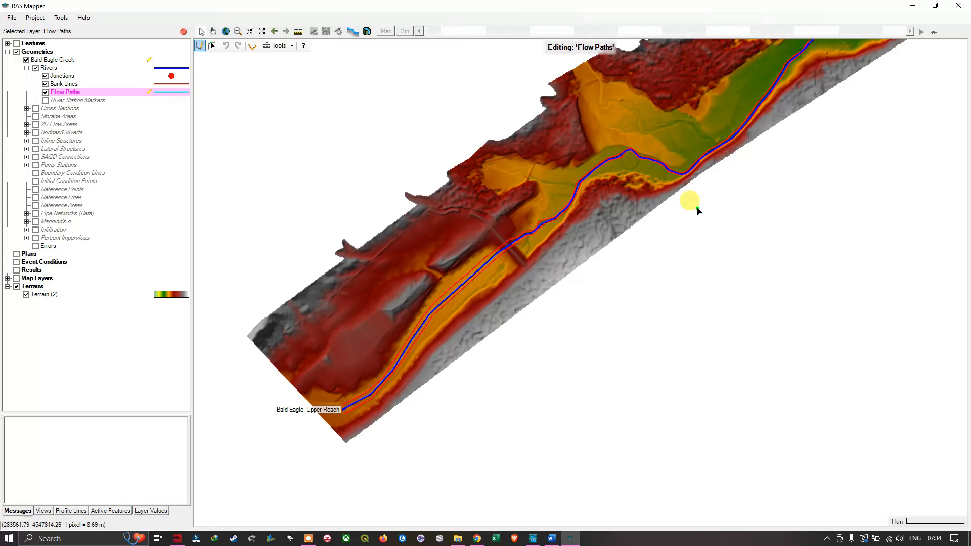
Step: Follow the river and its floodplain downstream from the Upper Reach, past Junction 1, to the terrain's downstream end
{"action": "left_click_drag", "start_coordinate": [750, 136], "coordinate": [656, 303]}
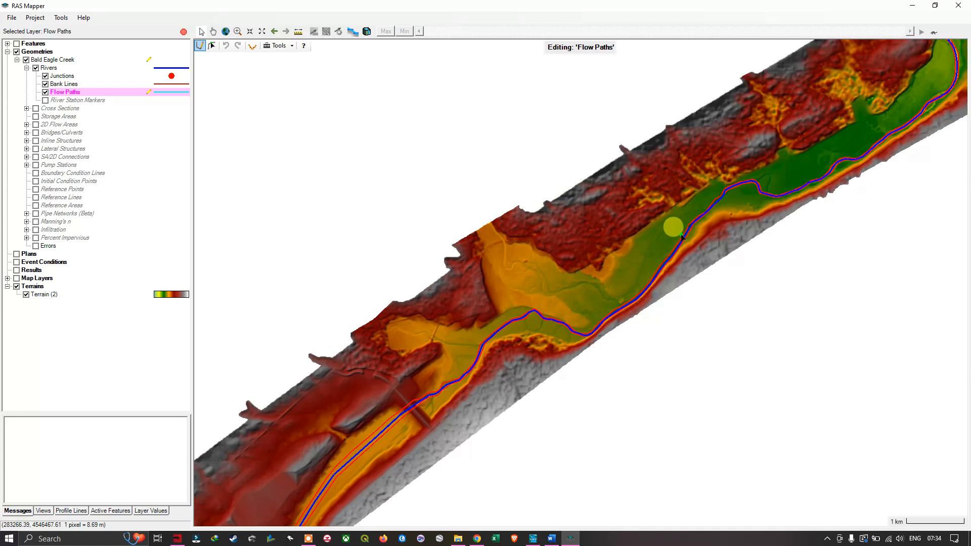
{"action": "scroll", "coordinate": [688, 225], "scroll_direction": "up", "scroll_amount": 3}
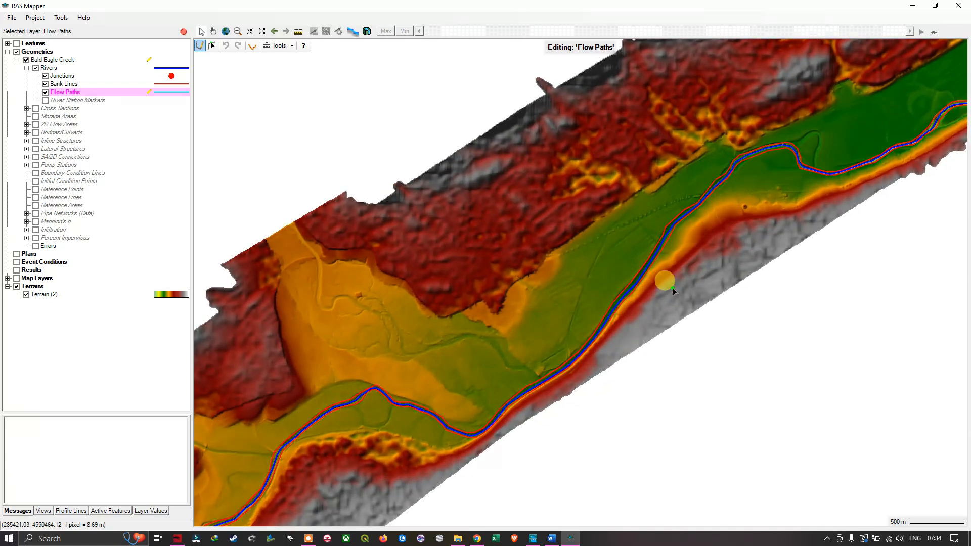
{"action": "scroll", "coordinate": [657, 283], "scroll_direction": "up", "scroll_amount": 3}
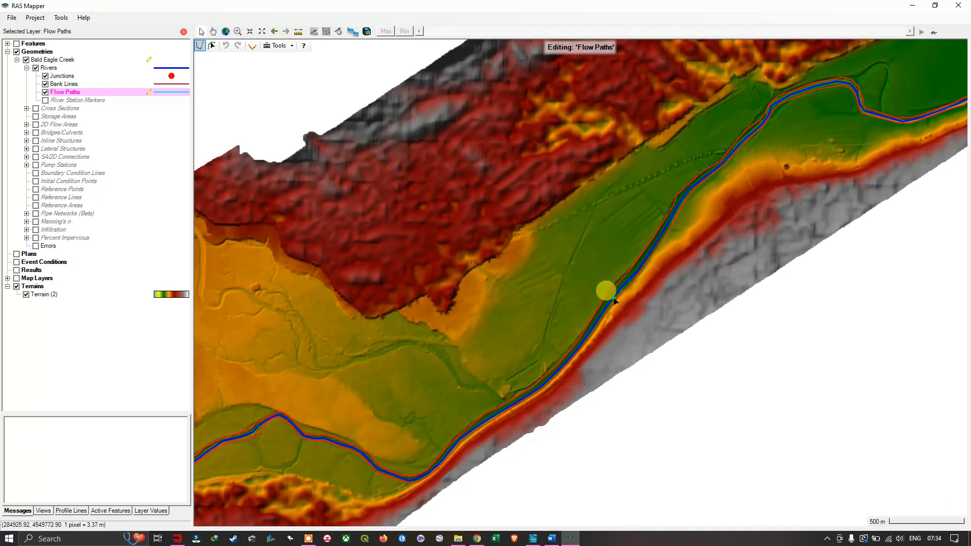
{"action": "scroll", "coordinate": [706, 178], "scroll_direction": "down", "scroll_amount": 2}
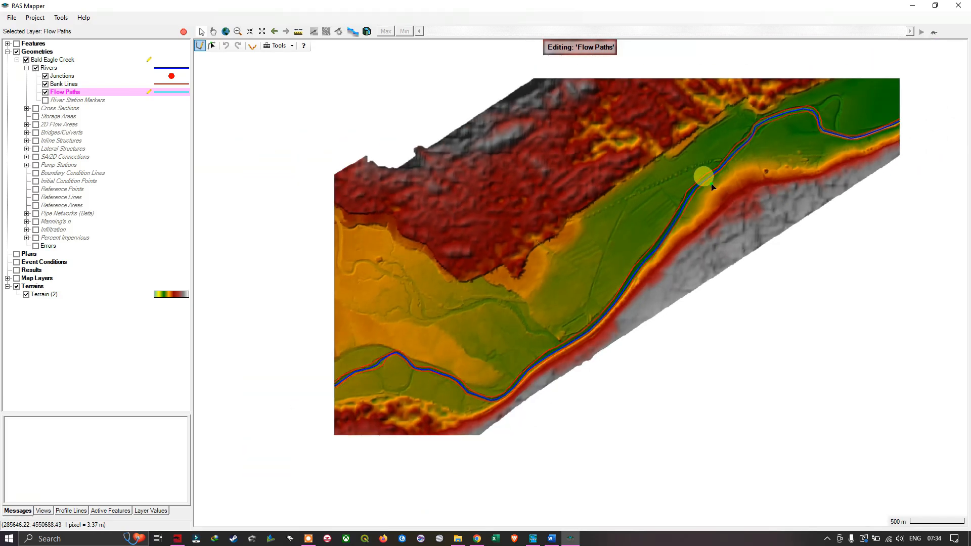
{"action": "left_click_drag", "start_coordinate": [806, 175], "coordinate": [411, 314]}
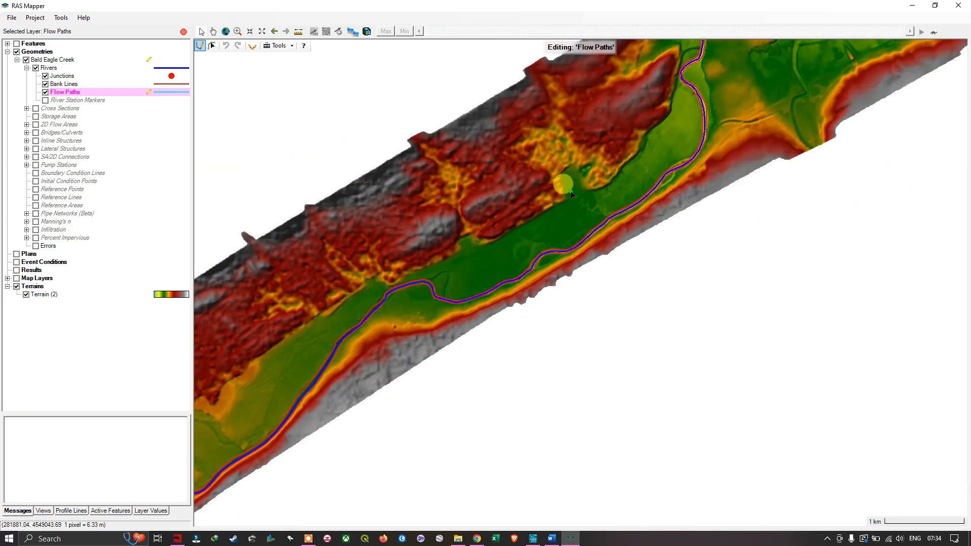
{"action": "left_click_drag", "start_coordinate": [707, 169], "coordinate": [444, 365]}
{"action": "left_click_drag", "start_coordinate": [721, 207], "coordinate": [528, 298]}
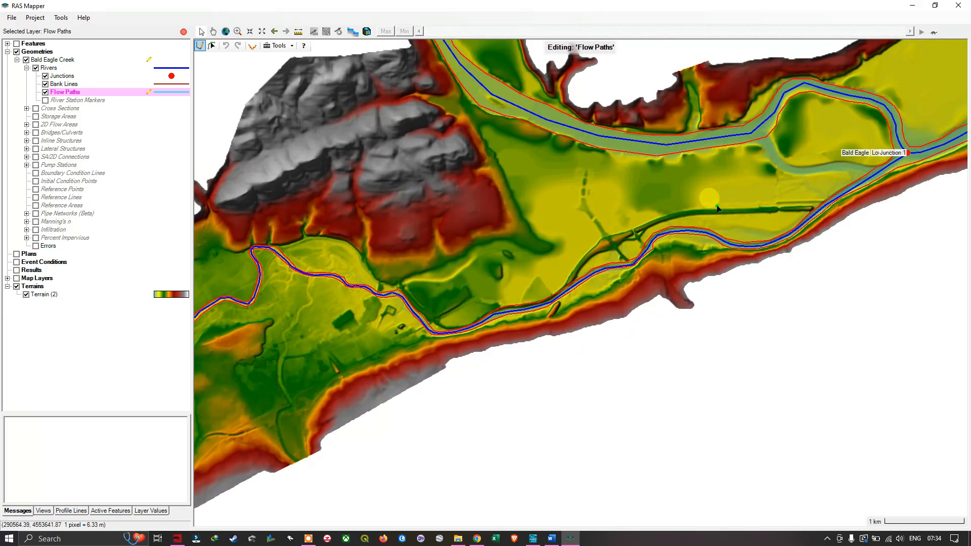
{"action": "left_click_drag", "start_coordinate": [712, 200], "coordinate": [481, 332]}
{"action": "left_click_drag", "start_coordinate": [761, 248], "coordinate": [481, 375]}
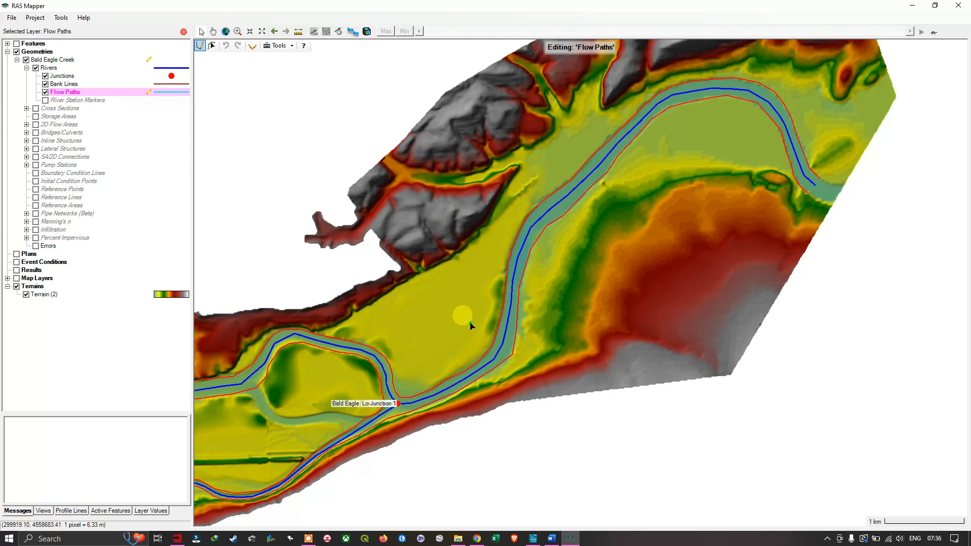
Step: Inspect the channel and floodplain of the Tributary Reach between its upstream end and Junction 1
{"action": "left_click_drag", "start_coordinate": [422, 327], "coordinate": [645, 190]}
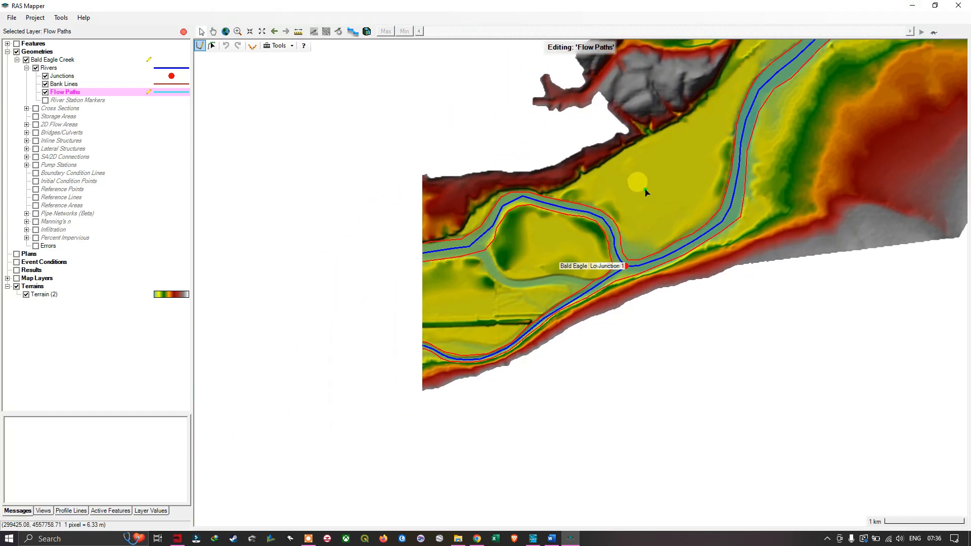
{"action": "left_click_drag", "start_coordinate": [451, 283], "coordinate": [578, 252]}
{"action": "left_click_drag", "start_coordinate": [485, 273], "coordinate": [546, 292]}
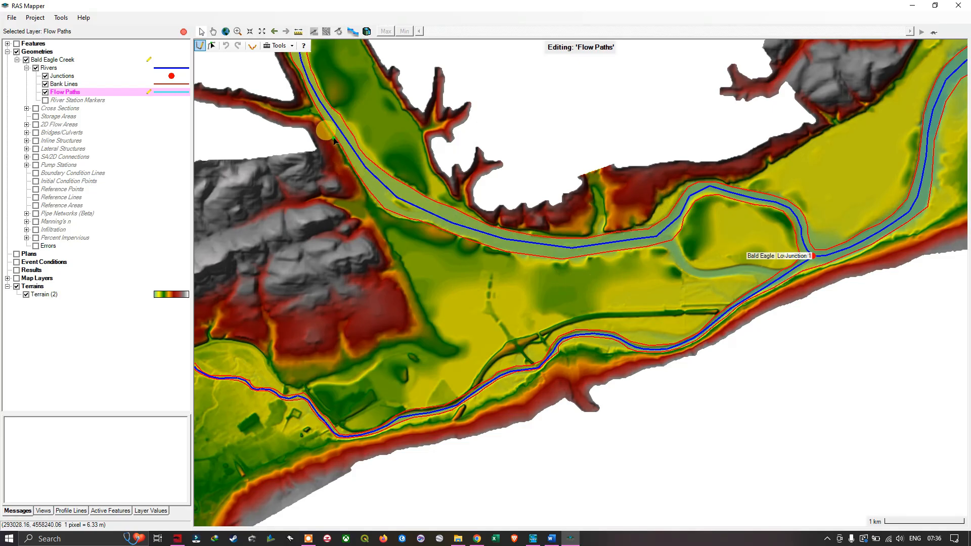
{"action": "left_click_drag", "start_coordinate": [458, 182], "coordinate": [578, 310]}
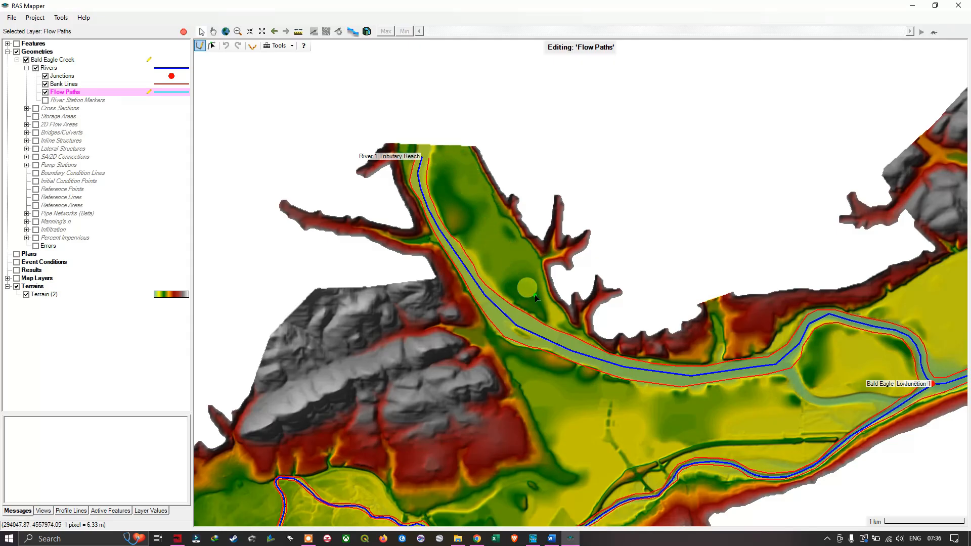
{"action": "left_click_drag", "start_coordinate": [561, 375], "coordinate": [488, 215]}
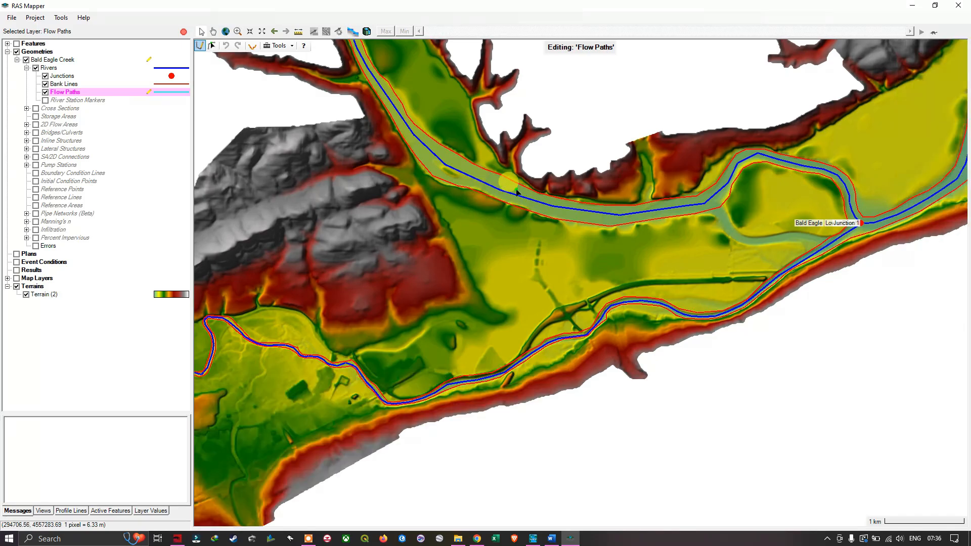
{"action": "left_click_drag", "start_coordinate": [445, 139], "coordinate": [494, 272]}
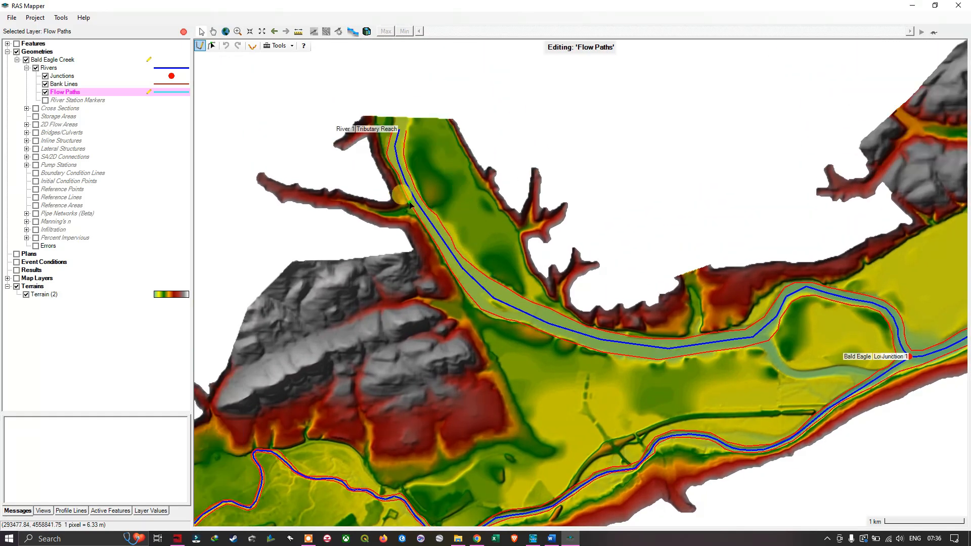
{"action": "left_click_drag", "start_coordinate": [570, 353], "coordinate": [551, 145]}
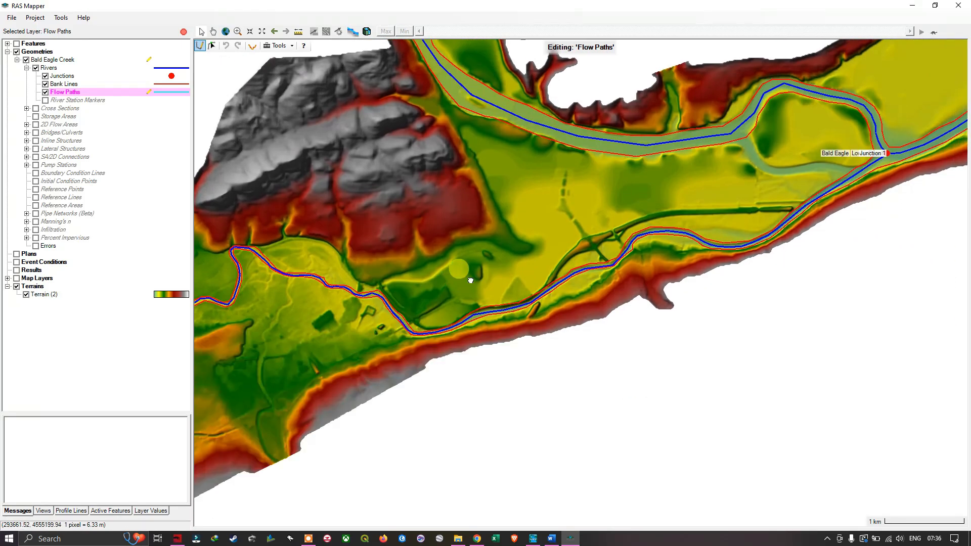
Step: Trace Bald Eagle Creek upstream to the start of the Upper Reach, examining the banks and floodplain on both sides
{"action": "left_click_drag", "start_coordinate": [467, 278], "coordinate": [561, 249]}
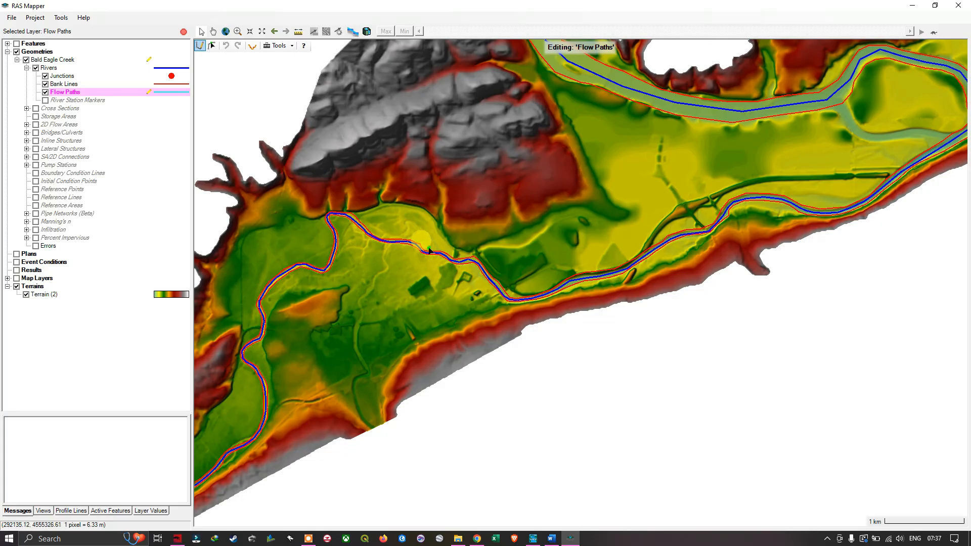
{"action": "left_click_drag", "start_coordinate": [417, 334], "coordinate": [608, 221]}
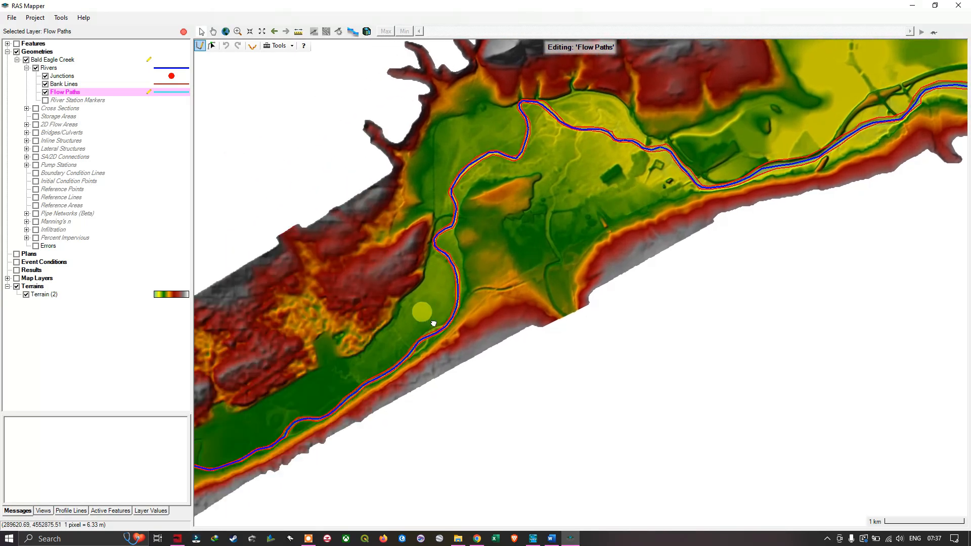
{"action": "left_click_drag", "start_coordinate": [434, 323], "coordinate": [516, 263]}
{"action": "left_click_drag", "start_coordinate": [405, 305], "coordinate": [561, 206]}
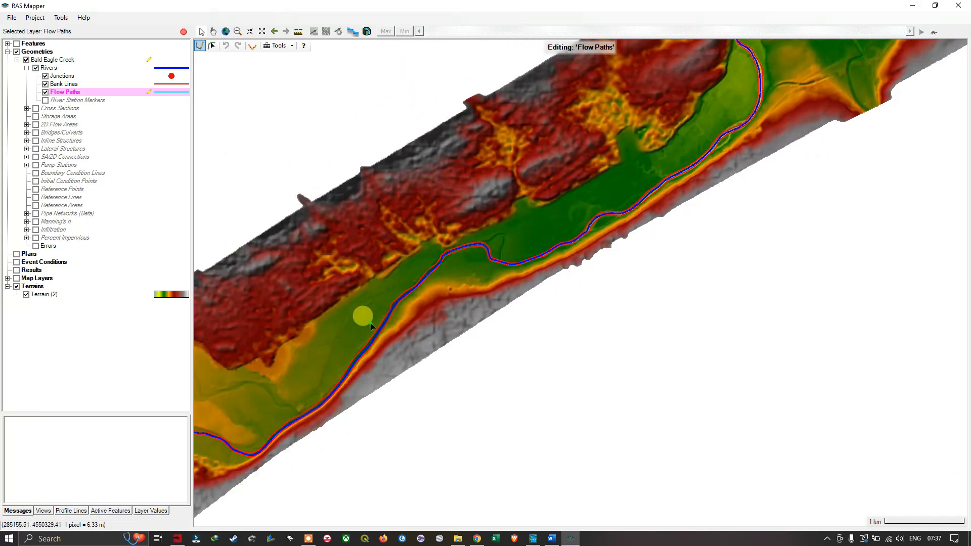
{"action": "left_click_drag", "start_coordinate": [371, 327], "coordinate": [528, 216]}
{"action": "left_click_drag", "start_coordinate": [370, 318], "coordinate": [486, 247]}
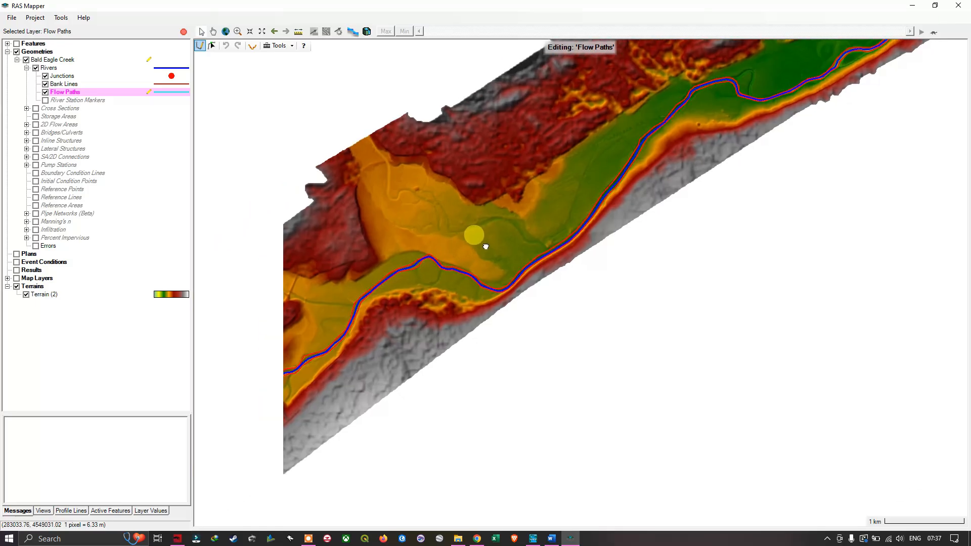
{"action": "left_click_drag", "start_coordinate": [418, 332], "coordinate": [577, 215]}
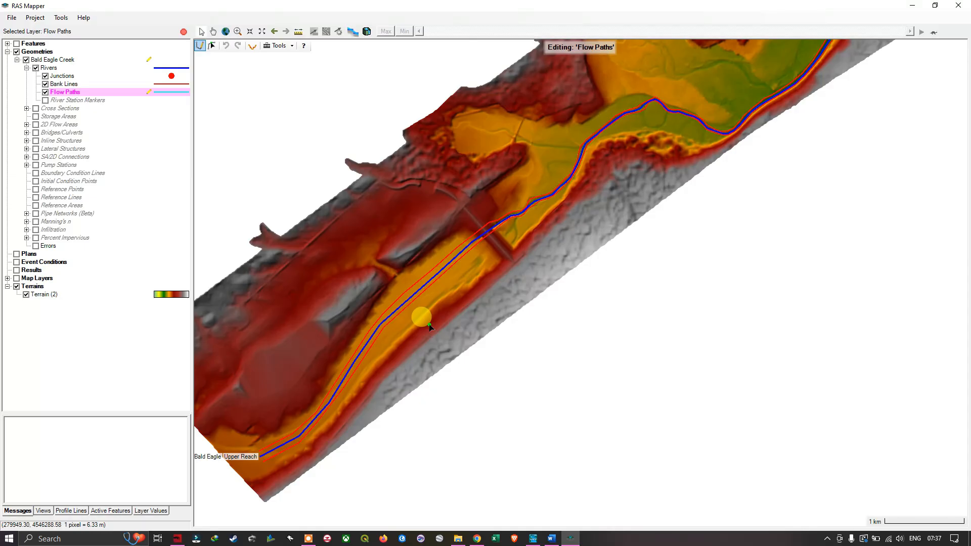
{"action": "left_click_drag", "start_coordinate": [632, 195], "coordinate": [471, 331]}
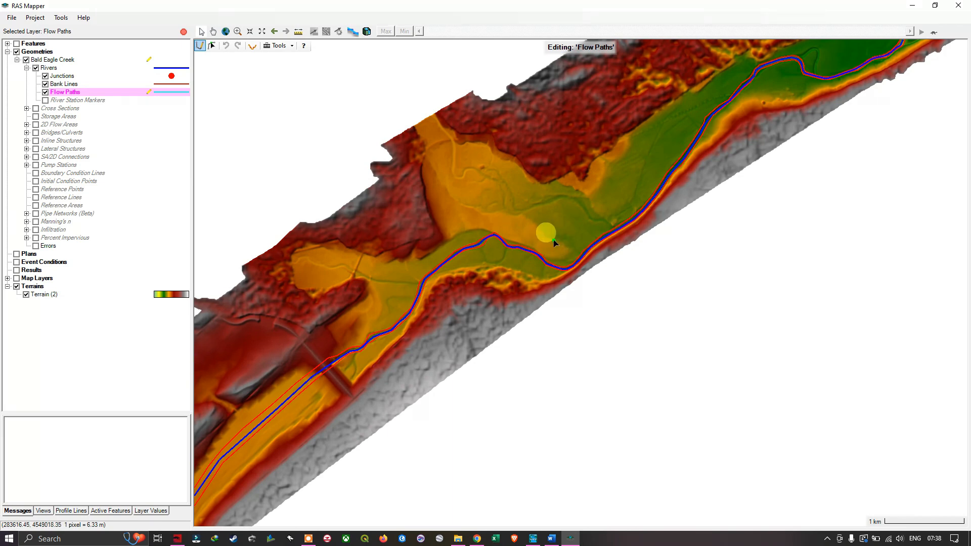
{"action": "left_click_drag", "start_coordinate": [462, 296], "coordinate": [567, 187]}
{"action": "left_click_drag", "start_coordinate": [457, 306], "coordinate": [544, 248]}
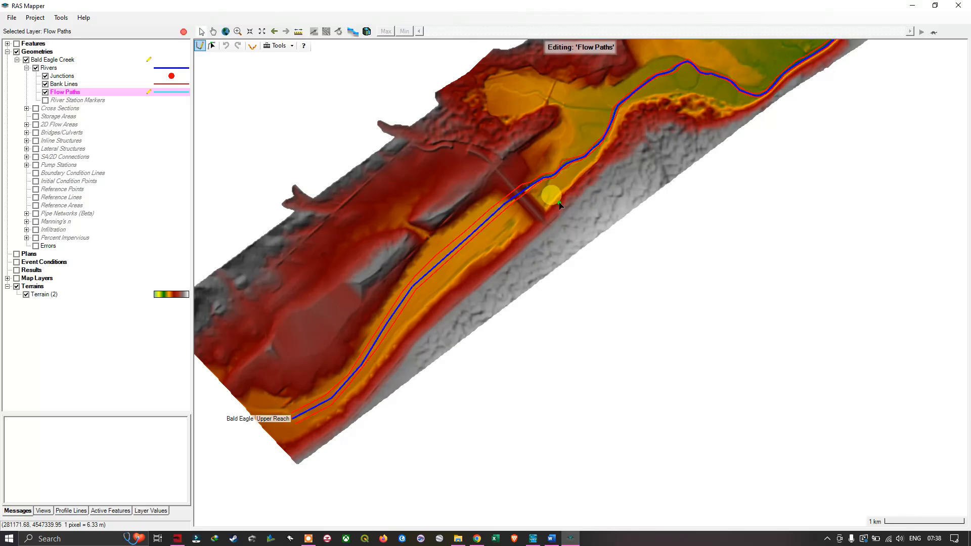
Step: Examine the channel and floodplain from the Upper Reach downstream to the Tributary Reach and Junction 1, undoing the stray flow path point
{"action": "left_click_drag", "start_coordinate": [589, 173], "coordinate": [566, 273]}
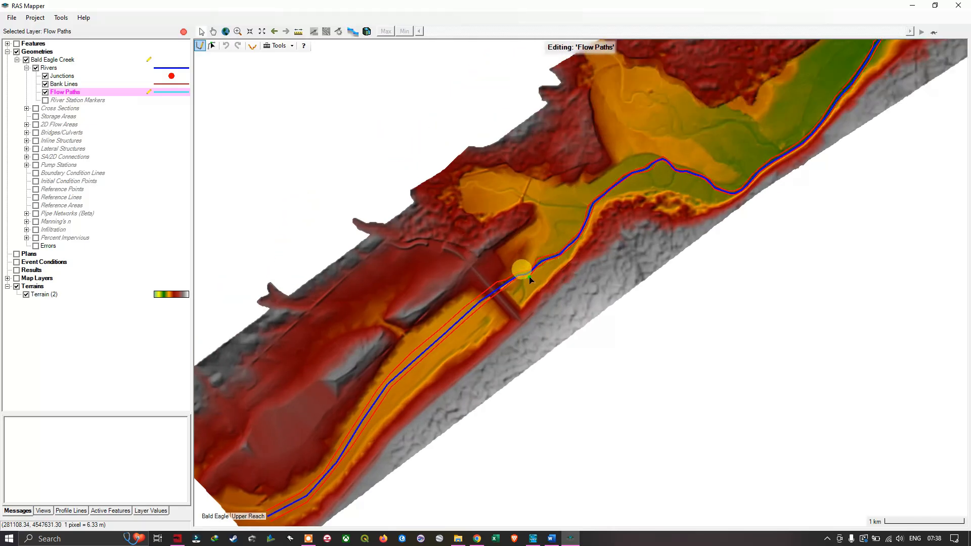
{"action": "left_click_drag", "start_coordinate": [535, 280], "coordinate": [643, 187]}
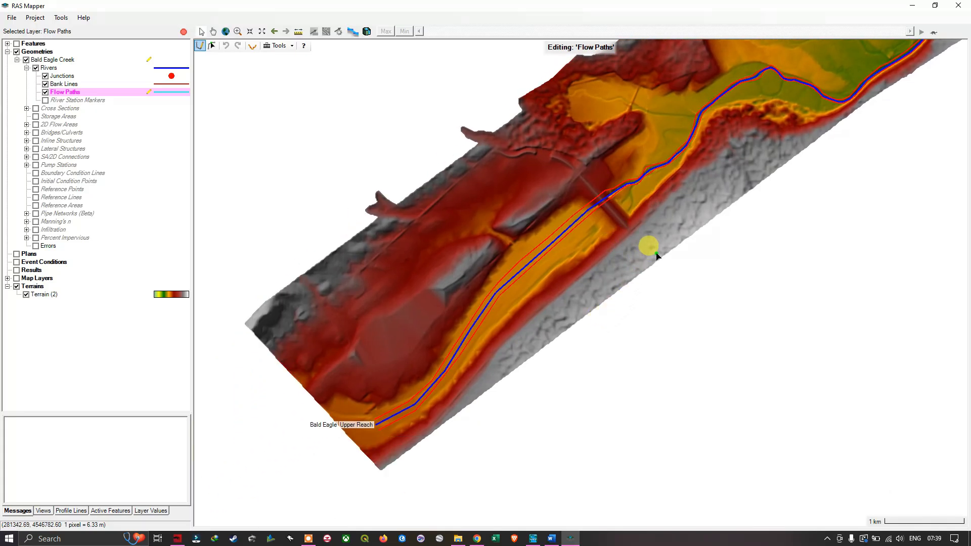
{"action": "left_click_drag", "start_coordinate": [646, 256], "coordinate": [543, 315]}
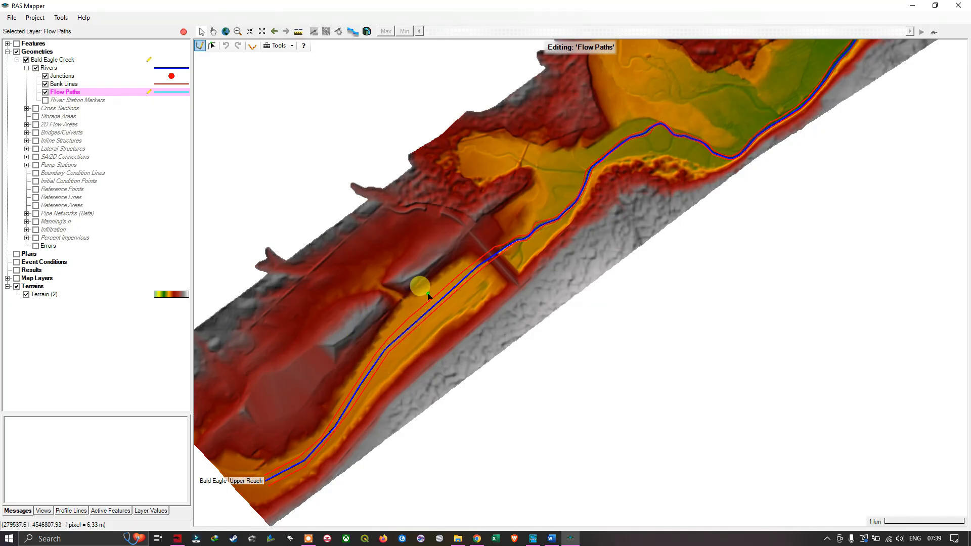
{"action": "scroll", "coordinate": [673, 233], "scroll_direction": "up", "scroll_amount": 3}
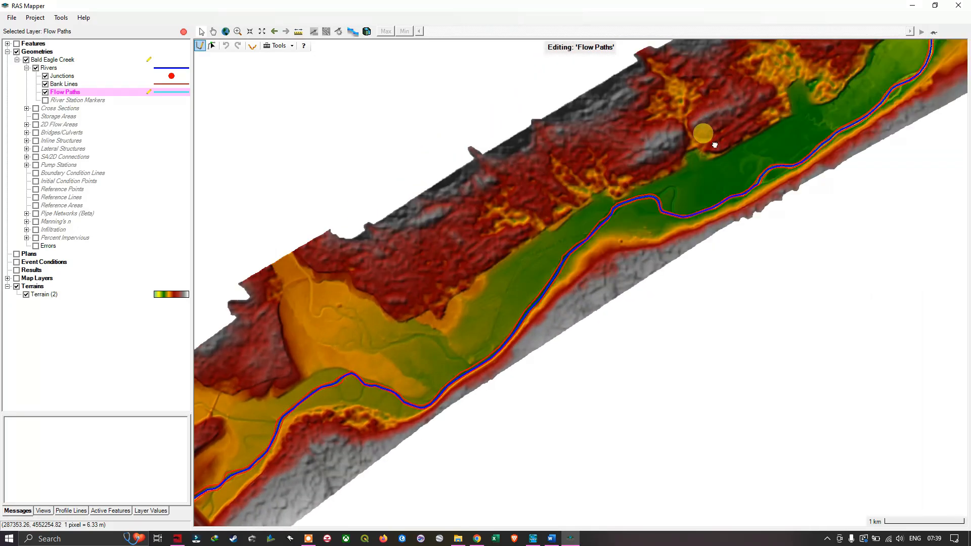
{"action": "left_click_drag", "start_coordinate": [702, 136], "coordinate": [374, 388]}
{"action": "left_click_drag", "start_coordinate": [658, 183], "coordinate": [365, 425]}
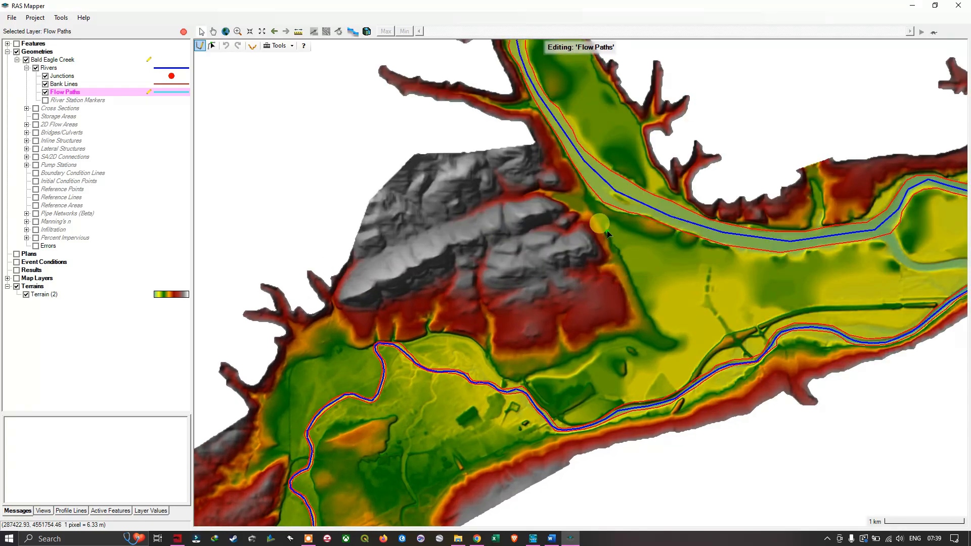
{"action": "left_click_drag", "start_coordinate": [629, 204], "coordinate": [519, 411]}
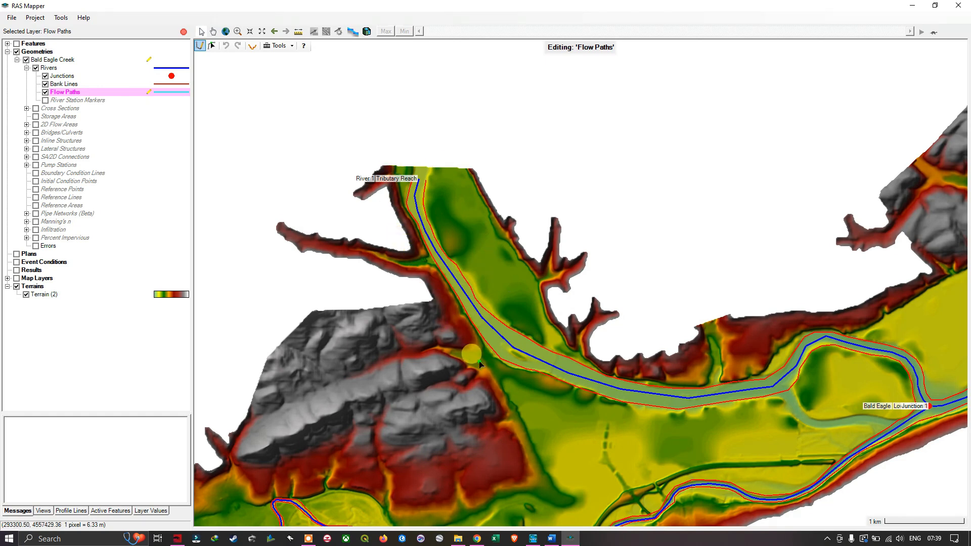
{"action": "left_click_drag", "start_coordinate": [507, 338], "coordinate": [628, 124]}
{"action": "left_click_drag", "start_coordinate": [516, 203], "coordinate": [139, 283]}
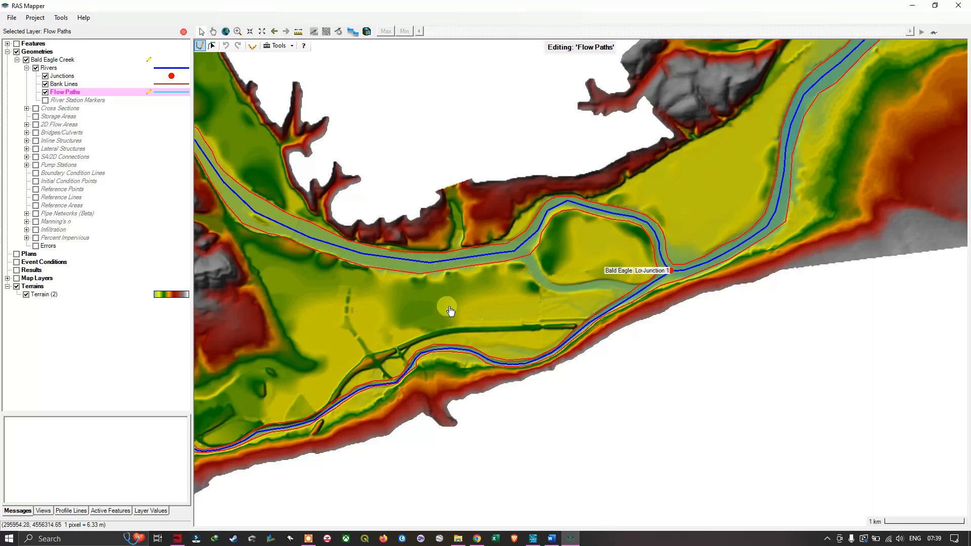
{"action": "left_click", "coordinate": [721, 209]}
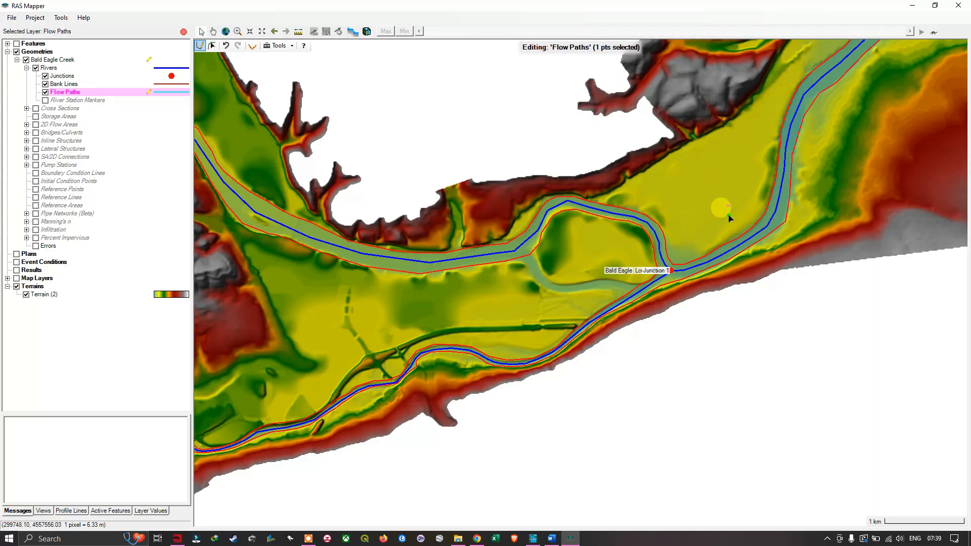
{"action": "key", "text": "ctrl+z"}
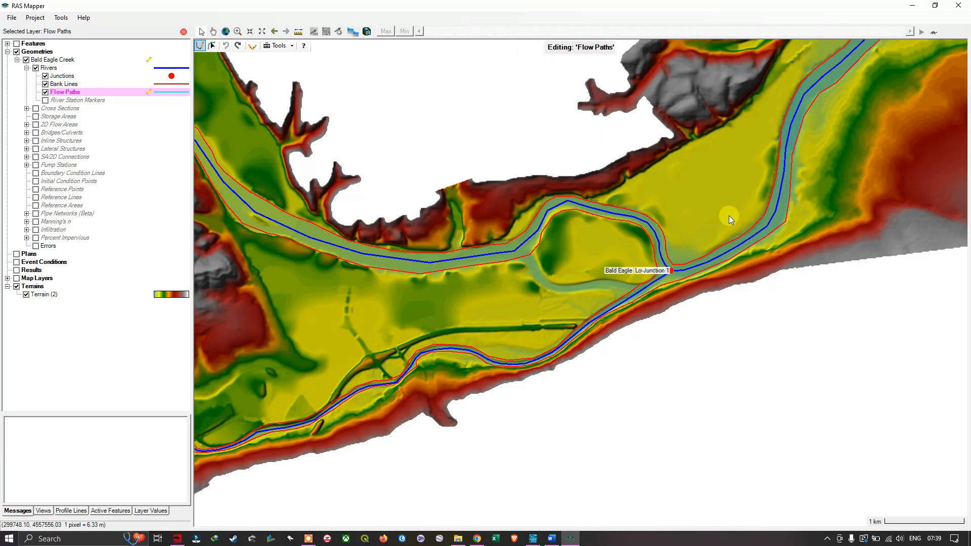
Step: Examine the floodplain extents upstream to the start of the Upper Reach and downstream past Junction 1 to the terrain's end
{"action": "left_click_drag", "start_coordinate": [522, 236], "coordinate": [744, 125]}
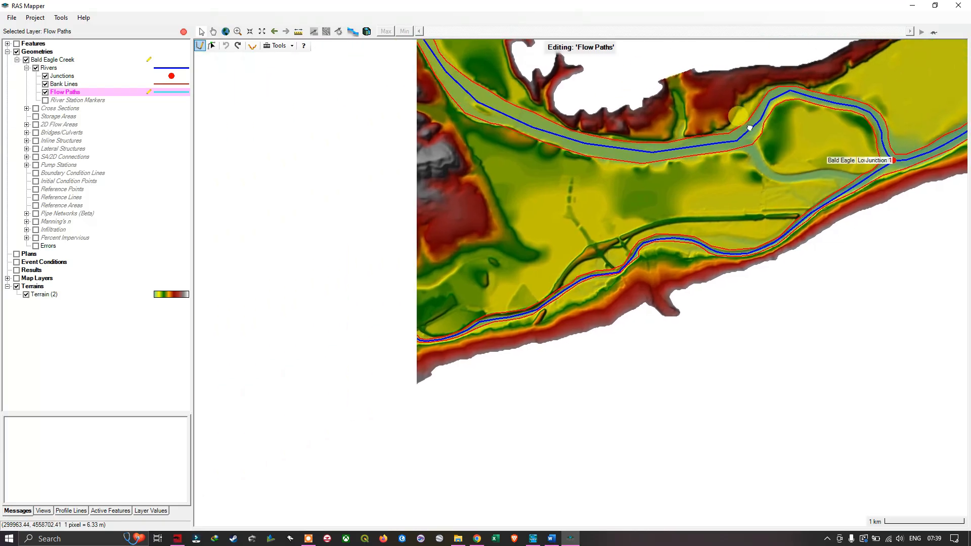
{"action": "left_click_drag", "start_coordinate": [353, 328], "coordinate": [701, 146]}
{"action": "left_click_drag", "start_coordinate": [353, 329], "coordinate": [590, 225]}
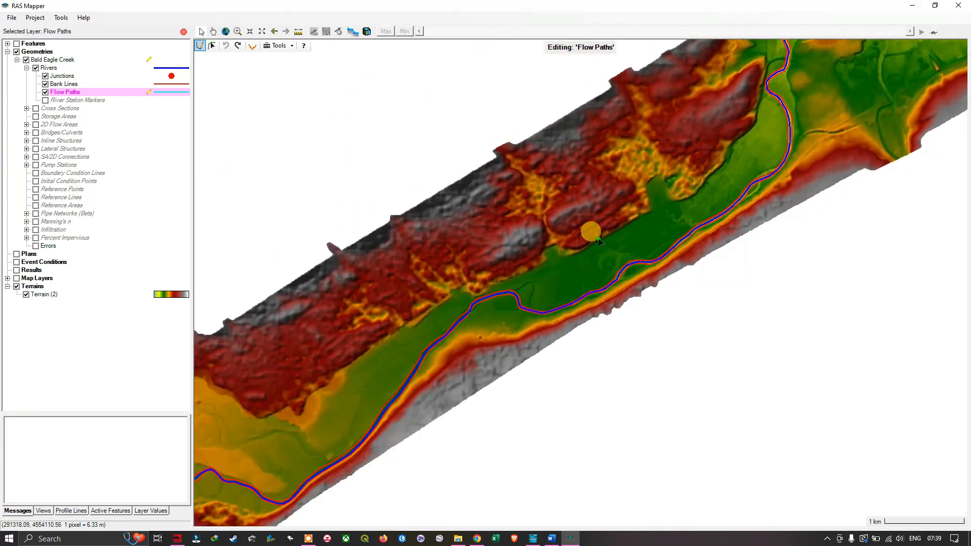
{"action": "scroll", "coordinate": [509, 306], "scroll_direction": "down", "scroll_amount": 2}
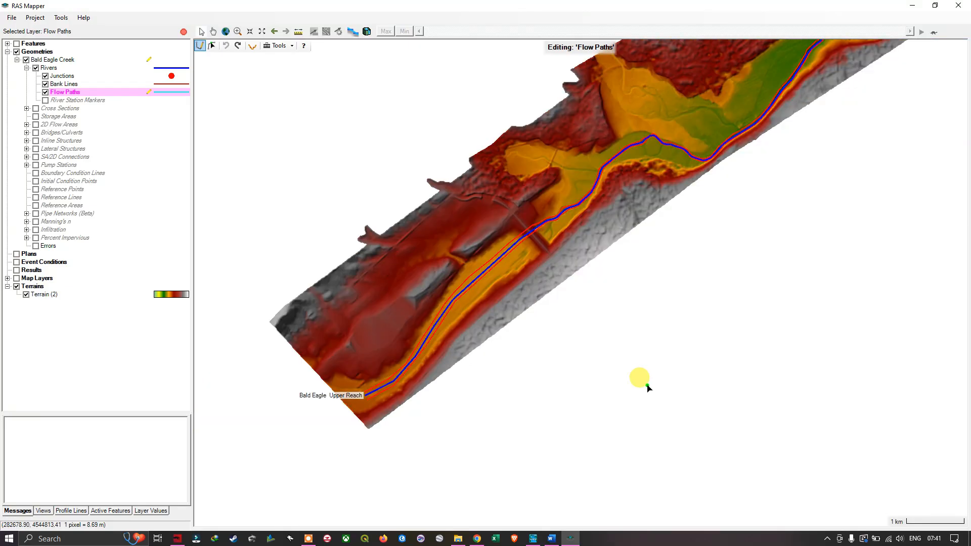
{"action": "scroll", "coordinate": [693, 304], "scroll_direction": "down", "scroll_amount": 1}
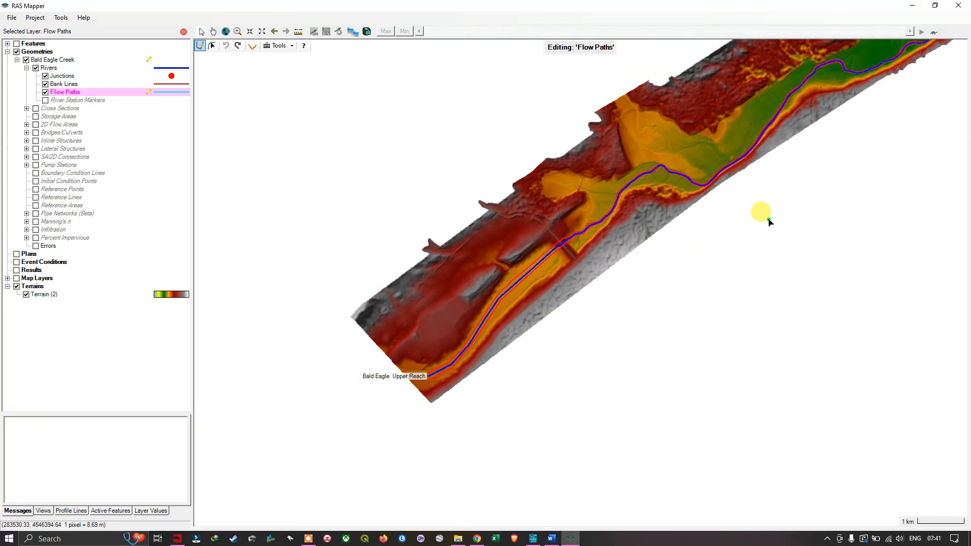
{"action": "left_click_drag", "start_coordinate": [803, 158], "coordinate": [627, 255]}
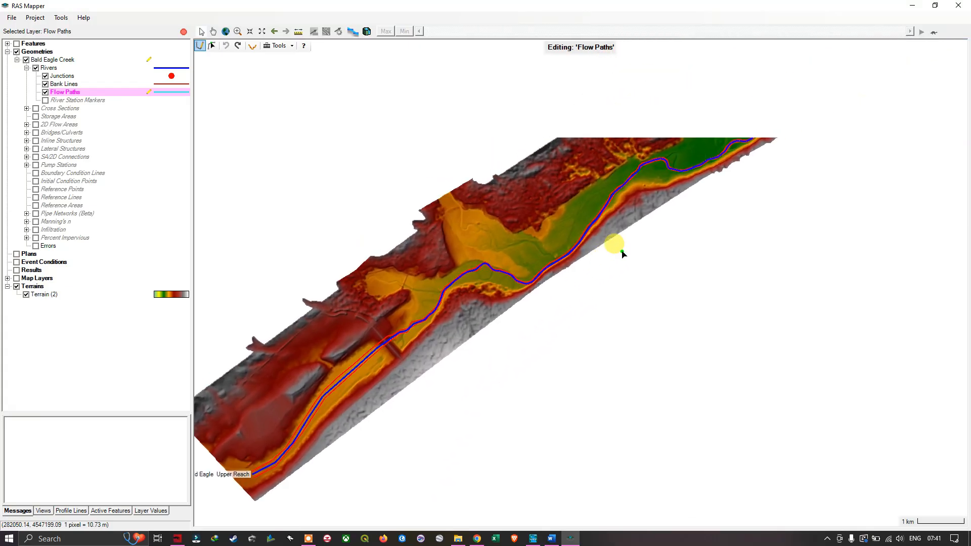
{"action": "scroll", "coordinate": [628, 218], "scroll_direction": "down", "scroll_amount": 2}
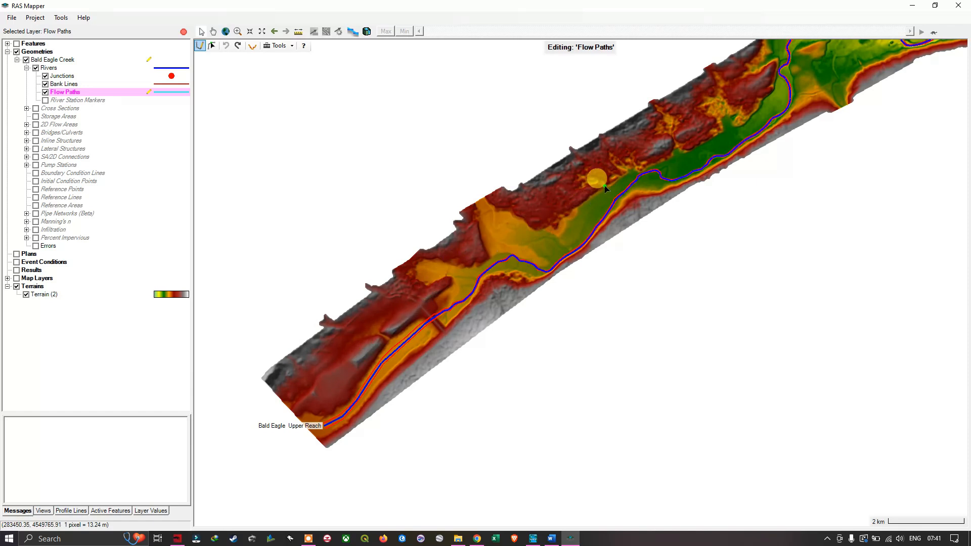
{"action": "left_click_drag", "start_coordinate": [714, 149], "coordinate": [413, 373]}
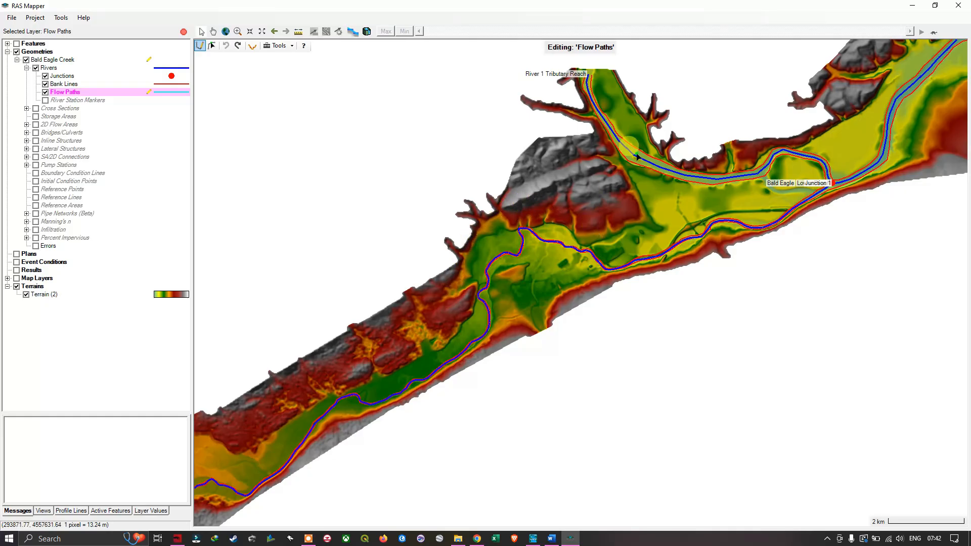
{"action": "left_click_drag", "start_coordinate": [638, 157], "coordinate": [546, 325]}
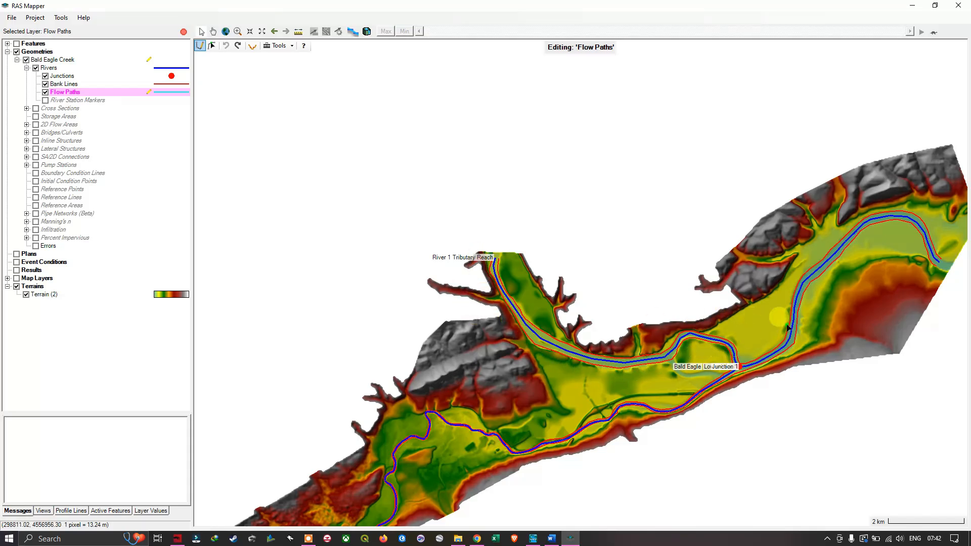
{"action": "left_click_drag", "start_coordinate": [821, 313], "coordinate": [511, 324]}
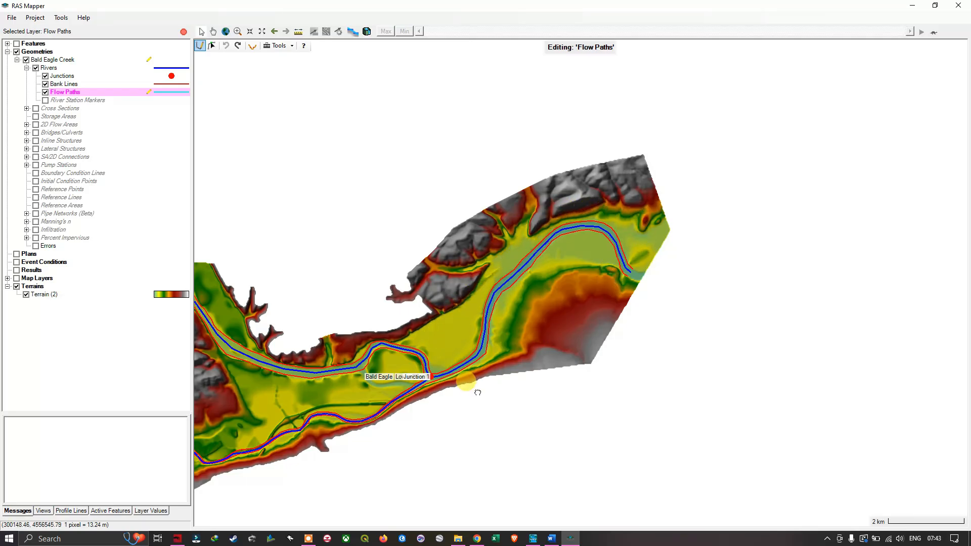
Step: Trace the full Bald Eagle Creek corridor between its downstream end and the upstream start of the Upper Reach
{"action": "left_click_drag", "start_coordinate": [477, 393], "coordinate": [698, 226]}
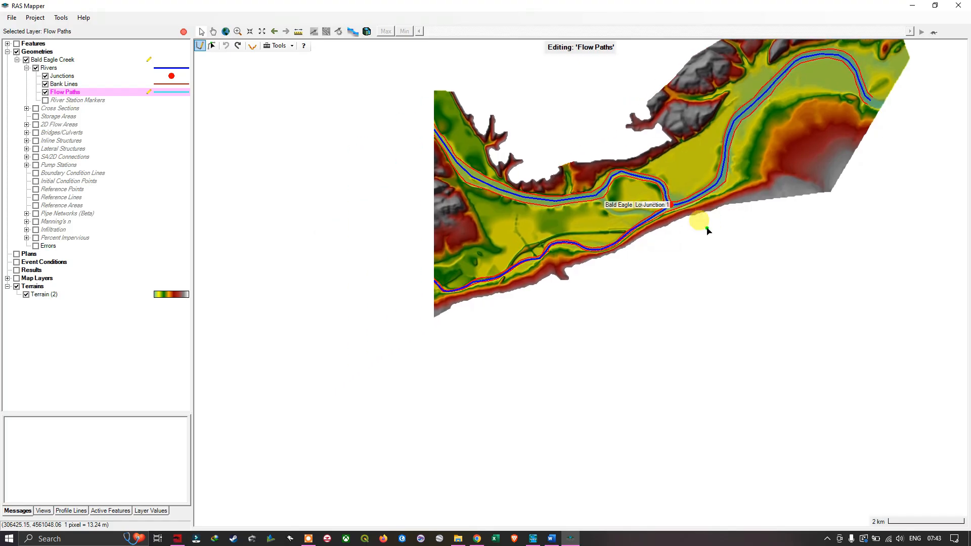
{"action": "left_click_drag", "start_coordinate": [389, 287], "coordinate": [606, 207]}
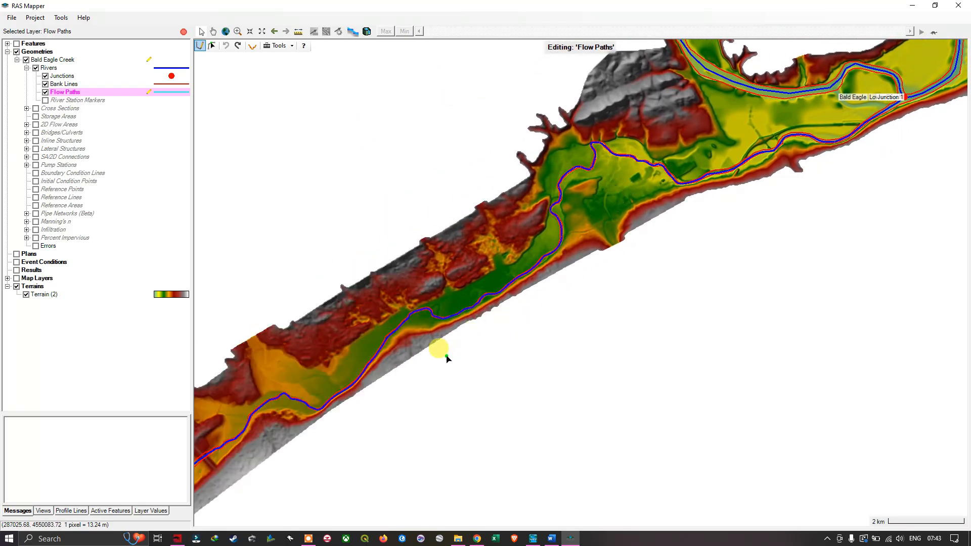
{"action": "left_click_drag", "start_coordinate": [446, 356], "coordinate": [592, 260]}
{"action": "scroll", "coordinate": [524, 320], "scroll_direction": "down", "scroll_amount": 1}
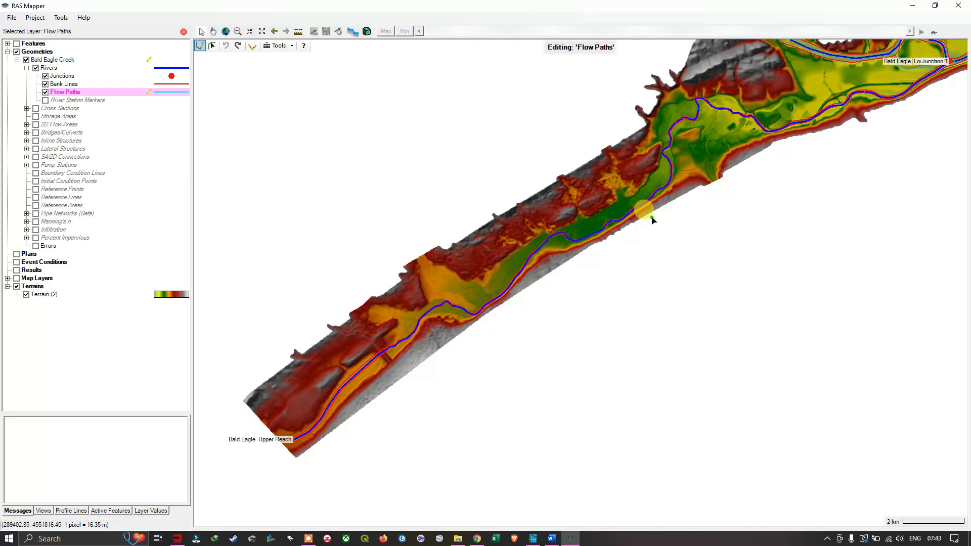
{"action": "left_click_drag", "start_coordinate": [728, 165], "coordinate": [484, 293]}
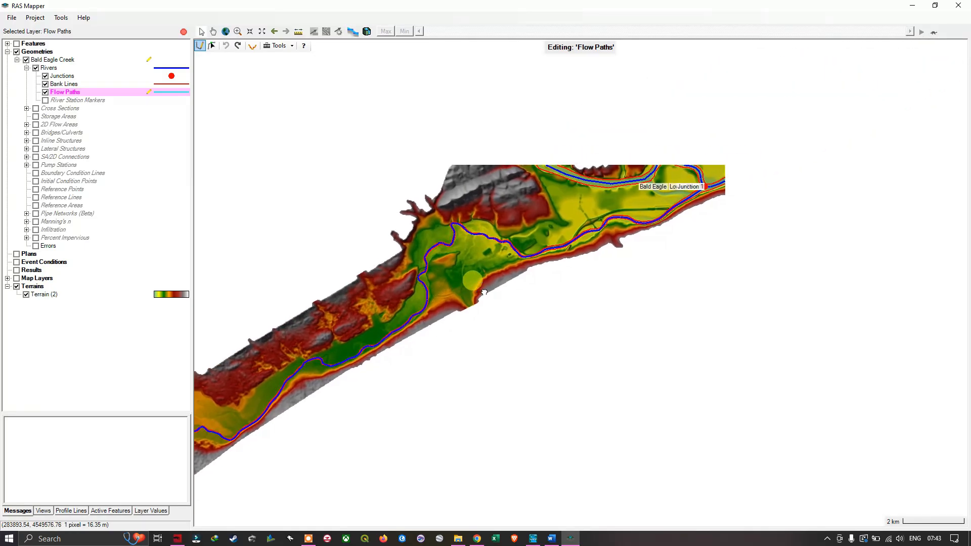
{"action": "left_click_drag", "start_coordinate": [641, 222], "coordinate": [514, 257]}
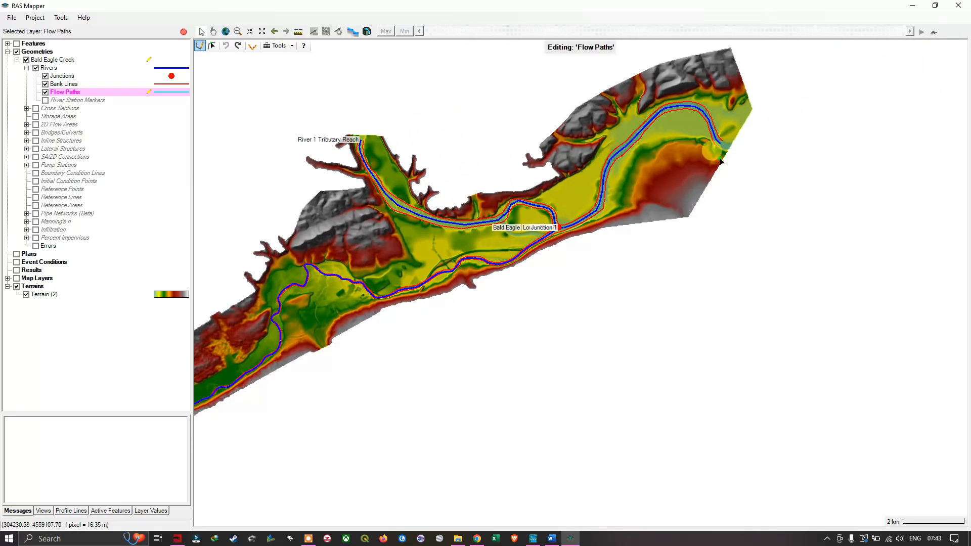
{"action": "left_click_drag", "start_coordinate": [545, 210], "coordinate": [794, 87]}
{"action": "left_click_drag", "start_coordinate": [430, 280], "coordinate": [668, 140]}
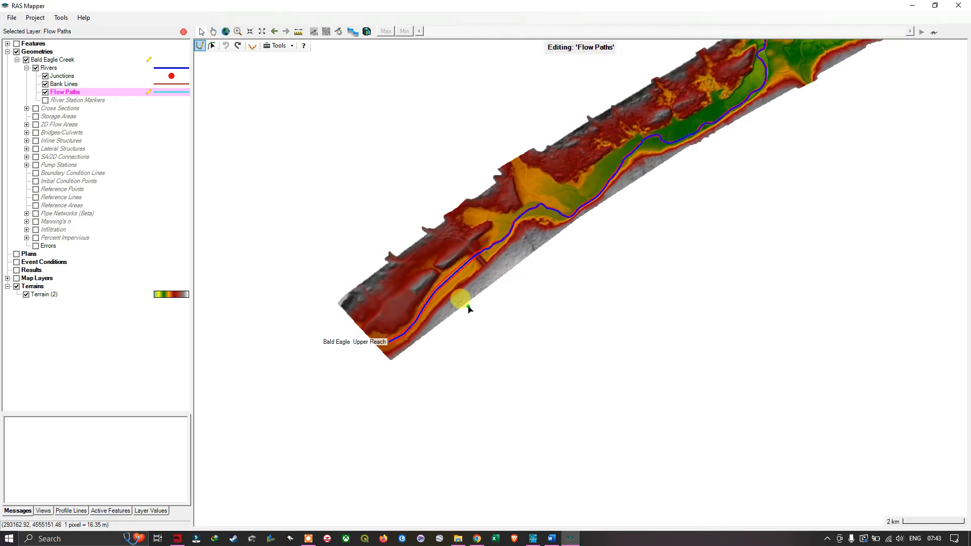
{"action": "left_click", "coordinate": [387, 356]}
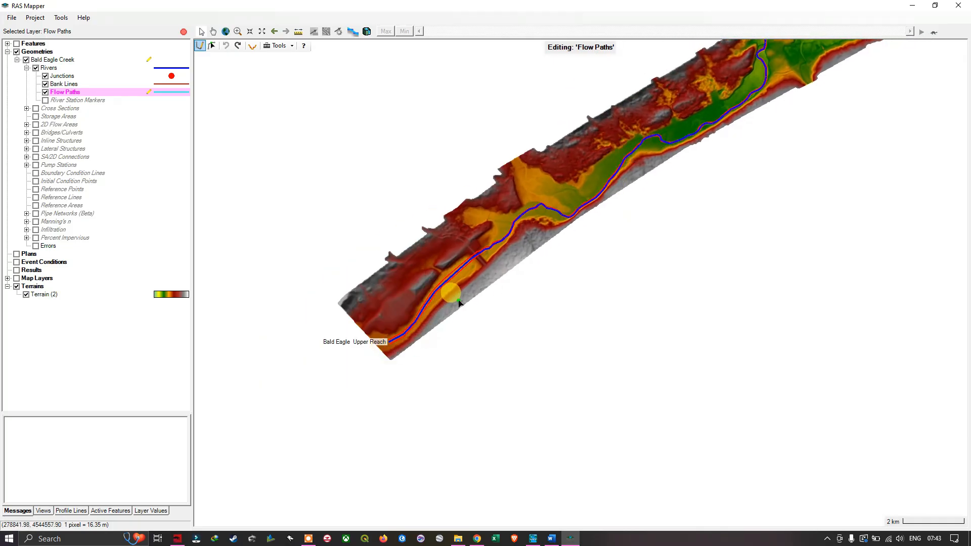
Step: Follow the creek downstream from the Upper Reach, comparing the overbank areas around the Tributary Reach and Junction 1
{"action": "left_click_drag", "start_coordinate": [652, 161], "coordinate": [324, 288]}
{"action": "left_click_drag", "start_coordinate": [475, 203], "coordinate": [393, 258]}
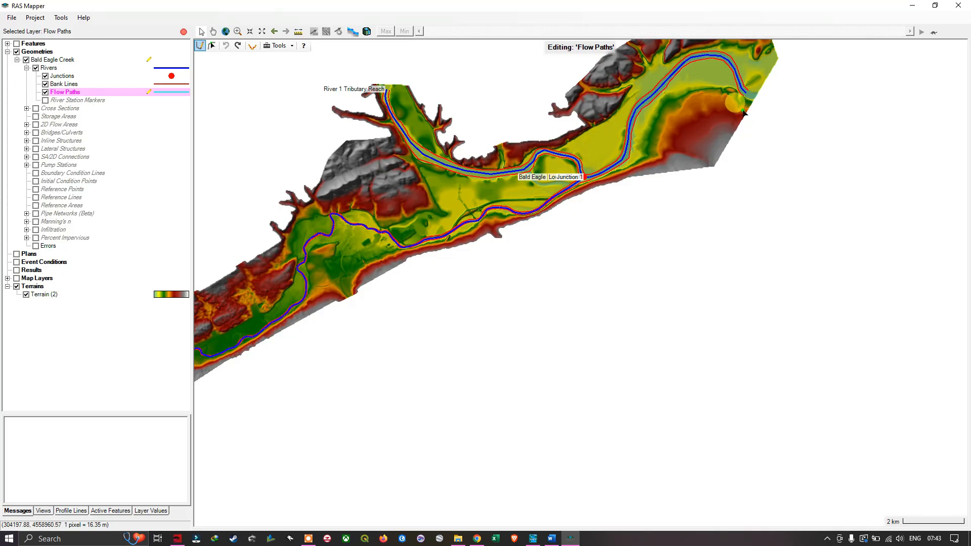
{"action": "left_click_drag", "start_coordinate": [705, 120], "coordinate": [571, 243]}
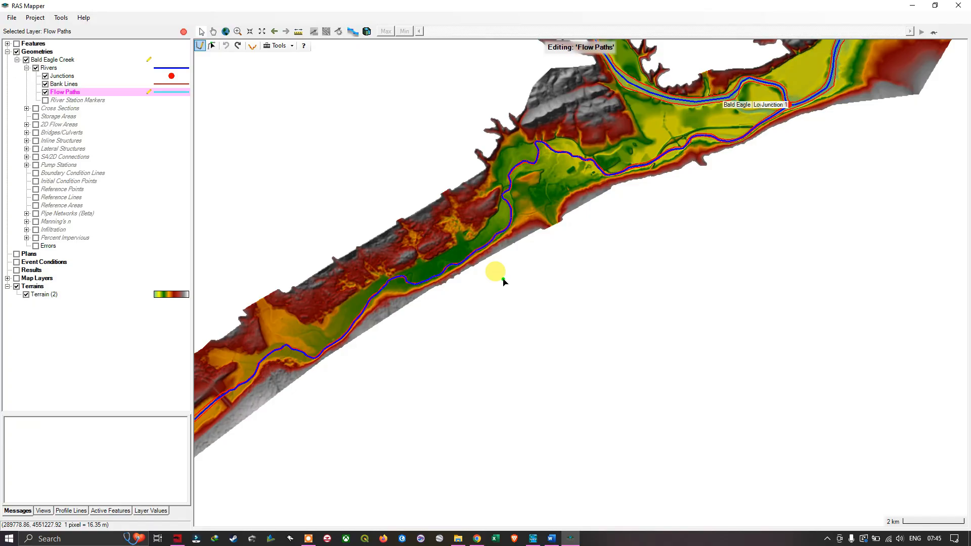
{"action": "left_click_drag", "start_coordinate": [482, 300], "coordinate": [603, 238]}
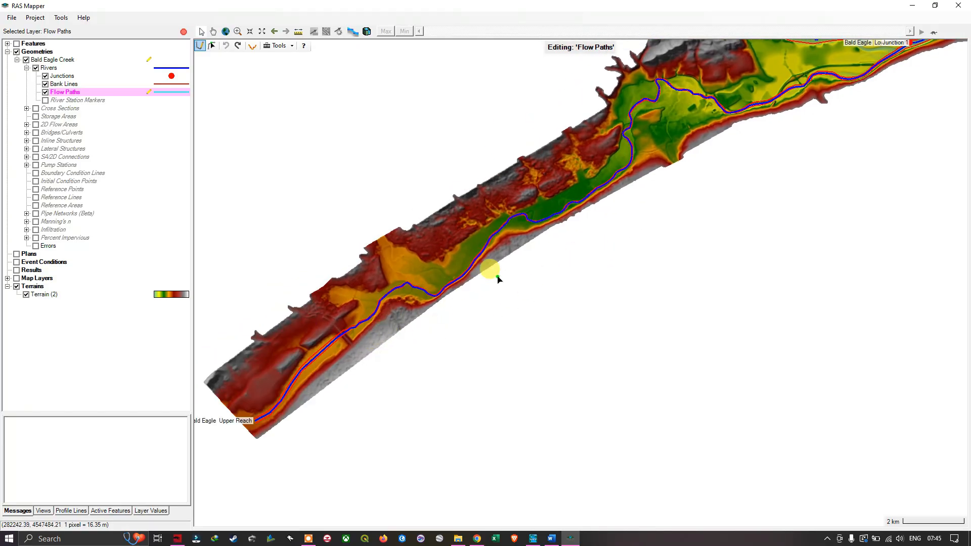
{"action": "left_click_drag", "start_coordinate": [715, 111], "coordinate": [663, 190]}
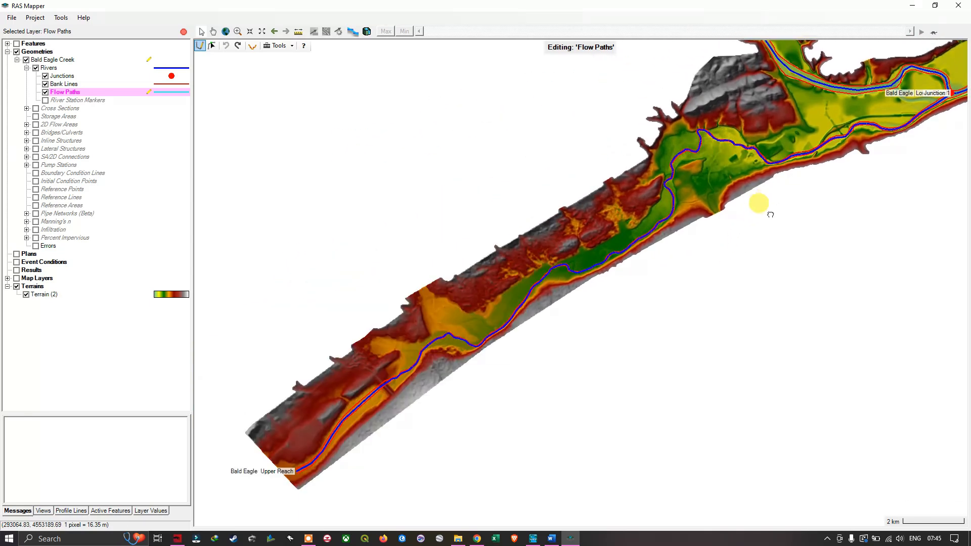
{"action": "left_click_drag", "start_coordinate": [768, 212], "coordinate": [601, 454]}
{"action": "left_click_drag", "start_coordinate": [609, 275], "coordinate": [498, 222]}
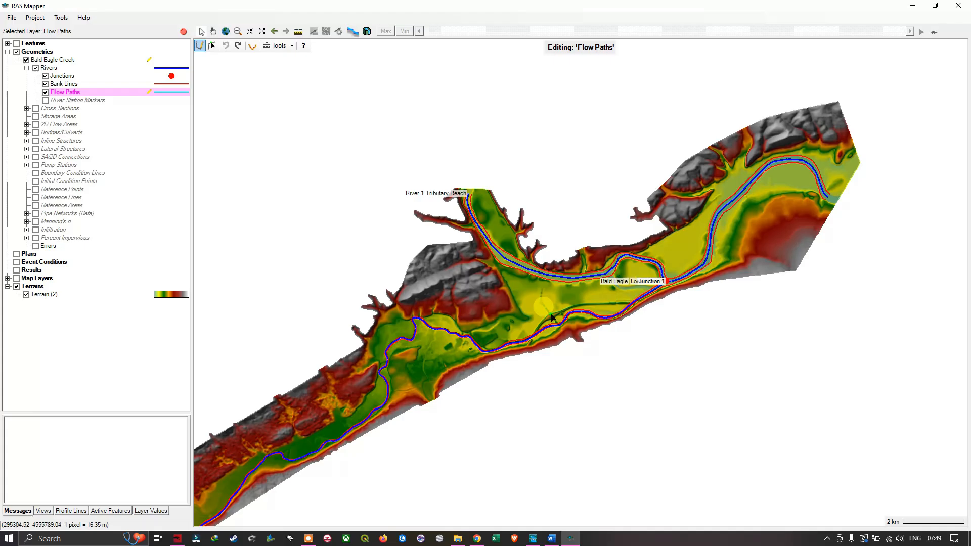
Step: Inspect the upstream end of the Upper Reach up close and review the commands available for the Flow Paths layer
{"action": "left_click_drag", "start_coordinate": [552, 316], "coordinate": [672, 193]}
{"action": "left_click_drag", "start_coordinate": [470, 329], "coordinate": [632, 192]}
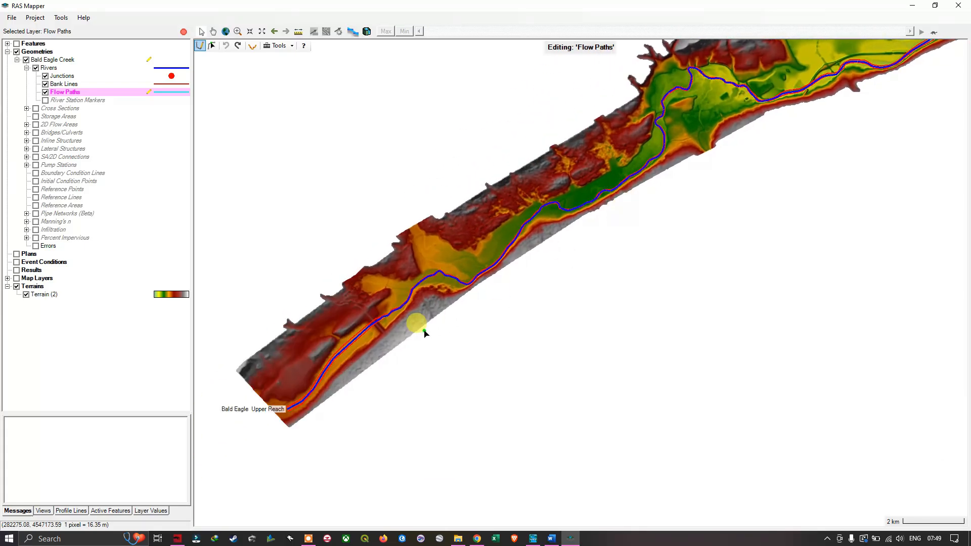
{"action": "left_click_drag", "start_coordinate": [423, 332], "coordinate": [531, 236]}
{"action": "scroll", "coordinate": [445, 212], "scroll_direction": "up", "scroll_amount": 2}
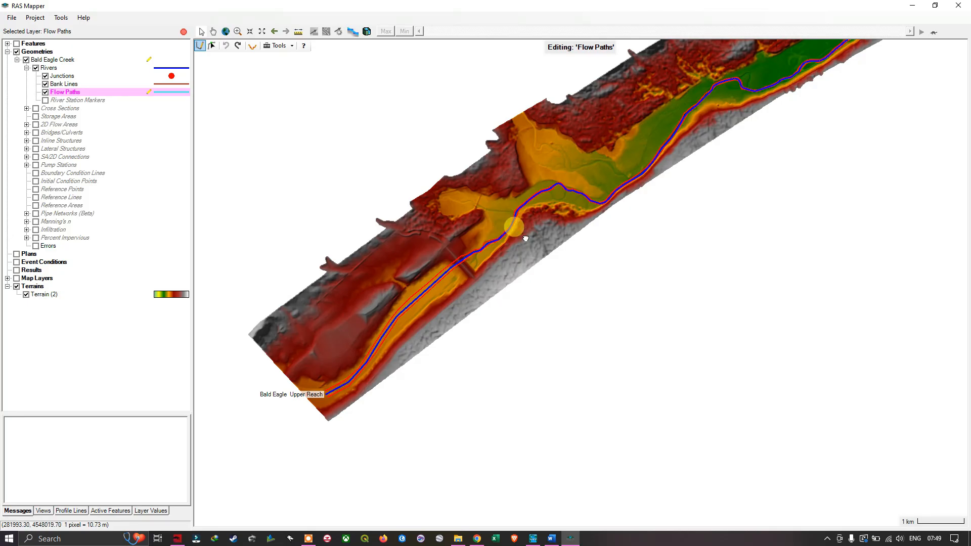
{"action": "left_click_drag", "start_coordinate": [516, 231], "coordinate": [481, 276]}
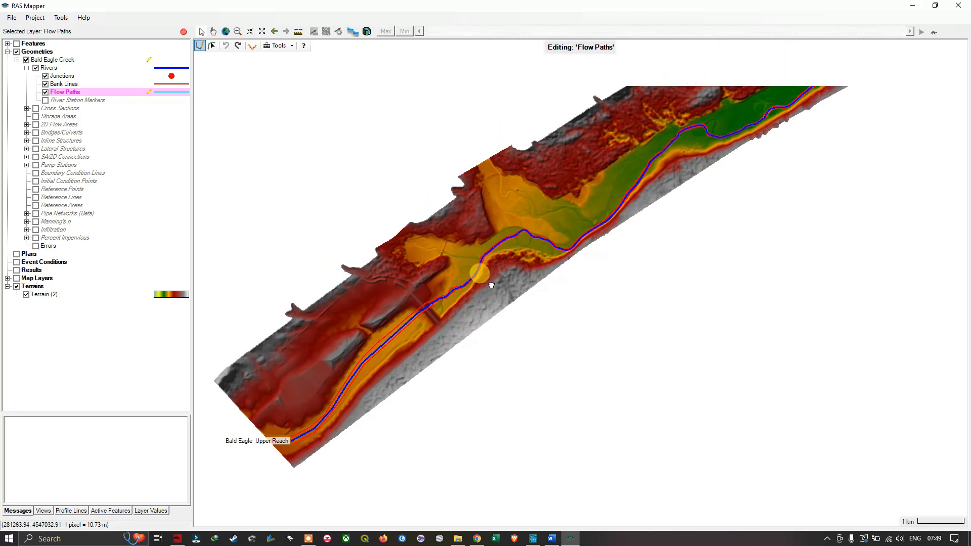
{"action": "right_click", "coordinate": [75, 96]}
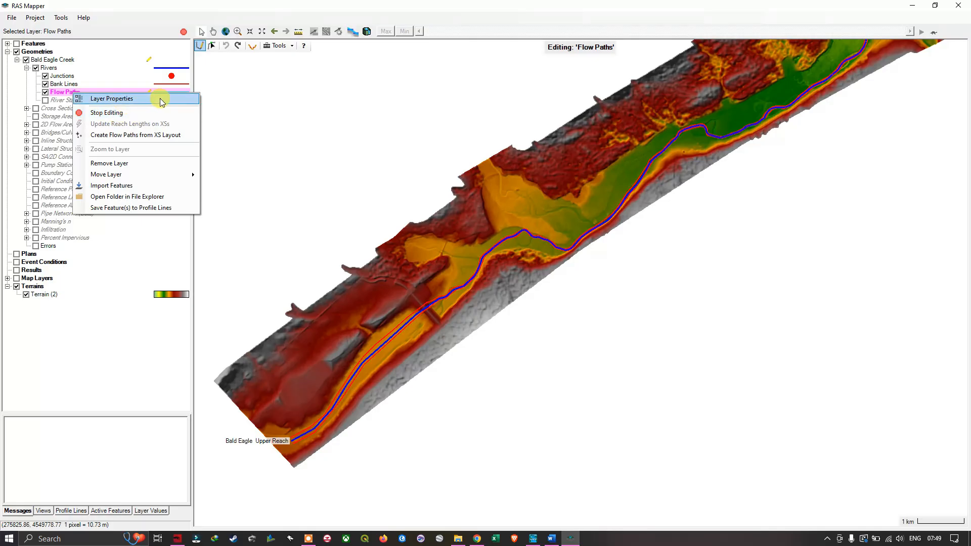
{"action": "left_click", "coordinate": [159, 24]}
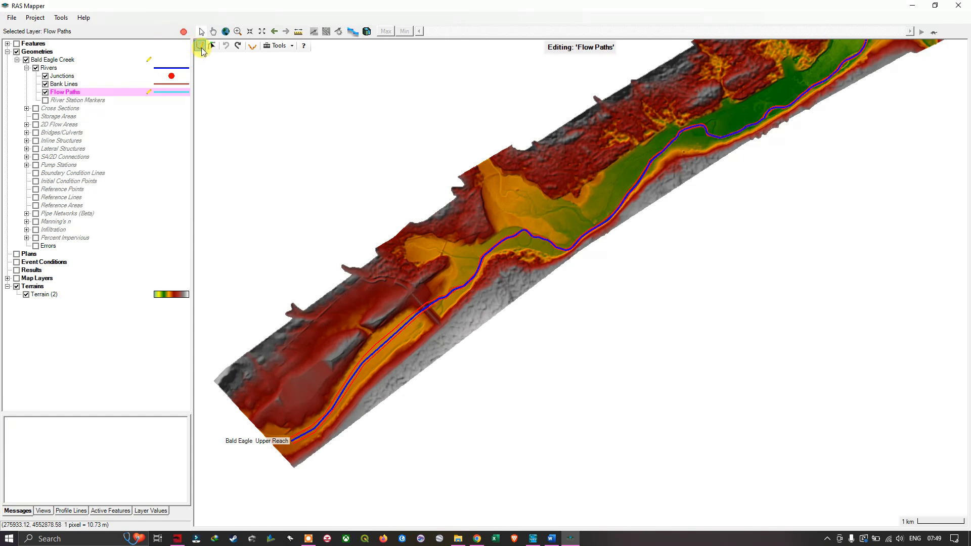
Step: Start a flow path line on the southern overbank at the Upper Reach's upstream end and extend it downstream to the narrow valley bend
{"action": "left_click", "coordinate": [202, 48]}
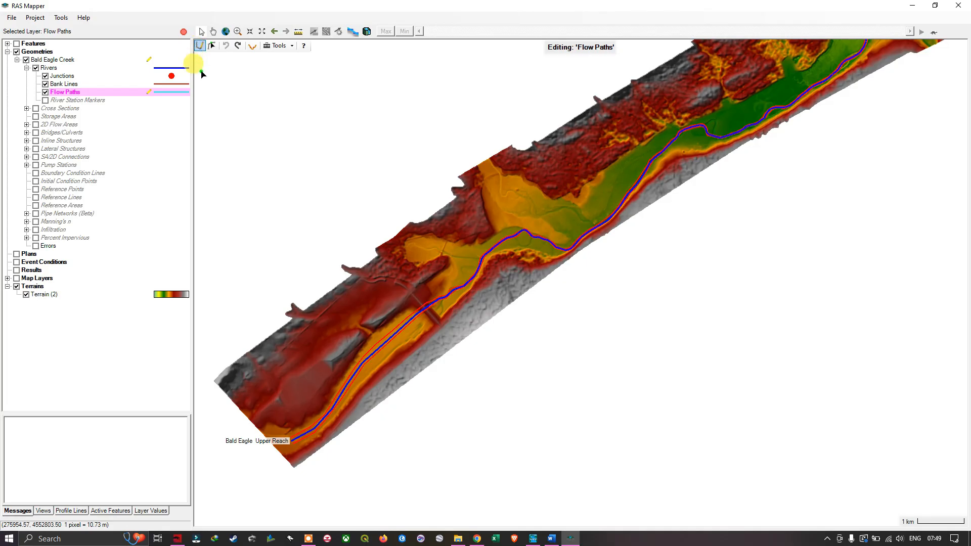
{"action": "left_click_drag", "start_coordinate": [372, 417], "coordinate": [368, 359]}
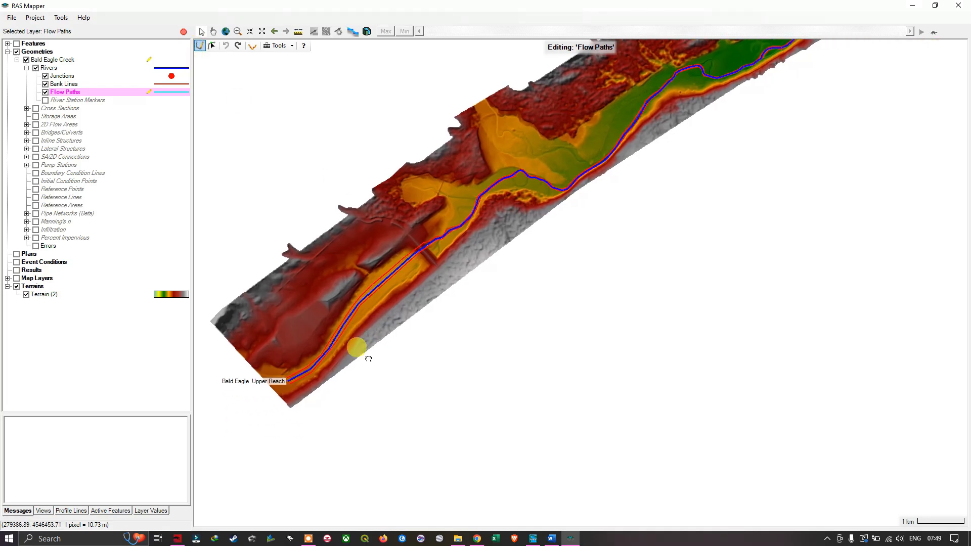
{"action": "left_click", "coordinate": [300, 393]}
{"action": "left_click_drag", "start_coordinate": [299, 396], "coordinate": [334, 375]}
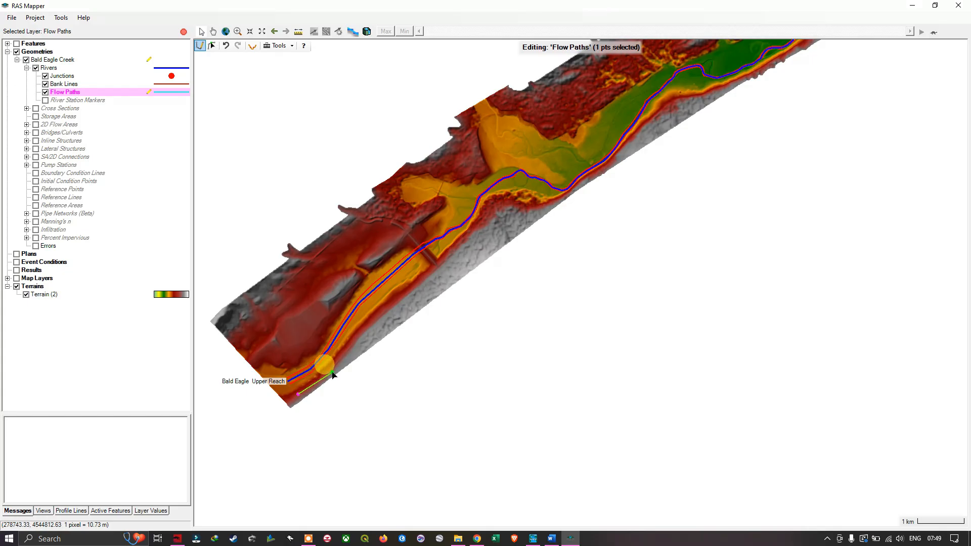
{"action": "left_click", "coordinate": [368, 331]}
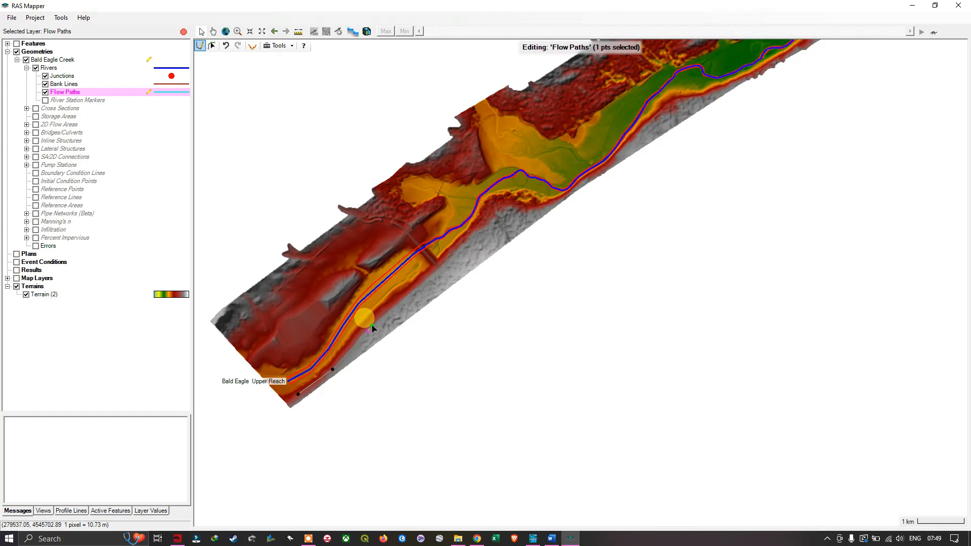
{"action": "left_click", "coordinate": [445, 265]}
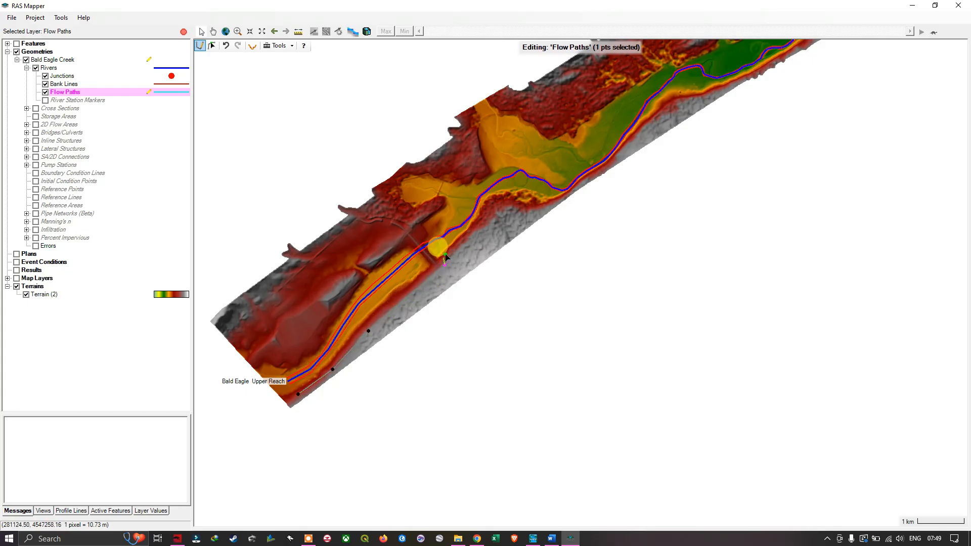
{"action": "left_click", "coordinate": [496, 207]}
{"action": "left_click", "coordinate": [522, 208]}
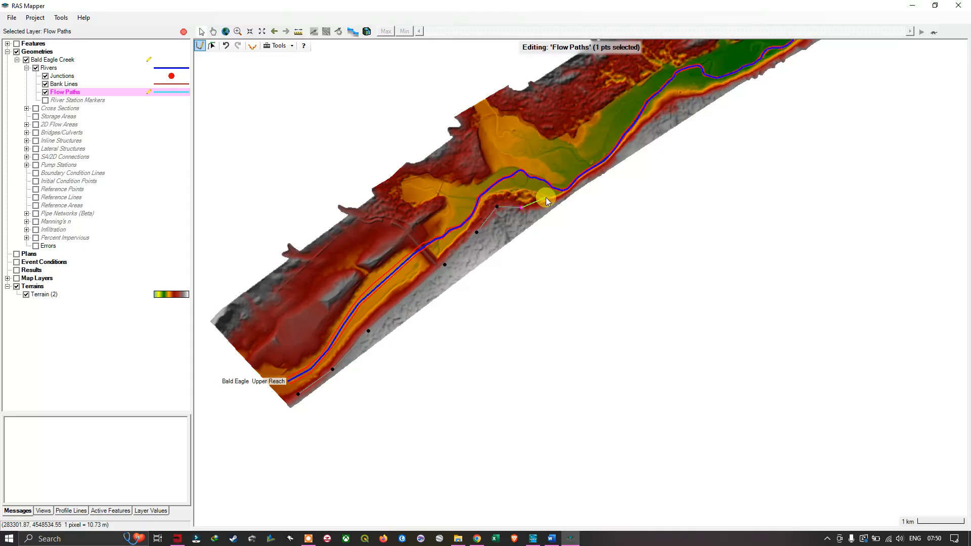
{"action": "left_click", "coordinate": [551, 202]}
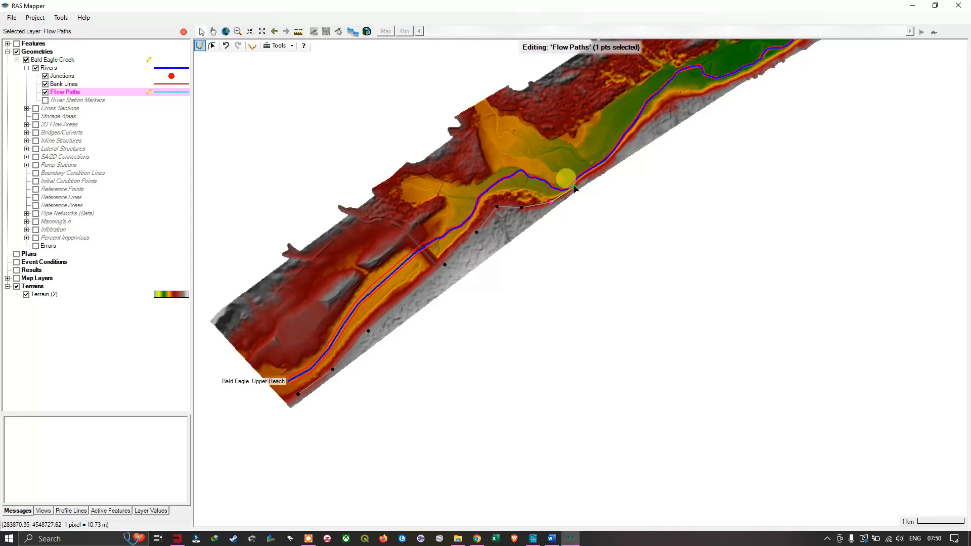
Step: Extend the southern flow path through the narrow bend and along the valley edge beside the creek's northeast-running stretch
{"action": "scroll", "coordinate": [577, 197], "scroll_direction": "up", "scroll_amount": 2}
{"action": "scroll", "coordinate": [579, 199], "scroll_direction": "up", "scroll_amount": 2}
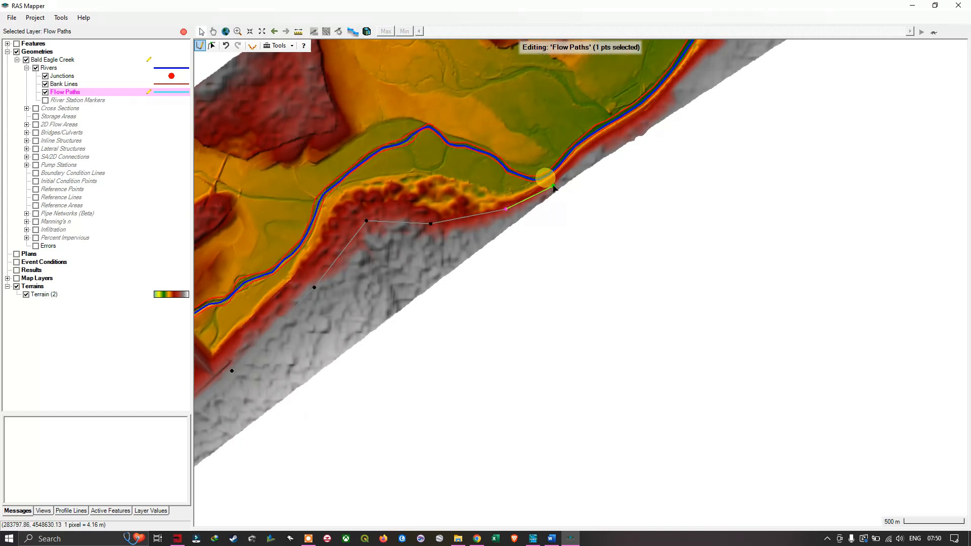
{"action": "left_click_drag", "start_coordinate": [556, 185], "coordinate": [588, 348]}
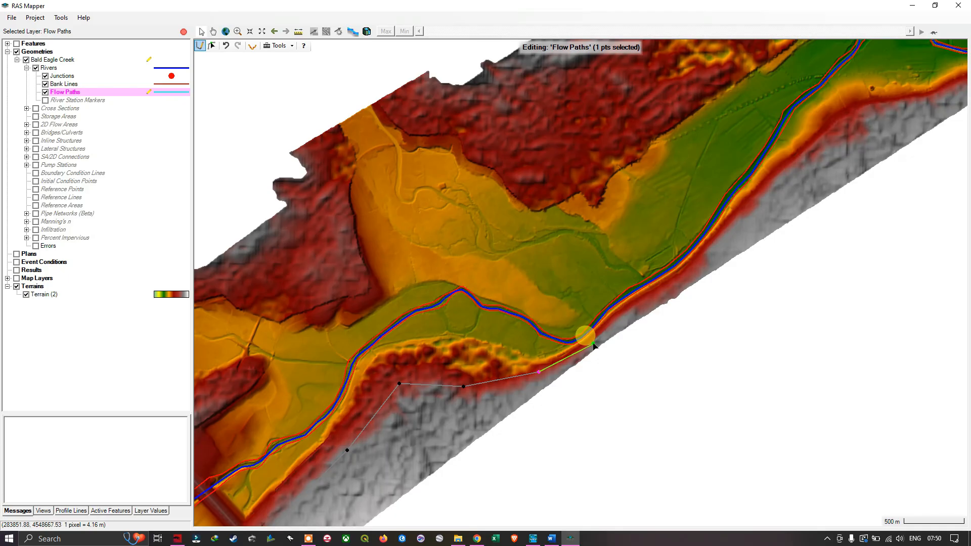
{"action": "left_click", "coordinate": [593, 344]}
{"action": "left_click", "coordinate": [626, 315]}
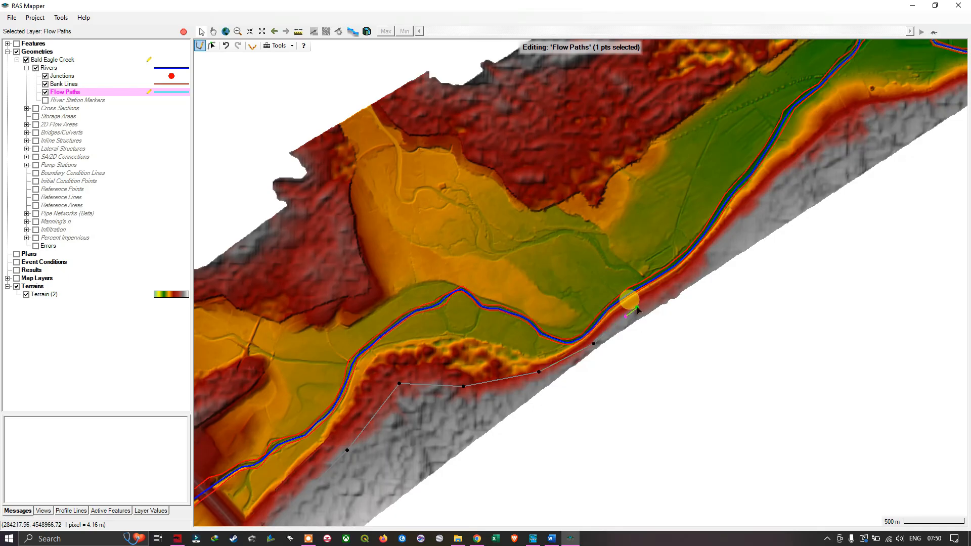
{"action": "left_click", "coordinate": [680, 277]}
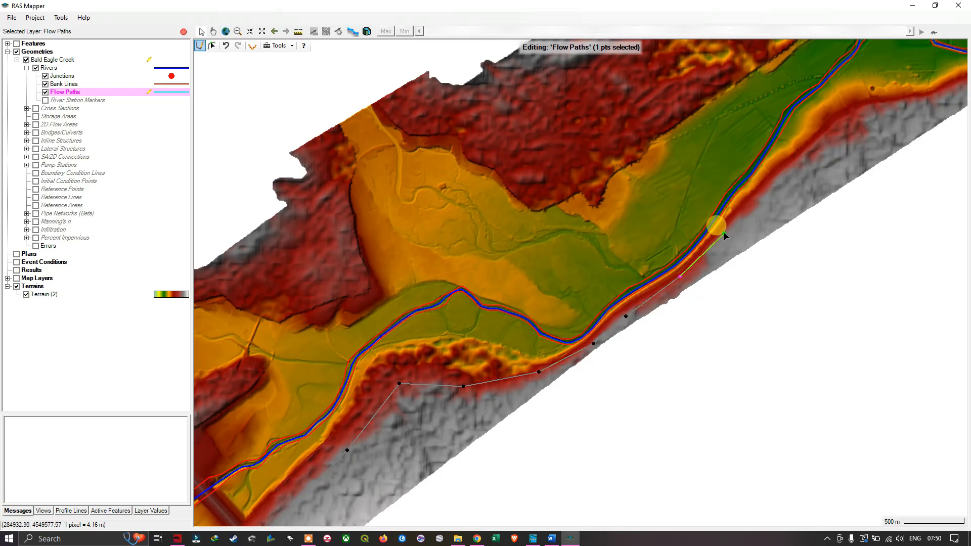
{"action": "left_click", "coordinate": [725, 233]}
{"action": "left_click", "coordinate": [760, 186]}
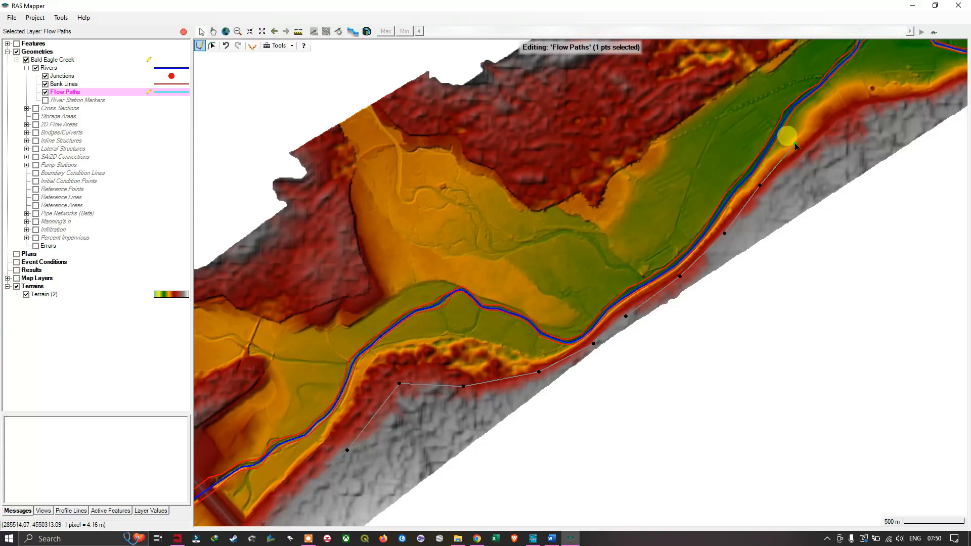
{"action": "left_click", "coordinate": [796, 145]}
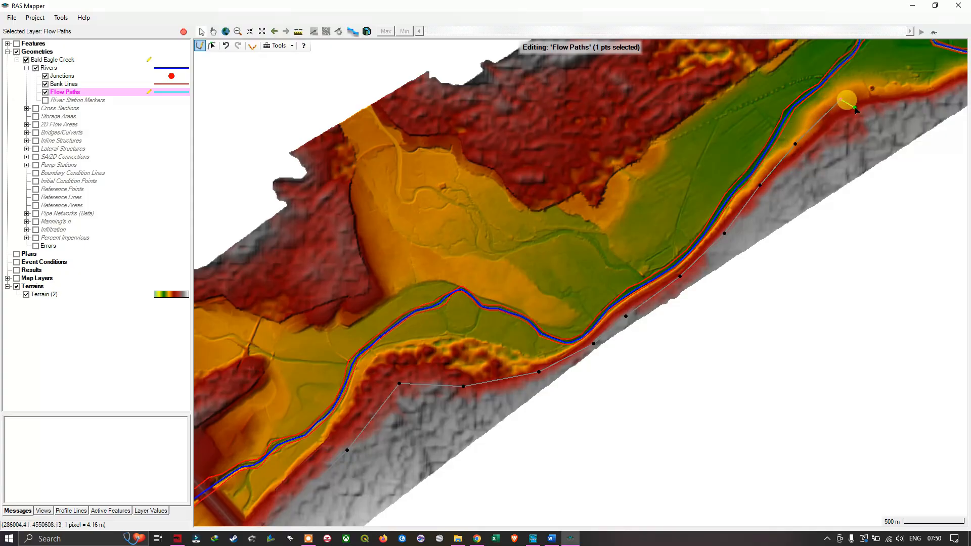
Step: Continue the flow path along the southern foot of the slope, passing the floodplain inside the creek's meander
{"action": "left_click_drag", "start_coordinate": [855, 109], "coordinate": [645, 204]}
{"action": "left_click", "coordinate": [670, 192]}
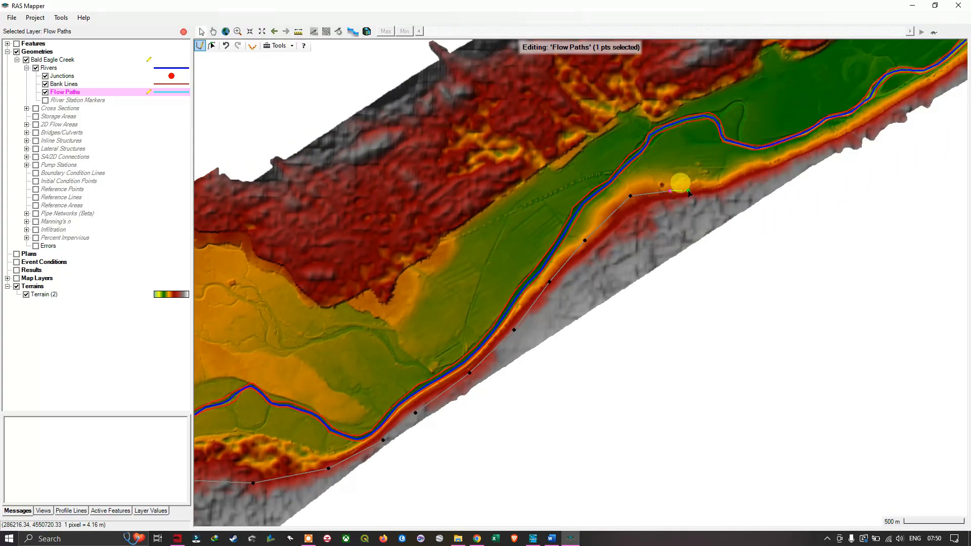
{"action": "left_click", "coordinate": [726, 185]}
{"action": "left_click", "coordinate": [762, 167]}
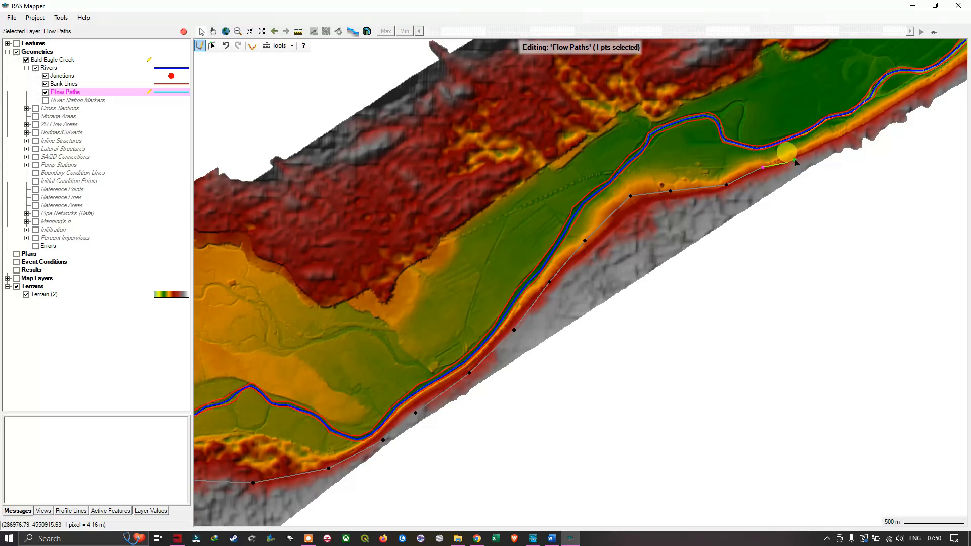
{"action": "left_click_drag", "start_coordinate": [814, 150], "coordinate": [673, 224]}
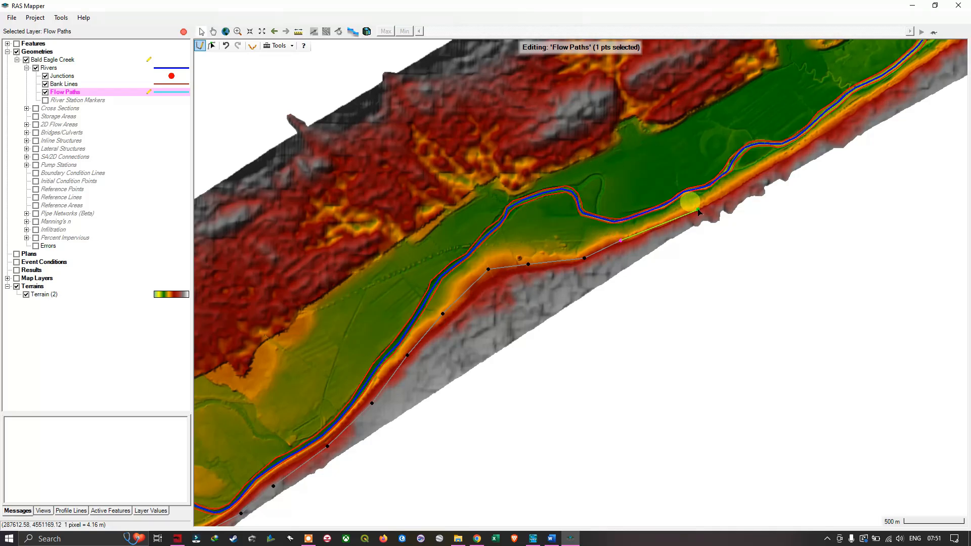
Step: Carry the flow path northeast along the southern valley edge to where the creek turns north into the wide floodplain
{"action": "left_click_drag", "start_coordinate": [744, 185], "coordinate": [613, 261]}
{"action": "left_click", "coordinate": [652, 240]}
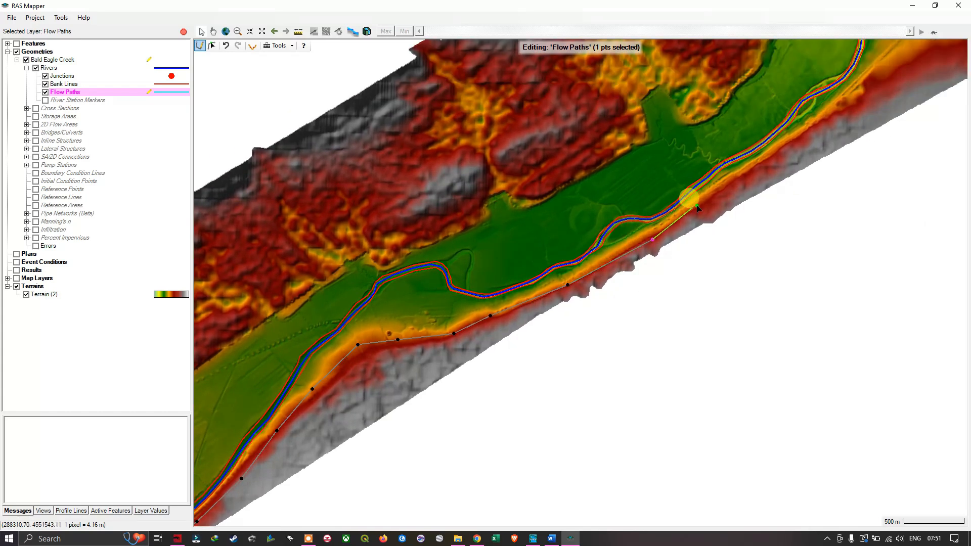
{"action": "left_click", "coordinate": [721, 190]}
{"action": "left_click_drag", "start_coordinate": [747, 175], "coordinate": [504, 307]}
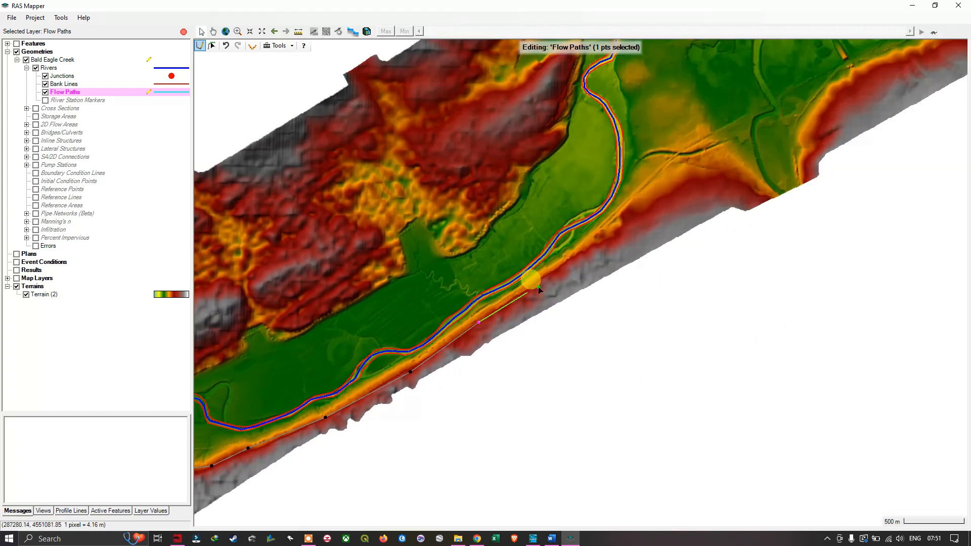
{"action": "left_click", "coordinate": [573, 258]}
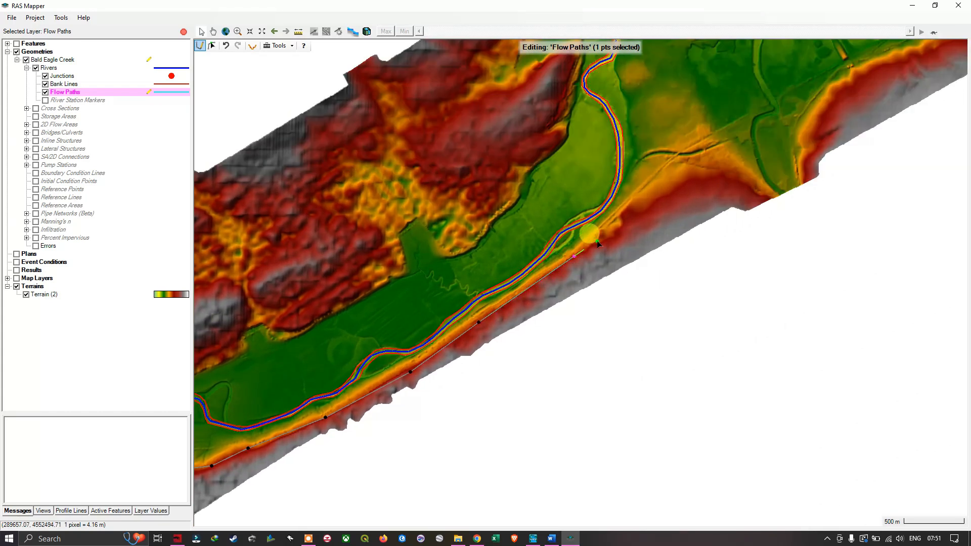
{"action": "left_click", "coordinate": [632, 204]}
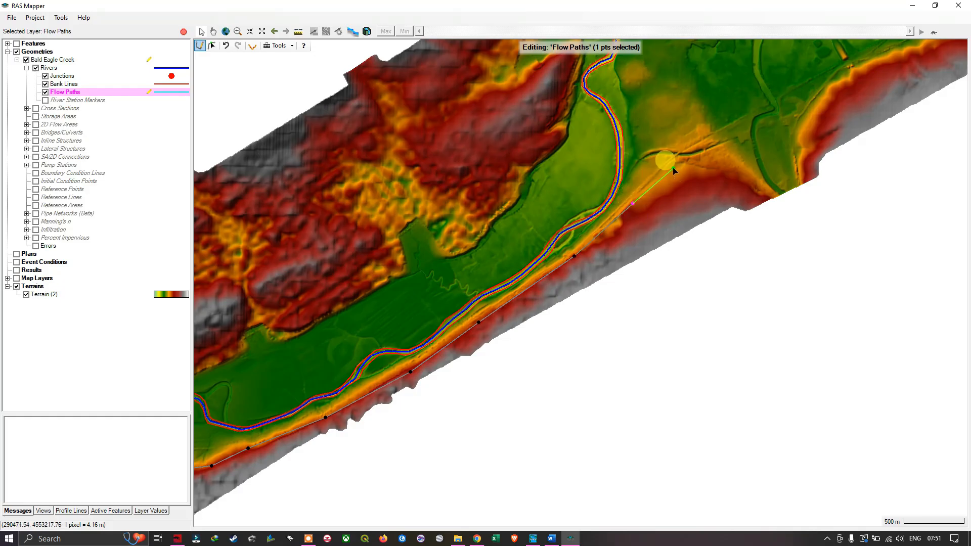
Step: Turn the flow path north across the wide floodplain, keeping east of the creek, up to the end of the raised ground
{"action": "left_click_drag", "start_coordinate": [672, 169], "coordinate": [613, 295]}
{"action": "left_click", "coordinate": [594, 290]}
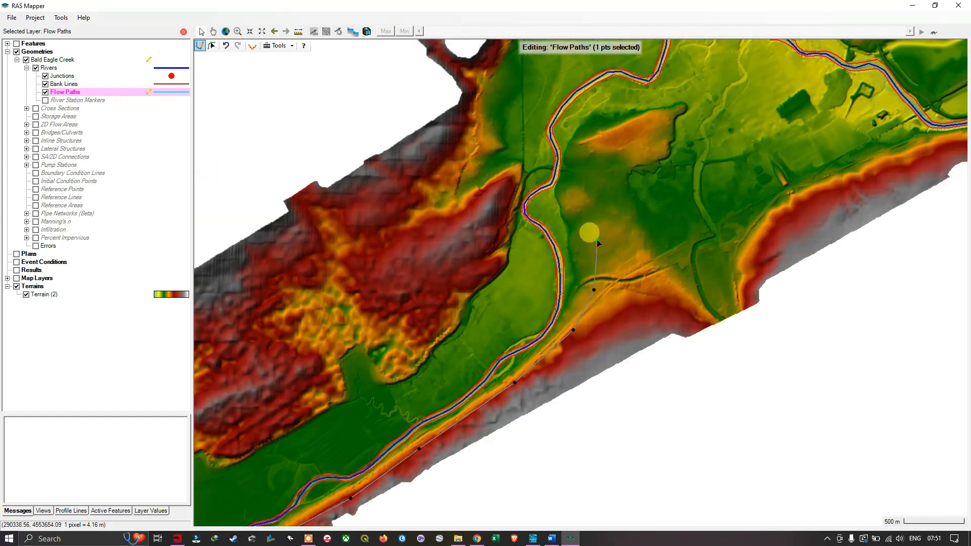
{"action": "left_click", "coordinate": [597, 241]}
{"action": "left_click", "coordinate": [582, 193]}
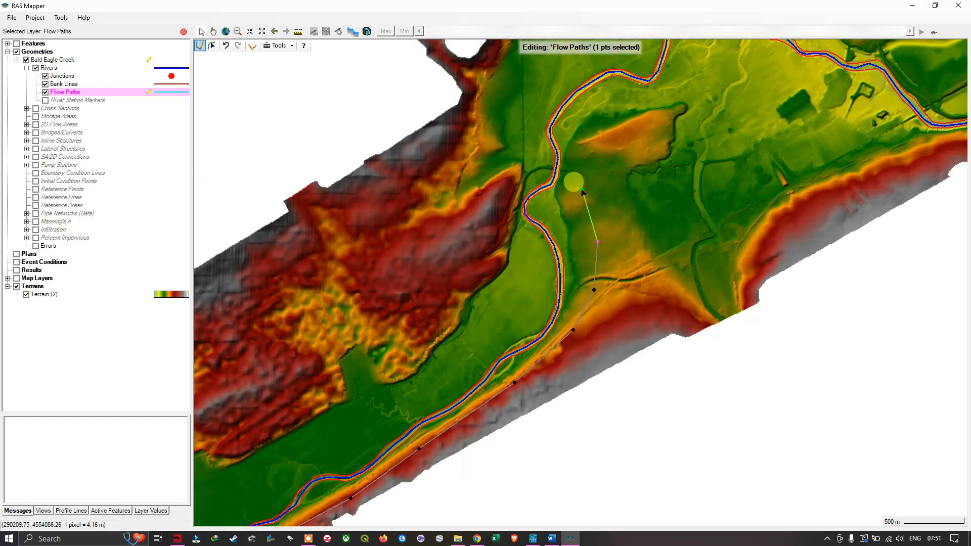
{"action": "left_click", "coordinate": [596, 143]}
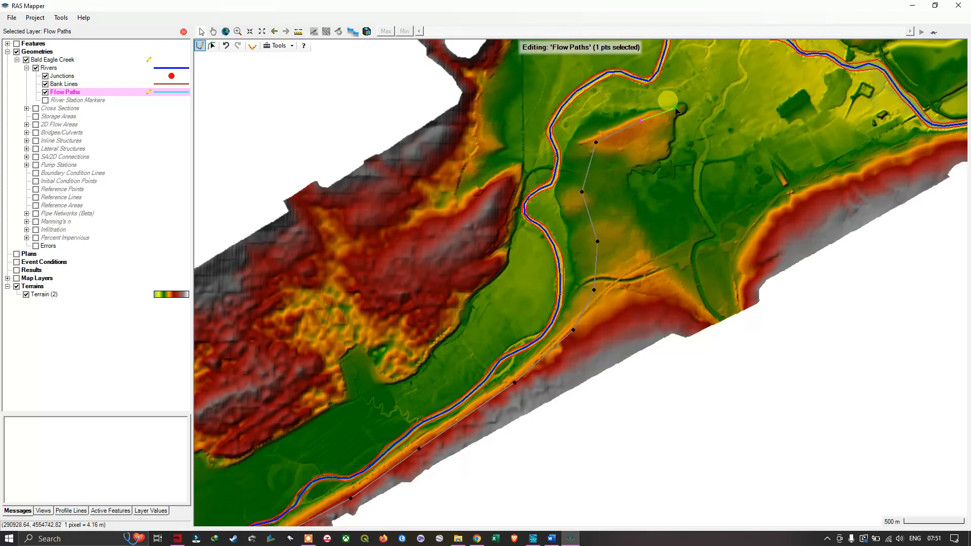
{"action": "left_click_drag", "start_coordinate": [679, 108], "coordinate": [579, 331]}
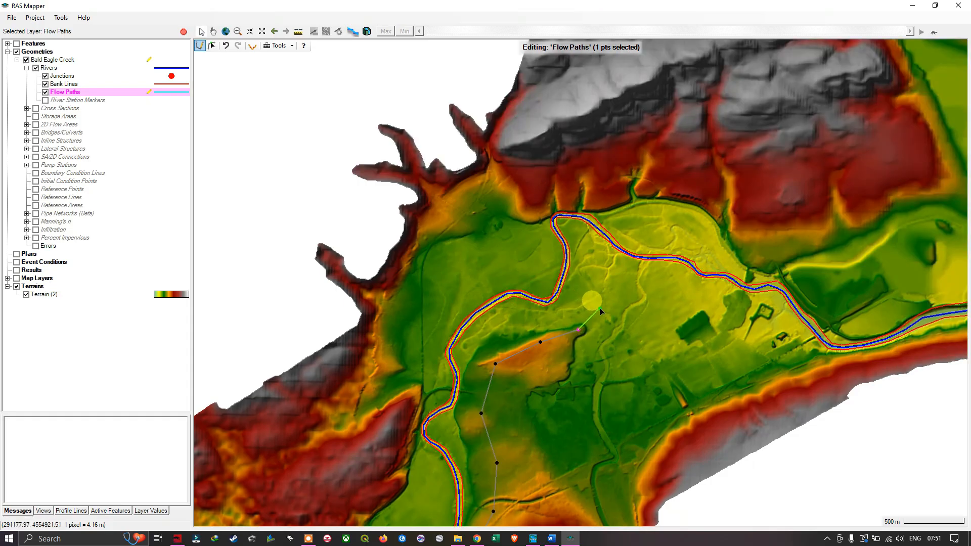
Step: Curve the flow path east across the floodplain south of the creek's large bend, past the small raised enclosures
{"action": "left_click", "coordinate": [601, 309]}
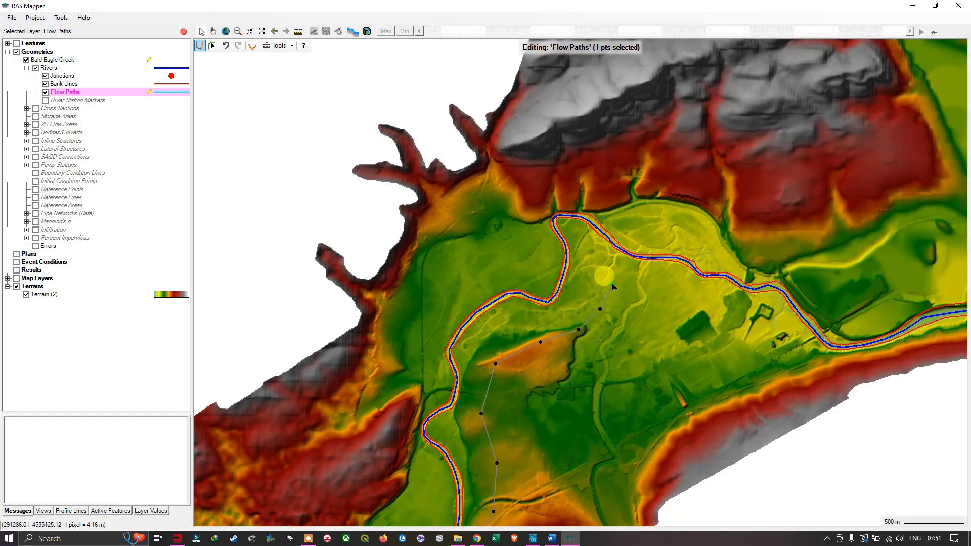
{"action": "left_click", "coordinate": [636, 283]}
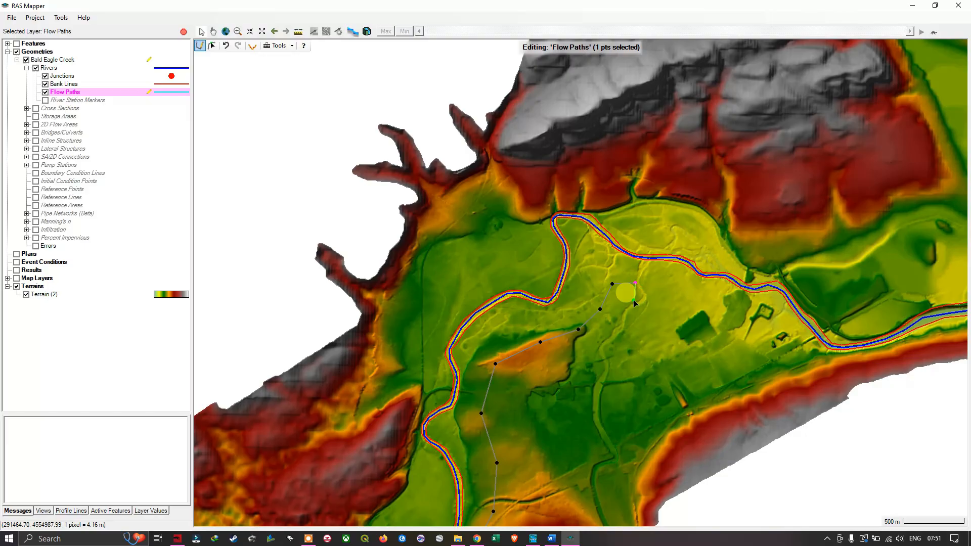
{"action": "left_click", "coordinate": [674, 293]}
{"action": "left_click", "coordinate": [711, 307]}
{"action": "left_click", "coordinate": [724, 321]}
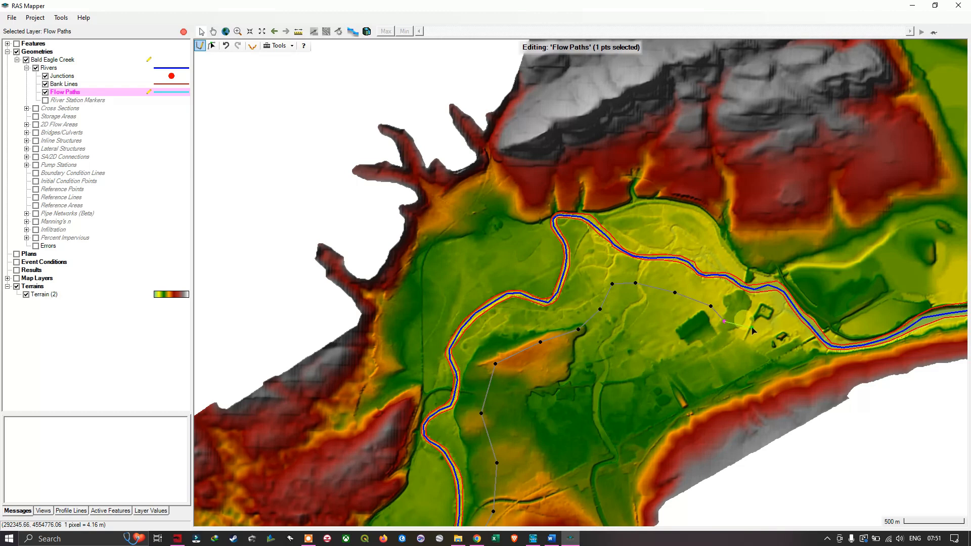
{"action": "left_click", "coordinate": [778, 343]}
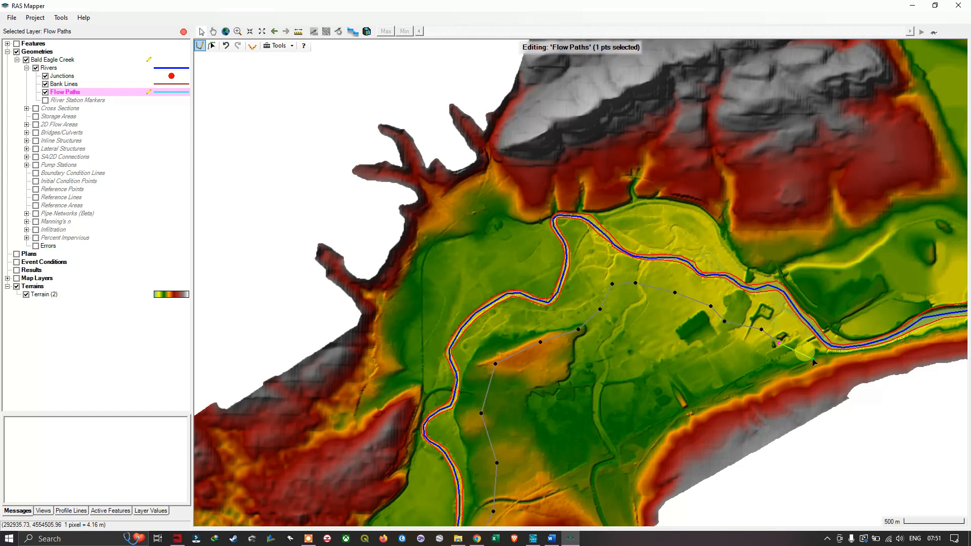
Step: Bring the flow path back to the southern hillside where the creek meets it and follow the slope eastward
{"action": "left_click_drag", "start_coordinate": [814, 362], "coordinate": [630, 362]}
{"action": "left_click", "coordinate": [641, 367]}
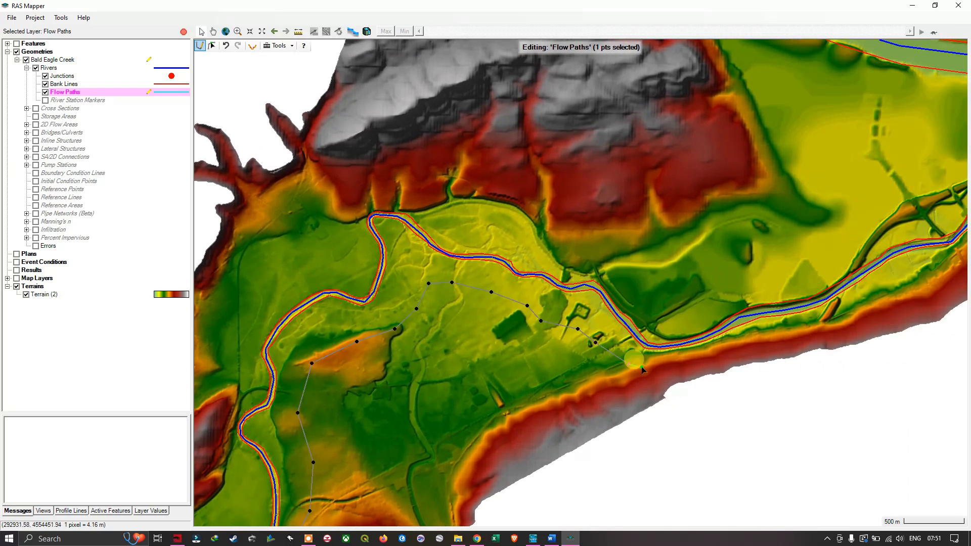
{"action": "left_click", "coordinate": [651, 368]}
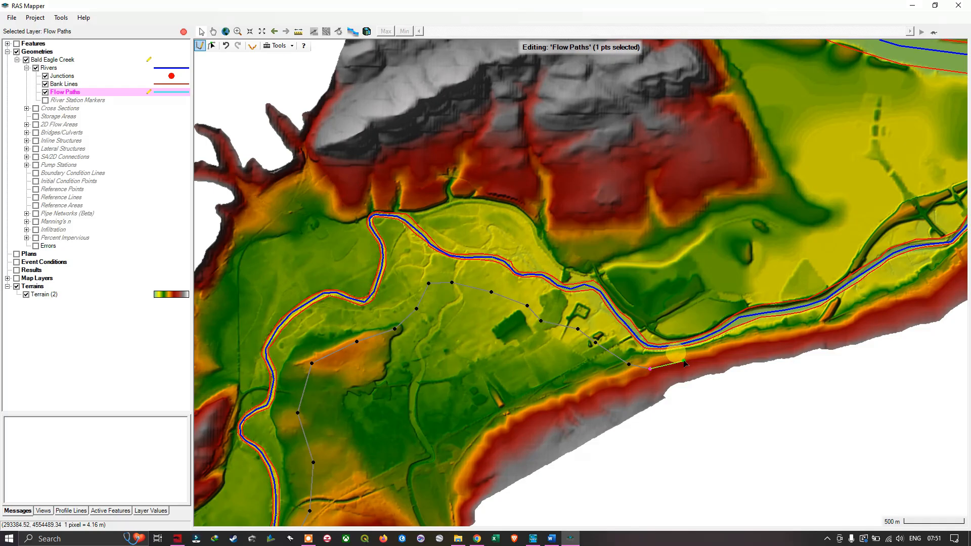
{"action": "left_click", "coordinate": [684, 362]}
{"action": "left_click", "coordinate": [739, 348]}
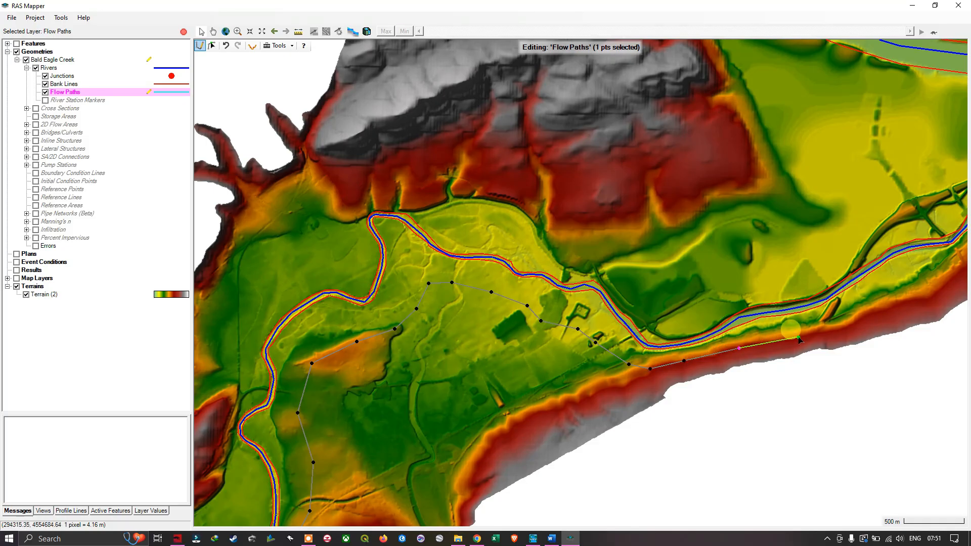
Step: Continue the flow path northeast along the southern hillside and over the bulging slope beside the side valley south of the creek
{"action": "scroll", "coordinate": [799, 339], "scroll_direction": "up", "scroll_amount": 2}
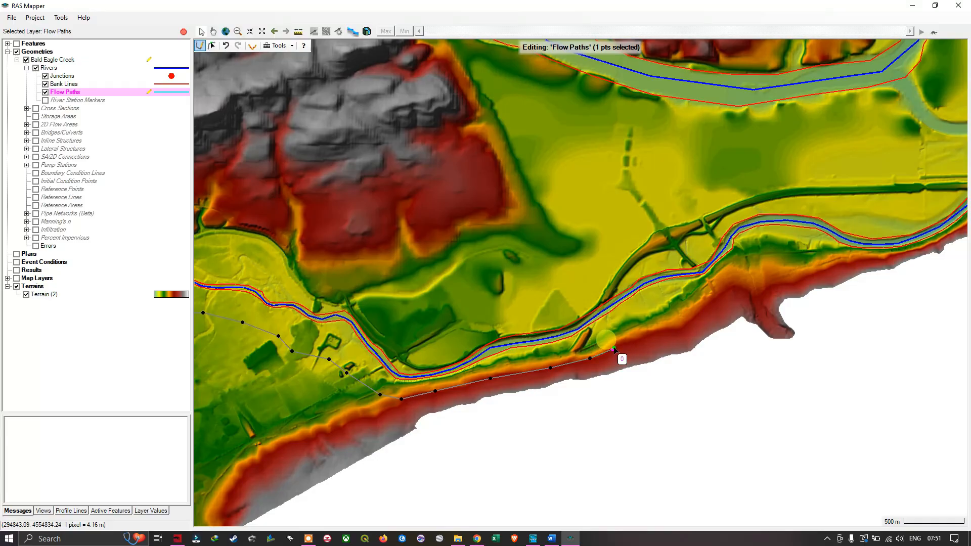
{"action": "left_click", "coordinate": [612, 349]}
{"action": "left_click", "coordinate": [642, 336]}
{"action": "left_click", "coordinate": [683, 330]}
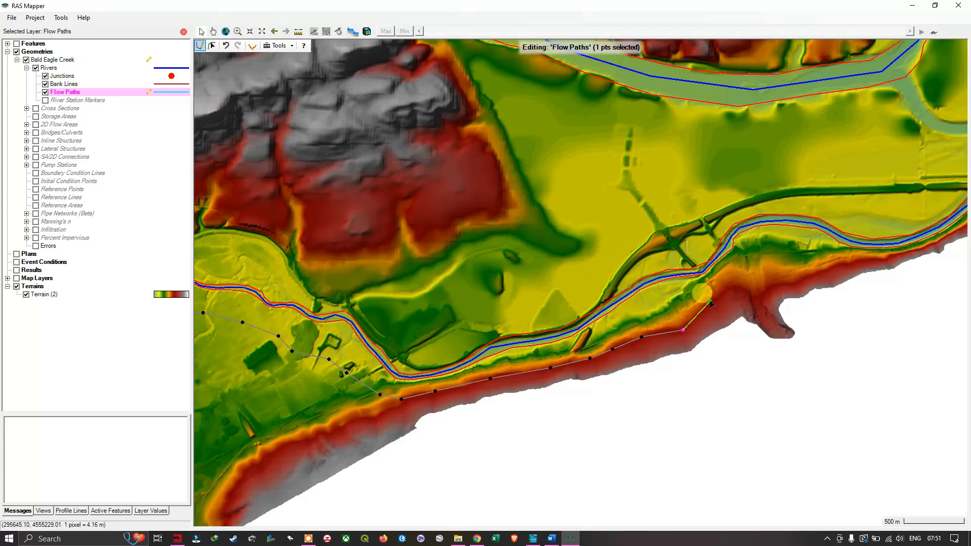
{"action": "left_click", "coordinate": [710, 301]}
{"action": "left_click", "coordinate": [737, 279]}
{"action": "left_click", "coordinate": [779, 277]}
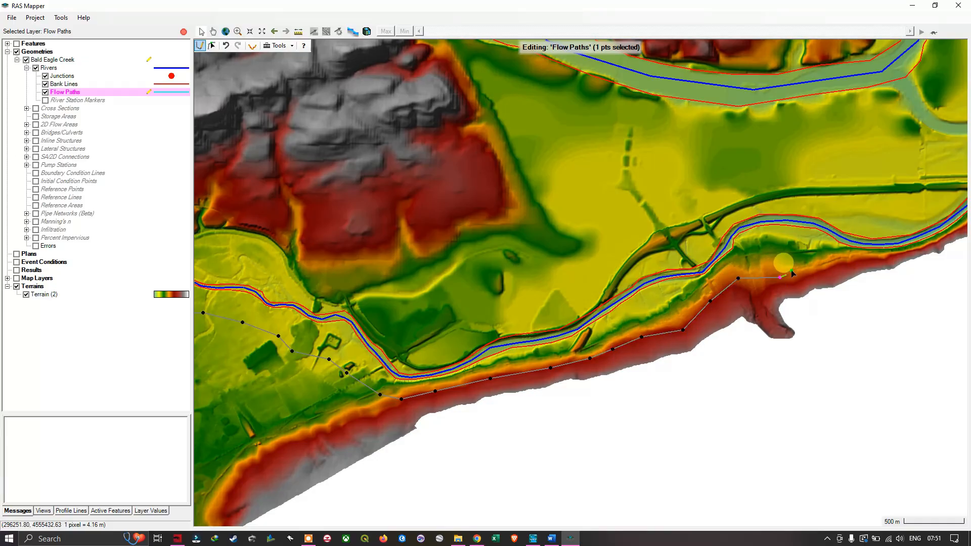
Step: Carry the flow path along the southern hillside, parallel to the creek, until just short of Junction 1
{"action": "left_click_drag", "start_coordinate": [802, 269], "coordinate": [450, 342]}
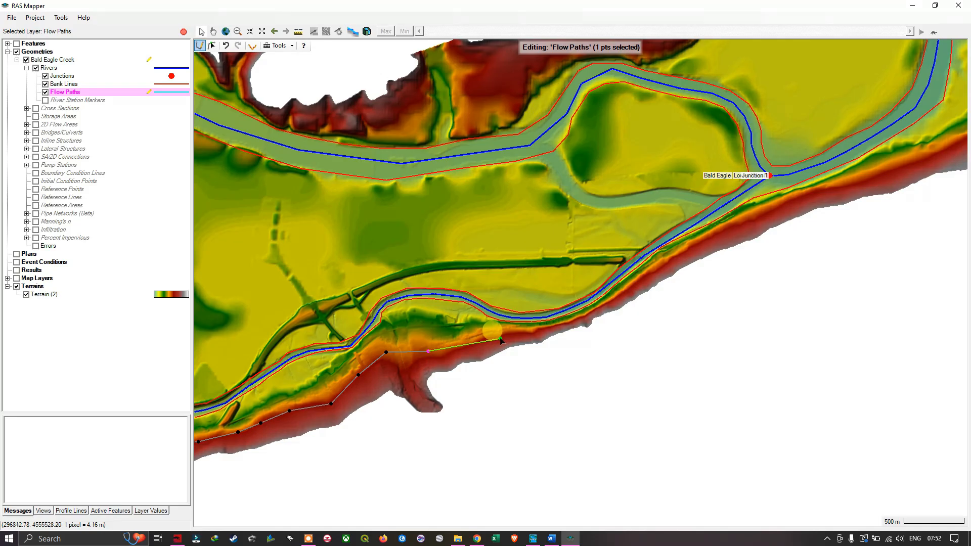
{"action": "left_click", "coordinate": [508, 337]}
{"action": "left_click", "coordinate": [554, 333]}
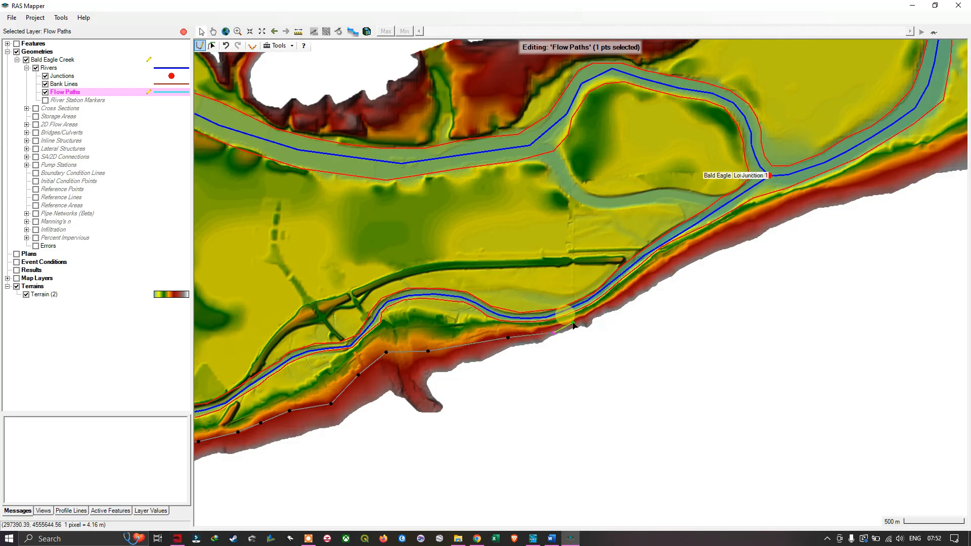
{"action": "left_click", "coordinate": [598, 312]}
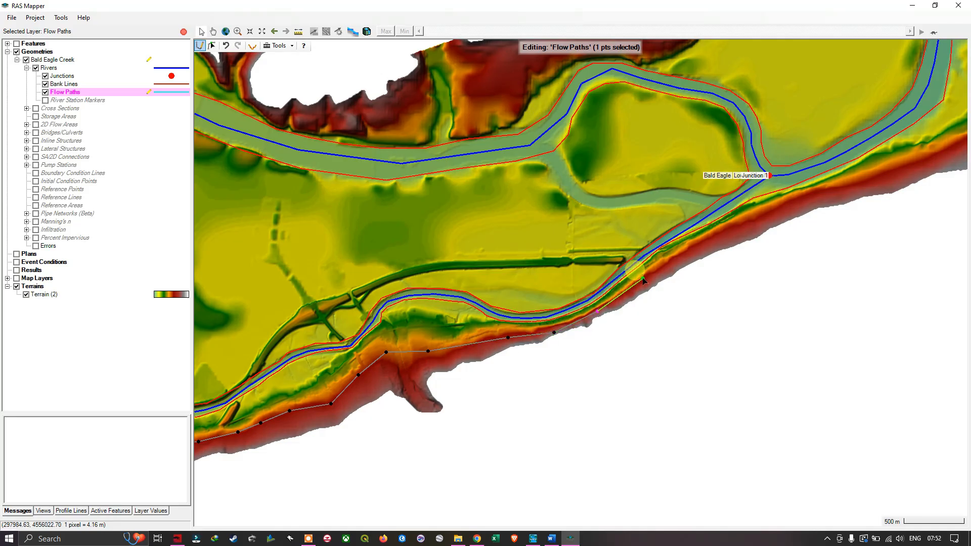
{"action": "left_click", "coordinate": [643, 279]}
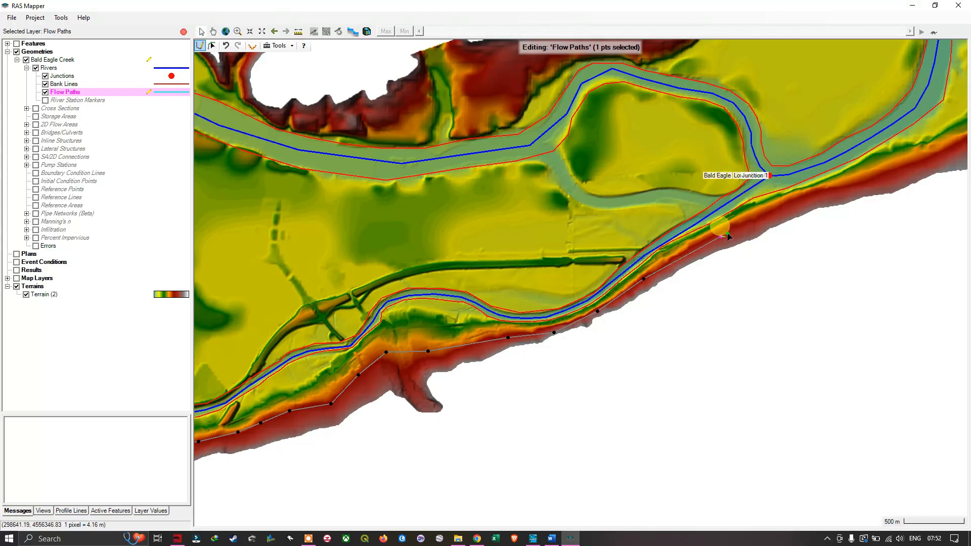
{"action": "left_click_drag", "start_coordinate": [723, 230], "coordinate": [425, 357]}
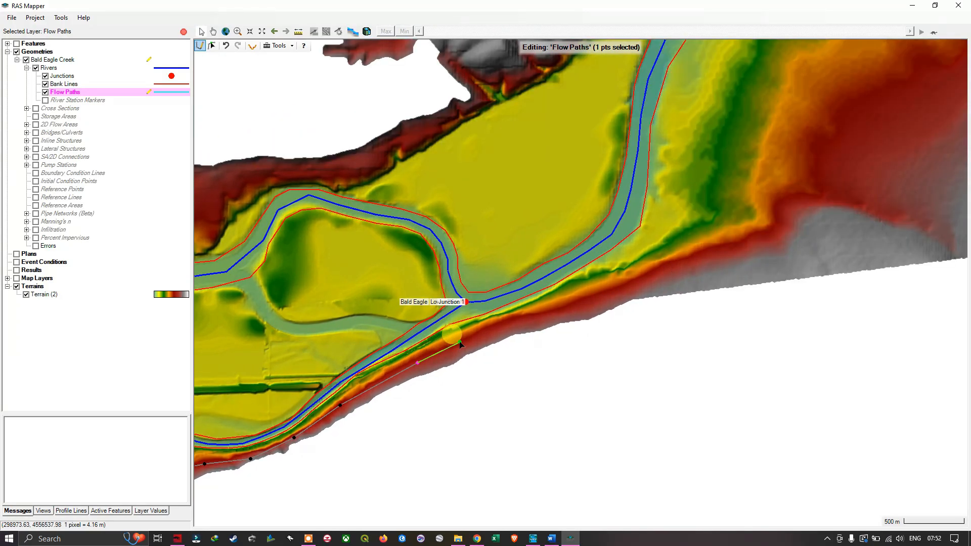
Step: Extend the flow path past Junction 1 along the southern slope to where the high ground turns north
{"action": "scroll", "coordinate": [461, 345], "scroll_direction": "down", "scroll_amount": 1}
{"action": "left_click", "coordinate": [493, 326]}
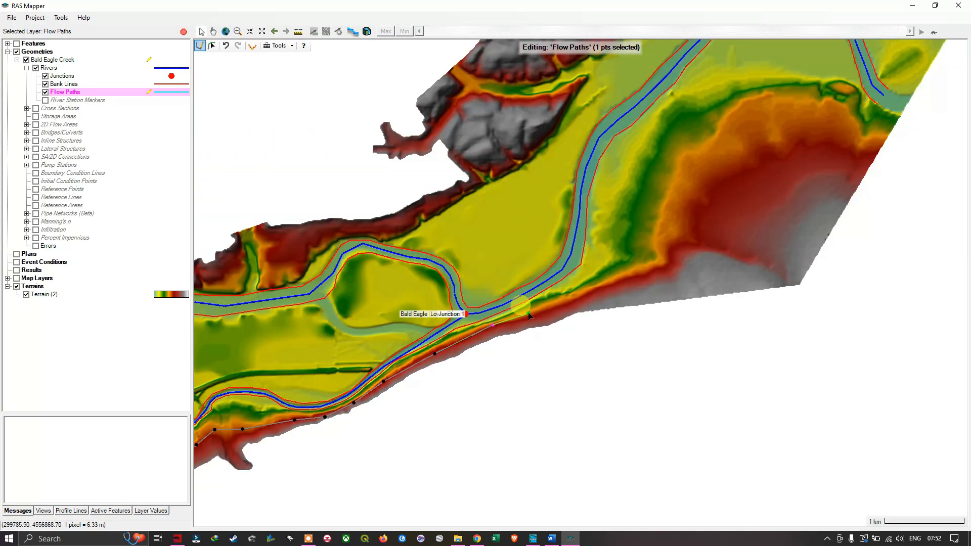
{"action": "left_click", "coordinate": [551, 307]}
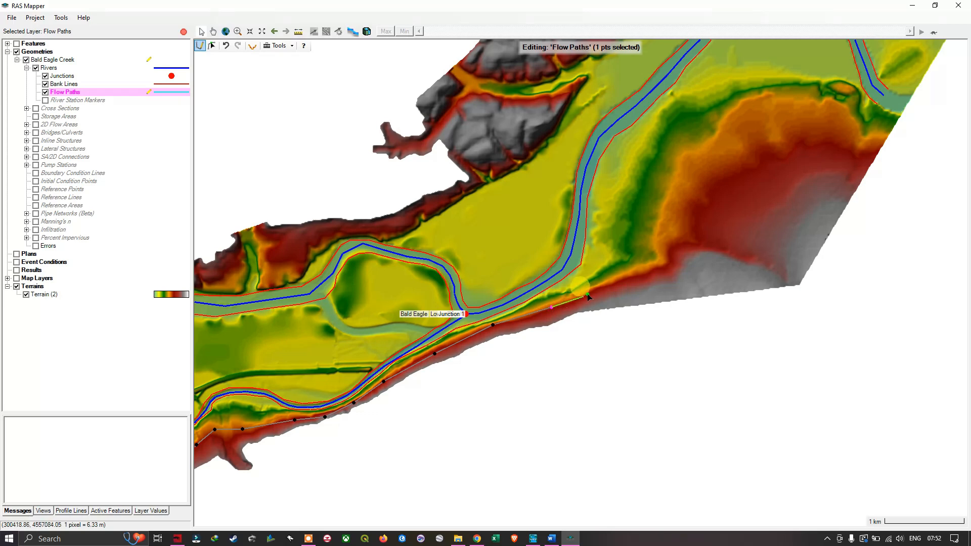
{"action": "left_click", "coordinate": [593, 292]}
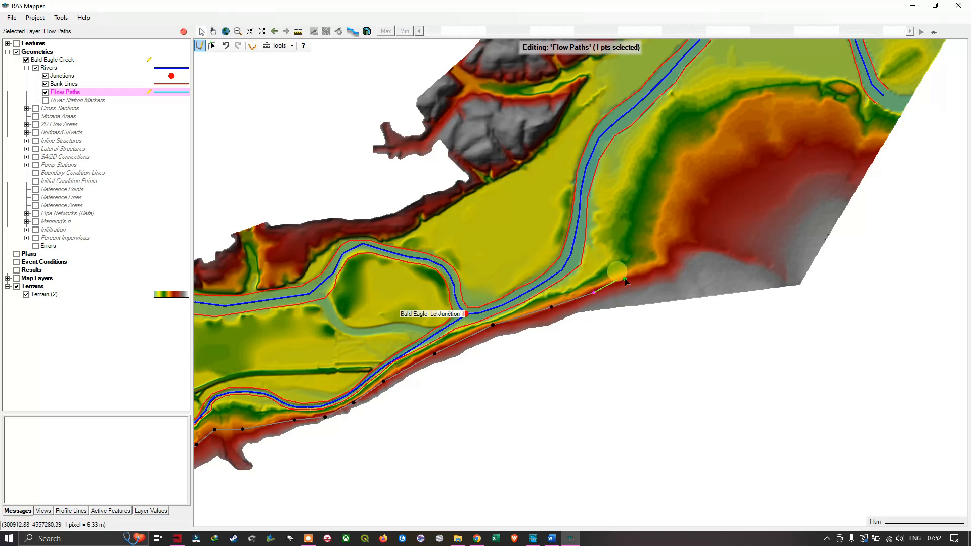
{"action": "left_click_drag", "start_coordinate": [642, 290], "coordinate": [592, 357]}
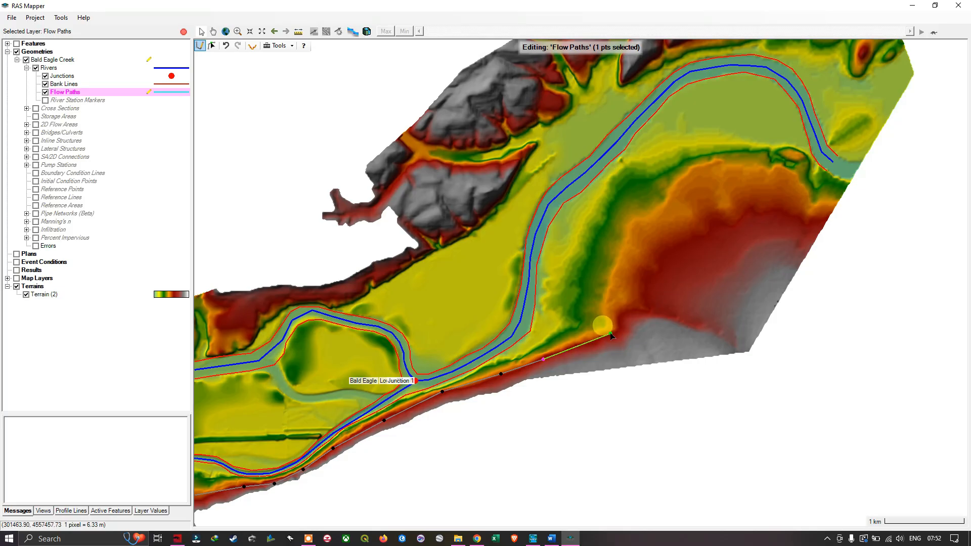
{"action": "left_click", "coordinate": [582, 348]}
{"action": "left_click", "coordinate": [611, 334]}
Step: Curve the flow path north and then east along the edge of the high ground, ending it near the terrain's eastern boundary
{"action": "left_click", "coordinate": [620, 313]}
{"action": "left_click", "coordinate": [628, 276]}
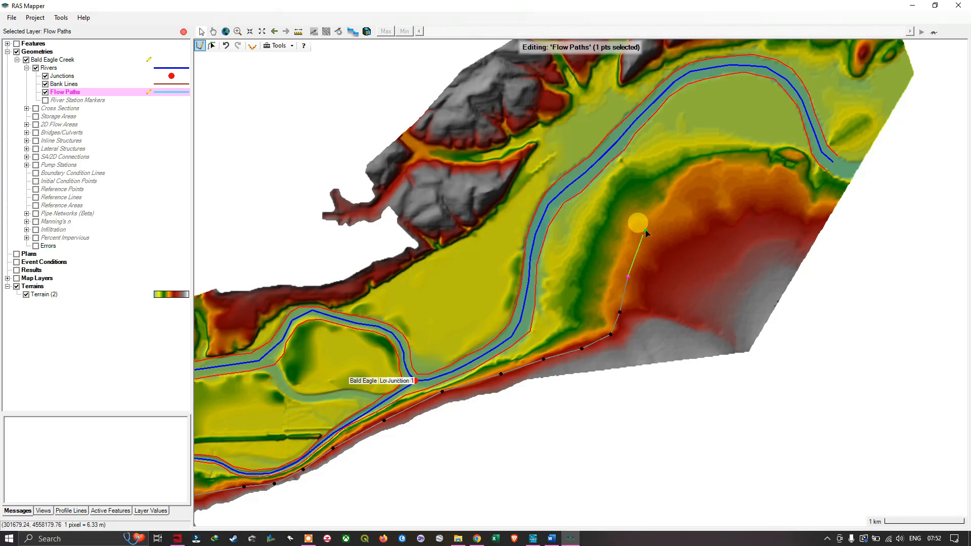
{"action": "left_click", "coordinate": [651, 235]}
{"action": "left_click", "coordinate": [698, 190]}
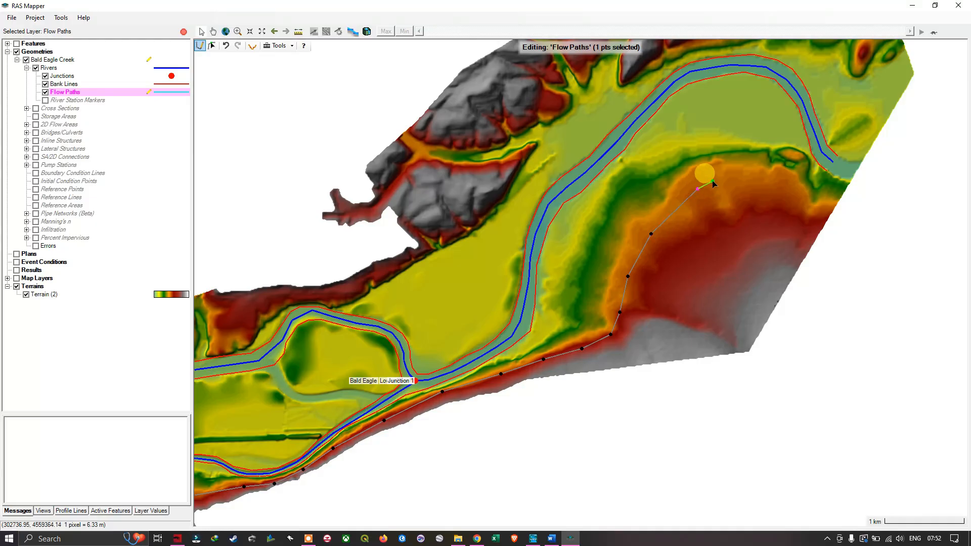
{"action": "left_click", "coordinate": [728, 177]}
{"action": "left_click", "coordinate": [765, 181]}
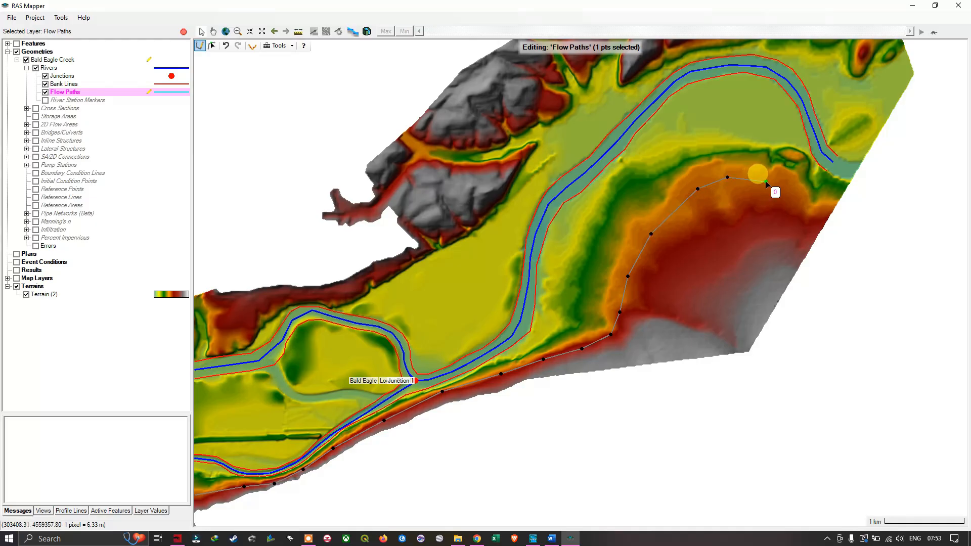
{"action": "left_click", "coordinate": [797, 191]}
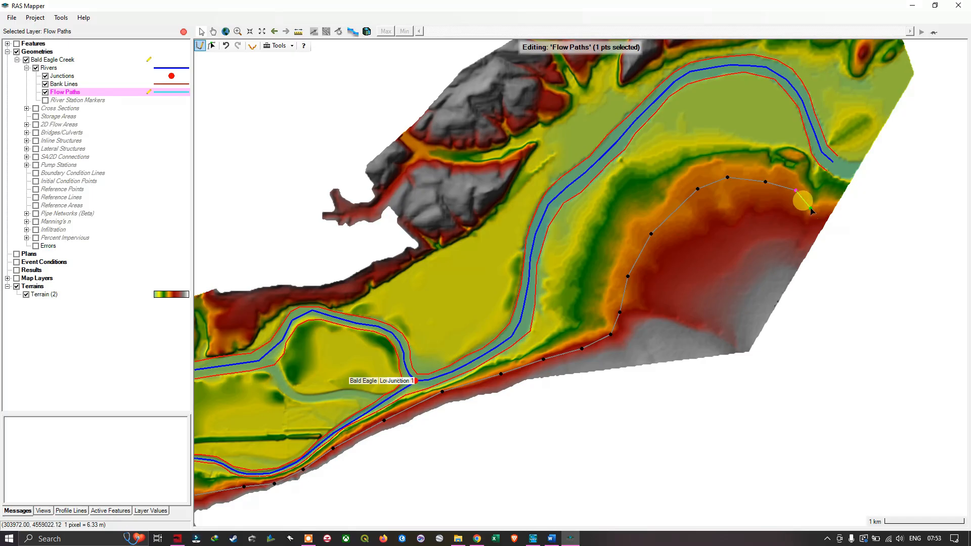
{"action": "double_click", "coordinate": [819, 206]}
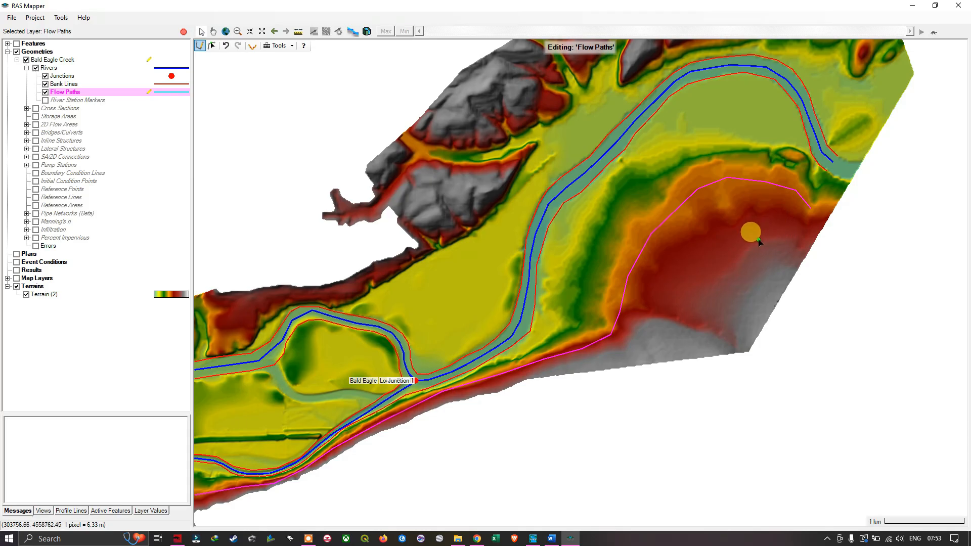
Step: Stop editing the Flow Paths layer and save the edits to the Bald Eagle Creek geometry
{"action": "right_click", "coordinate": [75, 94]}
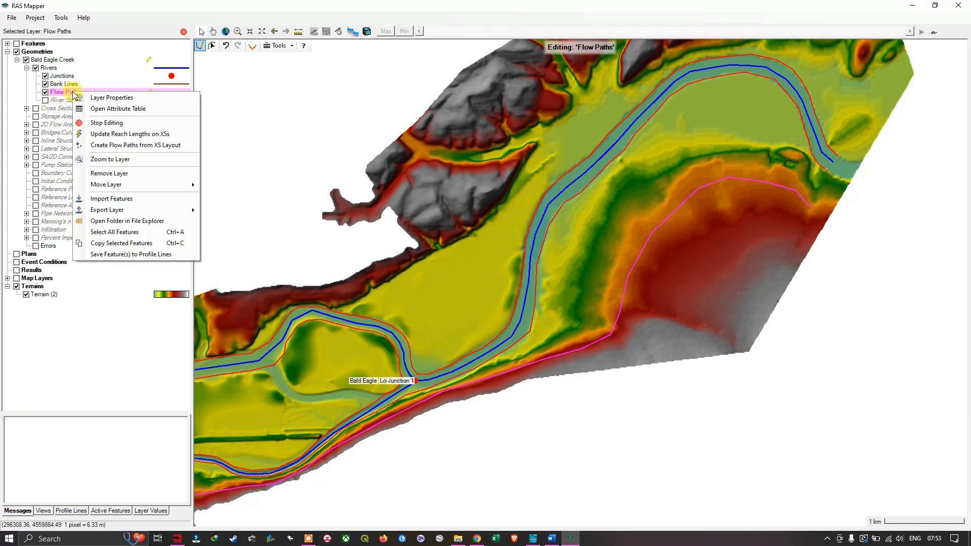
{"action": "left_click", "coordinate": [107, 124]}
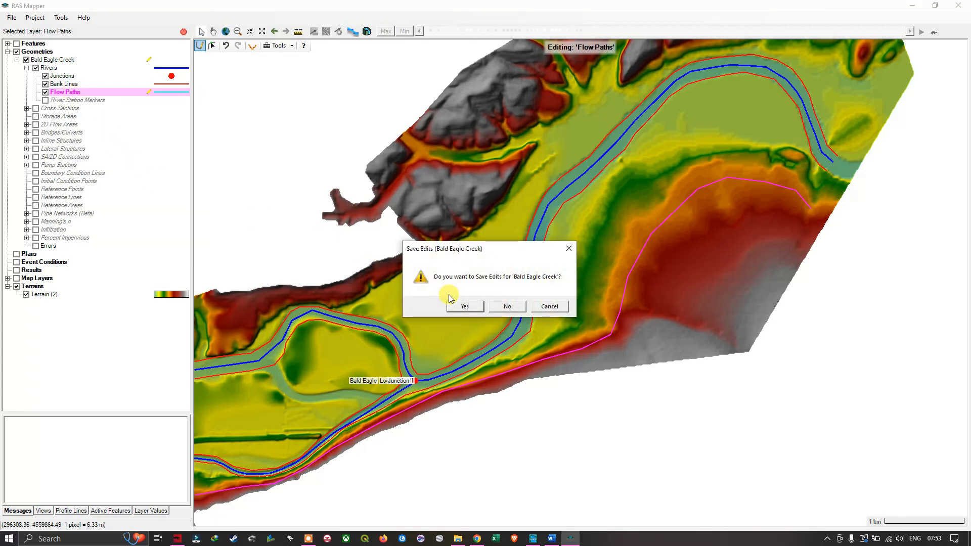
{"action": "left_click", "coordinate": [471, 308]}
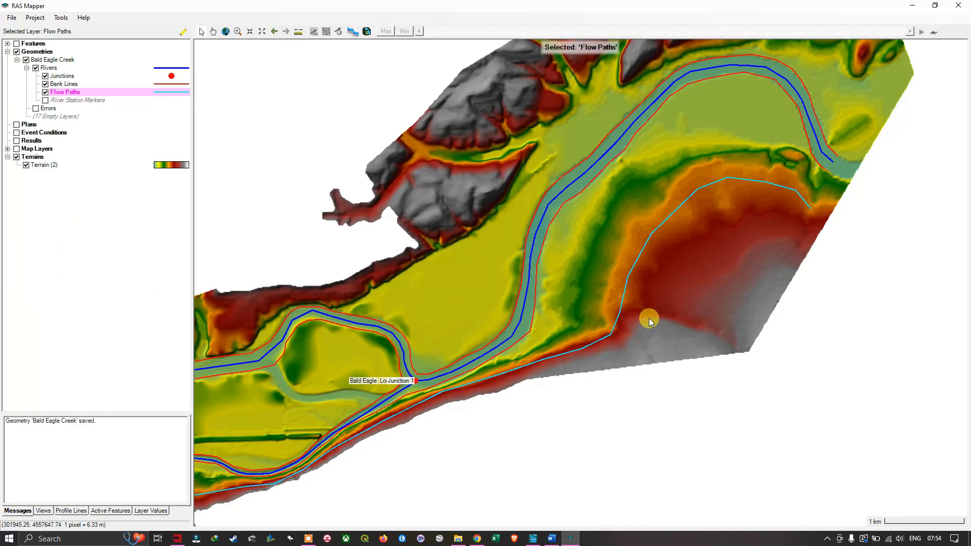
Step: Review the southern flow path along its whole length, from downstream of Junction 1 back to the Upper Reach
{"action": "left_click_drag", "start_coordinate": [482, 396], "coordinate": [664, 303]}
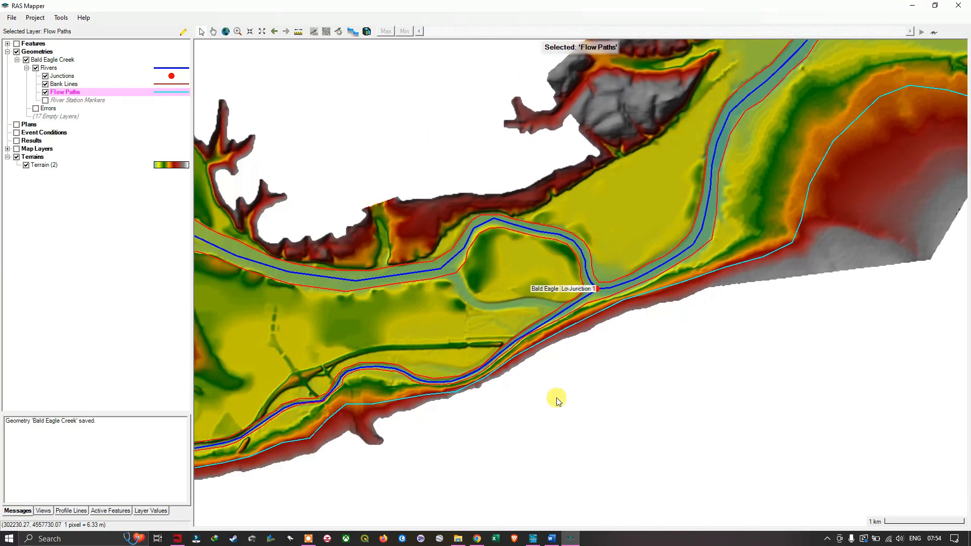
{"action": "mouse_move", "coordinate": [414, 438]}
{"action": "left_mouse_down"}
{"action": "mouse_move", "coordinate": [416, 426]}
{"action": "mouse_move", "coordinate": [546, 369]}
{"action": "left_mouse_up"}
{"action": "left_click_drag", "start_coordinate": [314, 420], "coordinate": [559, 349]}
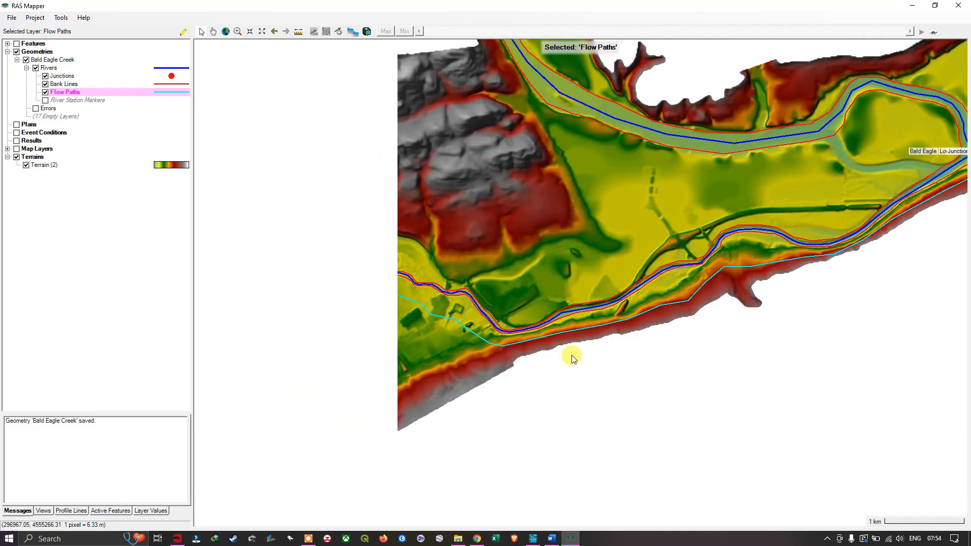
{"action": "left_click_drag", "start_coordinate": [413, 386], "coordinate": [634, 291]}
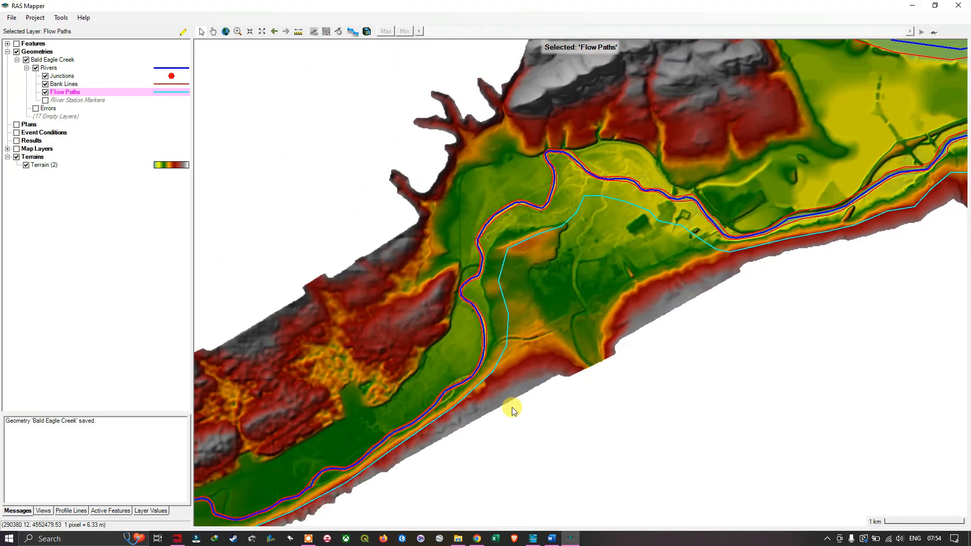
{"action": "left_click_drag", "start_coordinate": [512, 411], "coordinate": [619, 322]}
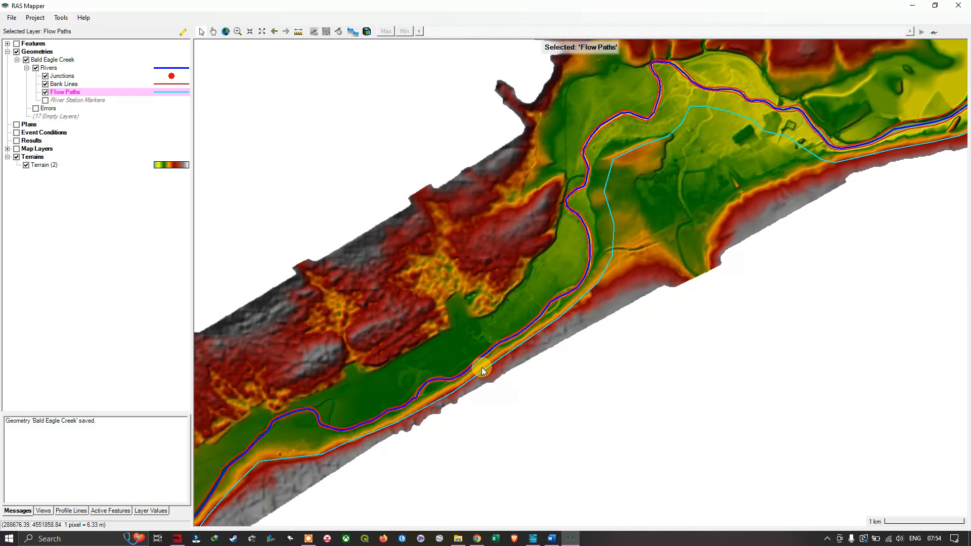
{"action": "left_click_drag", "start_coordinate": [493, 369], "coordinate": [743, 242]}
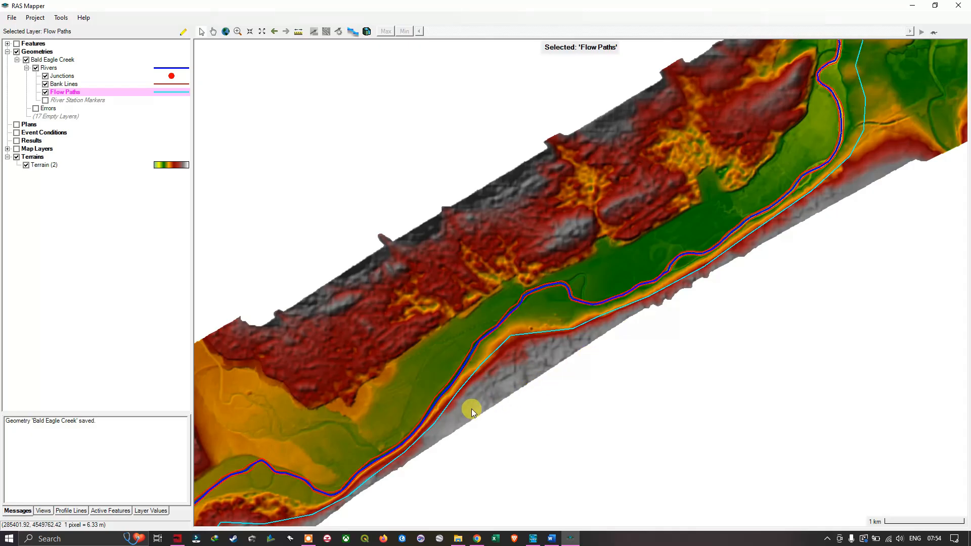
{"action": "left_click_drag", "start_coordinate": [472, 412], "coordinate": [651, 295]}
{"action": "left_click_drag", "start_coordinate": [445, 433], "coordinate": [521, 319]}
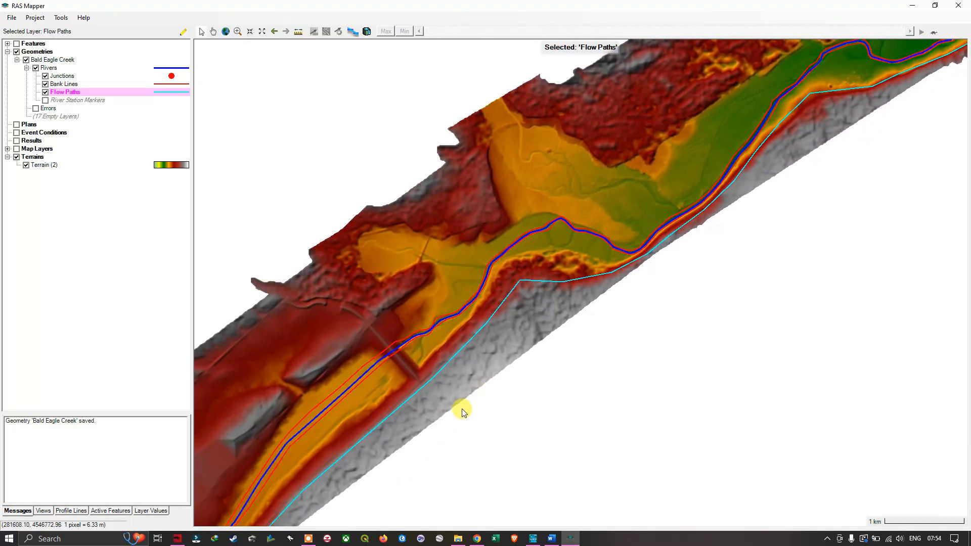
{"action": "left_click_drag", "start_coordinate": [464, 412], "coordinate": [657, 268]}
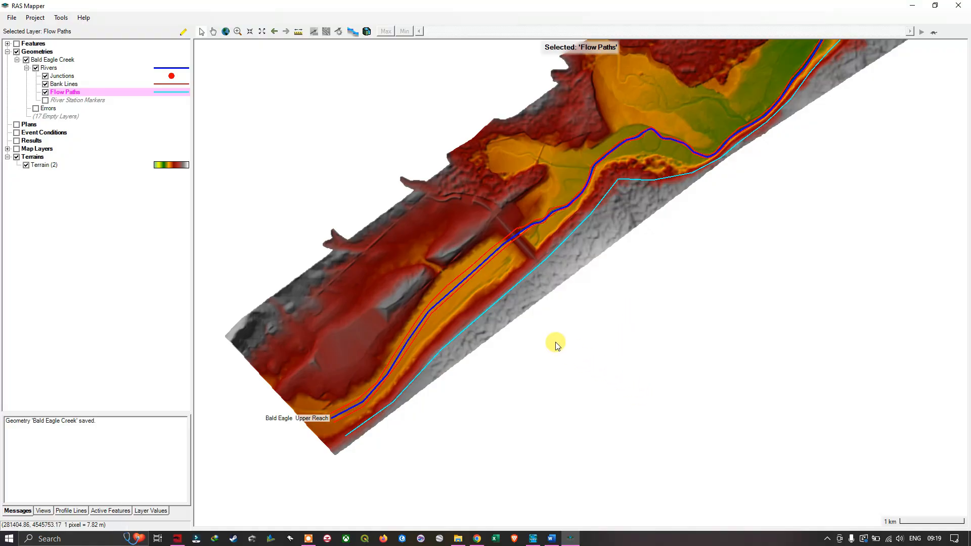
{"action": "mouse_move", "coordinate": [564, 305]}
{"action": "left_mouse_down"}
{"action": "mouse_move", "coordinate": [559, 397]}
{"action": "mouse_move", "coordinate": [566, 320]}
{"action": "left_mouse_up"}
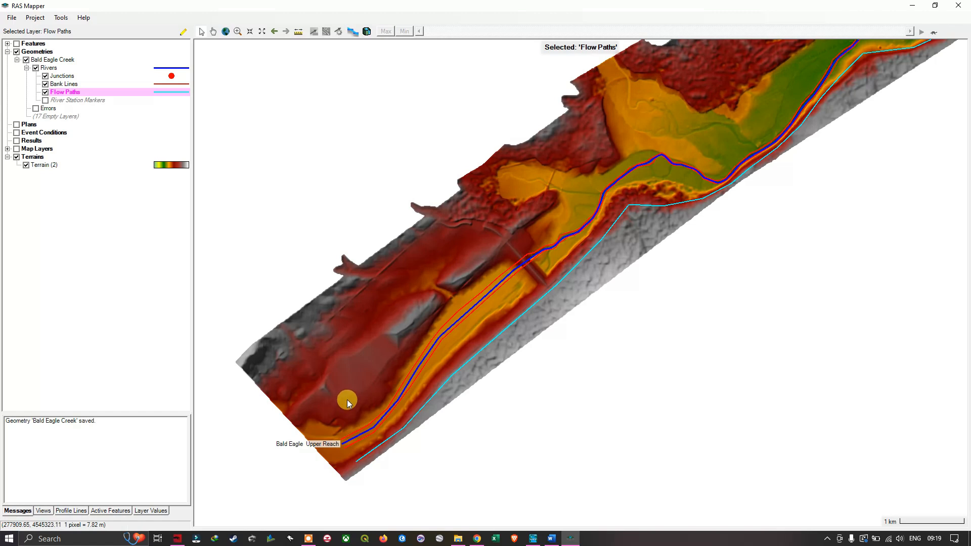
Step: Start editing the Flow Paths layer and draw the northern flow path from the Upper Reach along the valley's northern edge to below the embankment
{"action": "right_click", "coordinate": [76, 94]}
{"action": "left_click", "coordinate": [121, 122]}
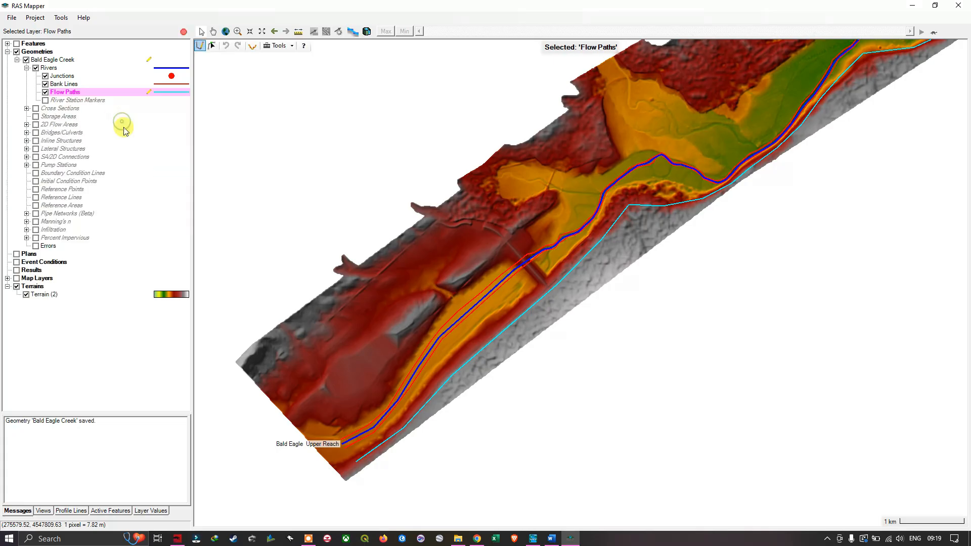
{"action": "left_click", "coordinate": [200, 47]}
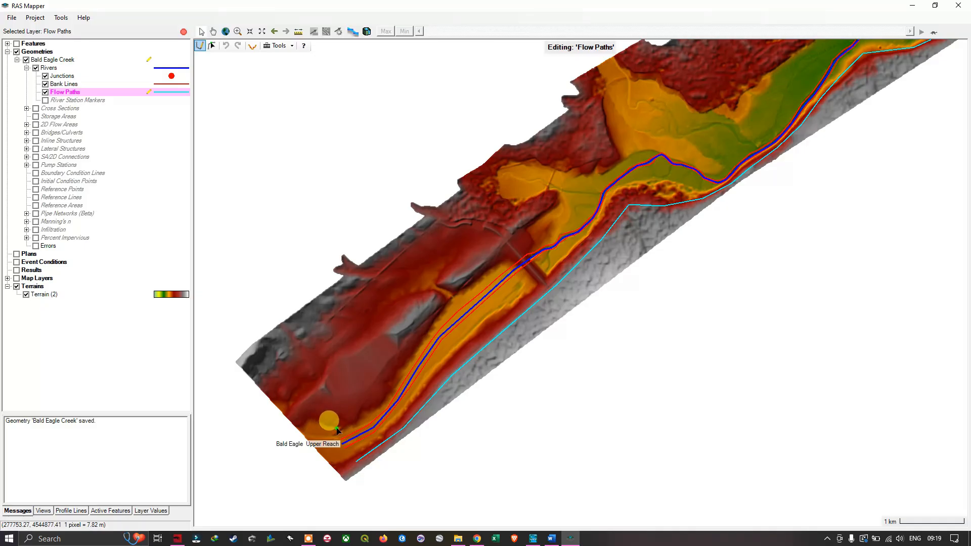
{"action": "left_click", "coordinate": [337, 429]}
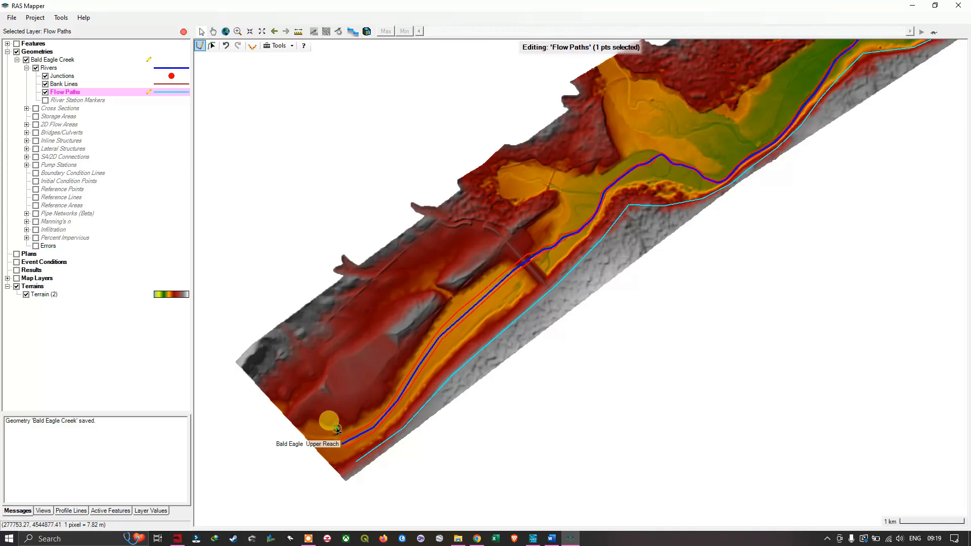
{"action": "left_click", "coordinate": [378, 408]}
{"action": "left_click", "coordinate": [389, 374]}
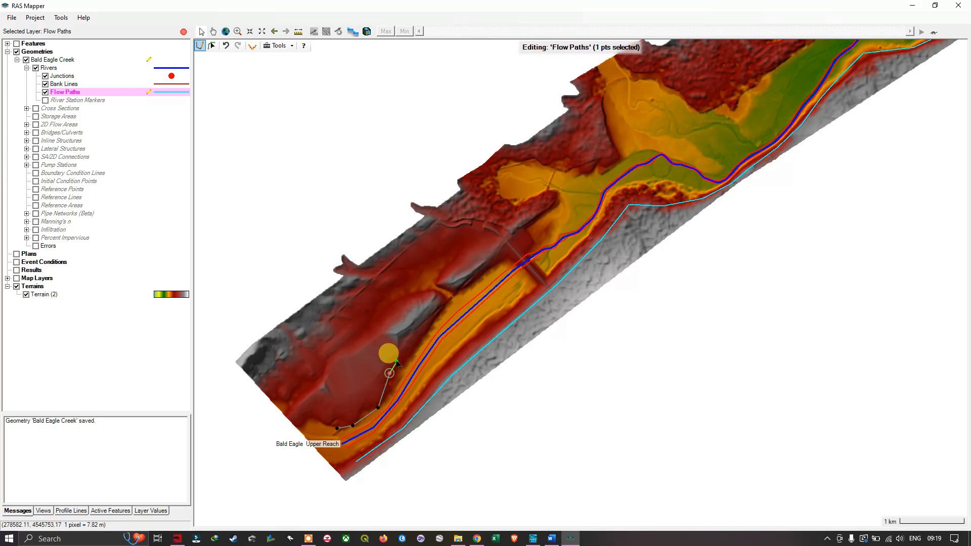
{"action": "left_click", "coordinate": [416, 333]}
{"action": "left_click", "coordinate": [440, 304]}
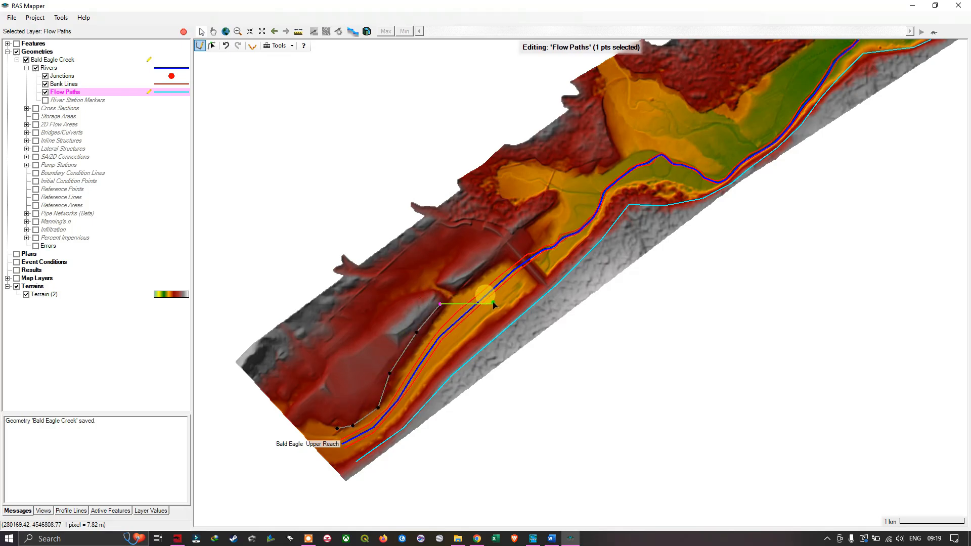
{"action": "left_click", "coordinate": [494, 271]}
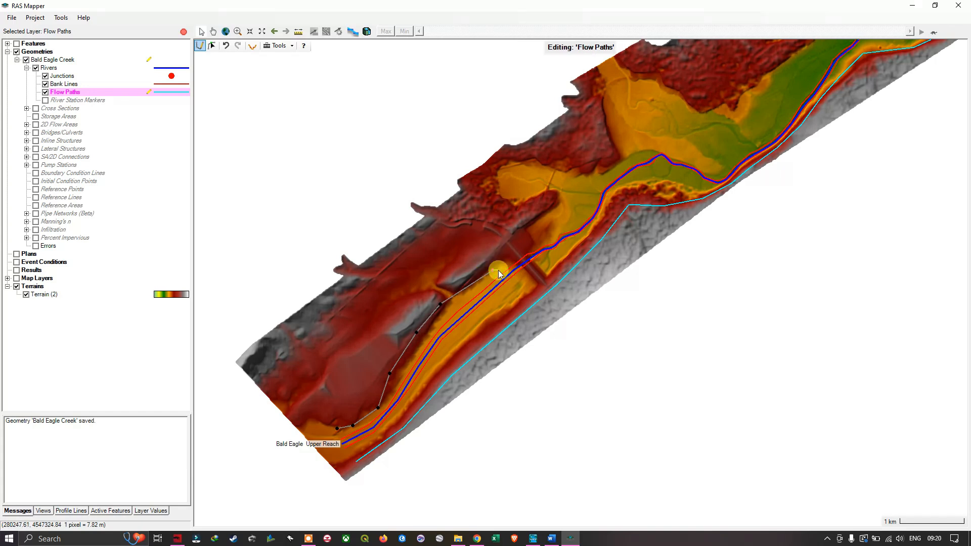
{"action": "key", "text": "ctrl+z"}
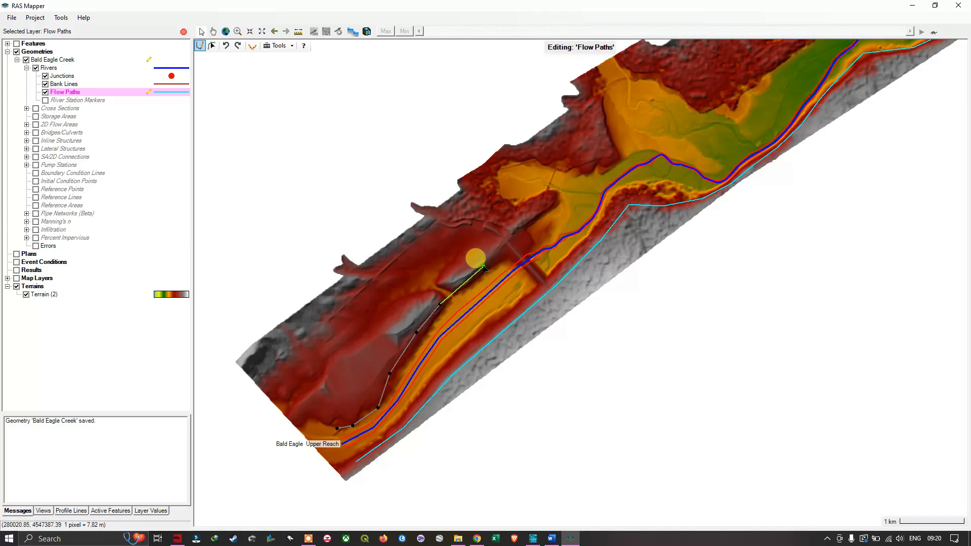
Step: Extend the northern flow path across the embankment's north end, along the red spur and past the mouth of the small side valley
{"action": "left_click", "coordinate": [492, 263]}
{"action": "left_click", "coordinate": [507, 244]}
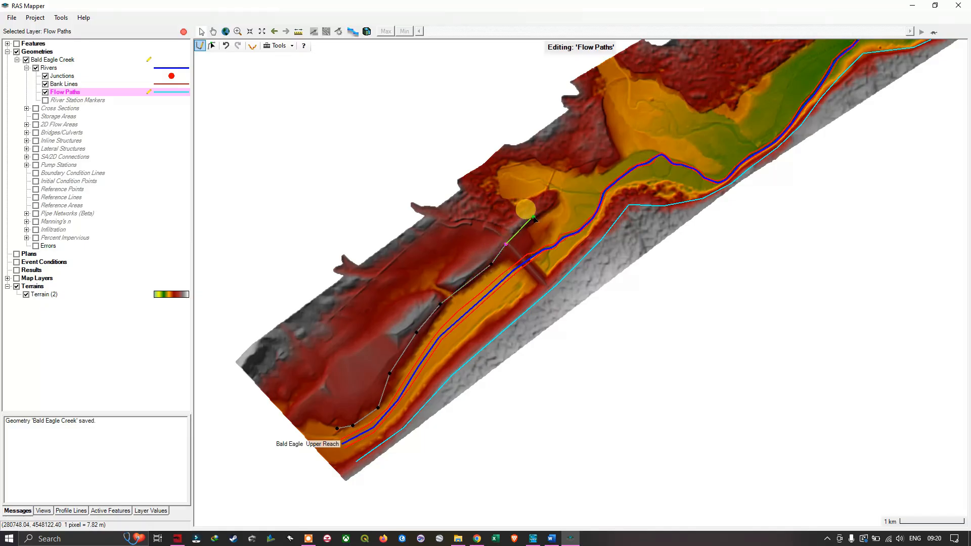
{"action": "left_click", "coordinate": [540, 214]}
{"action": "left_click", "coordinate": [557, 202]}
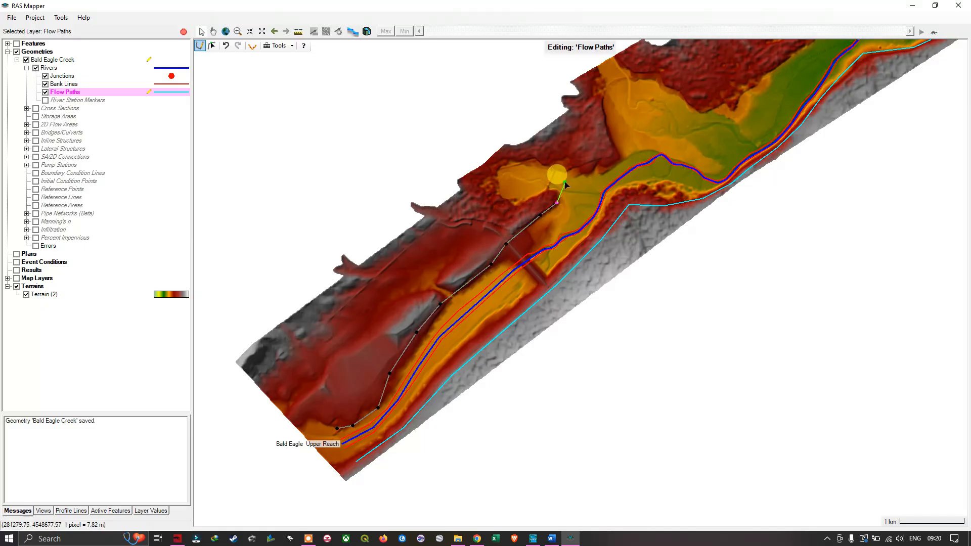
{"action": "left_click", "coordinate": [579, 174]}
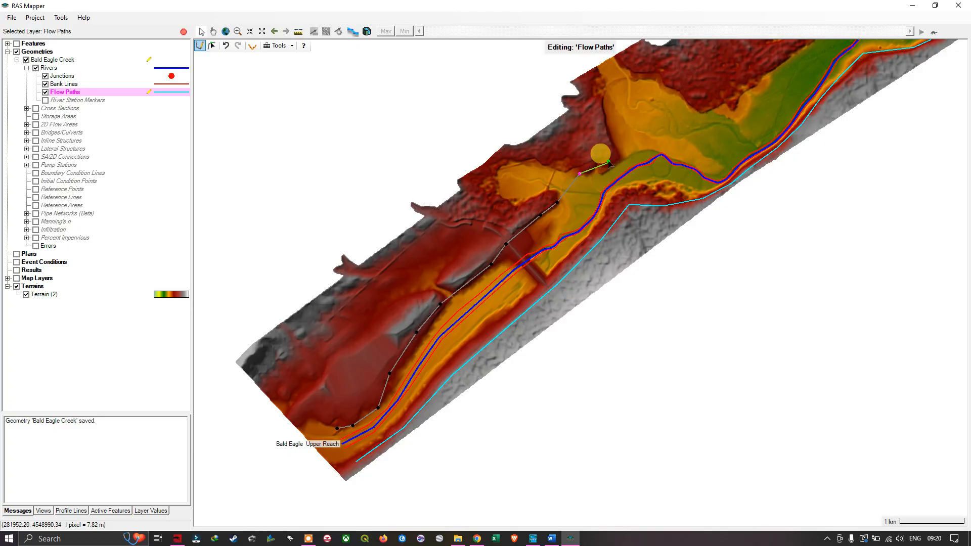
{"action": "left_click", "coordinate": [609, 162]}
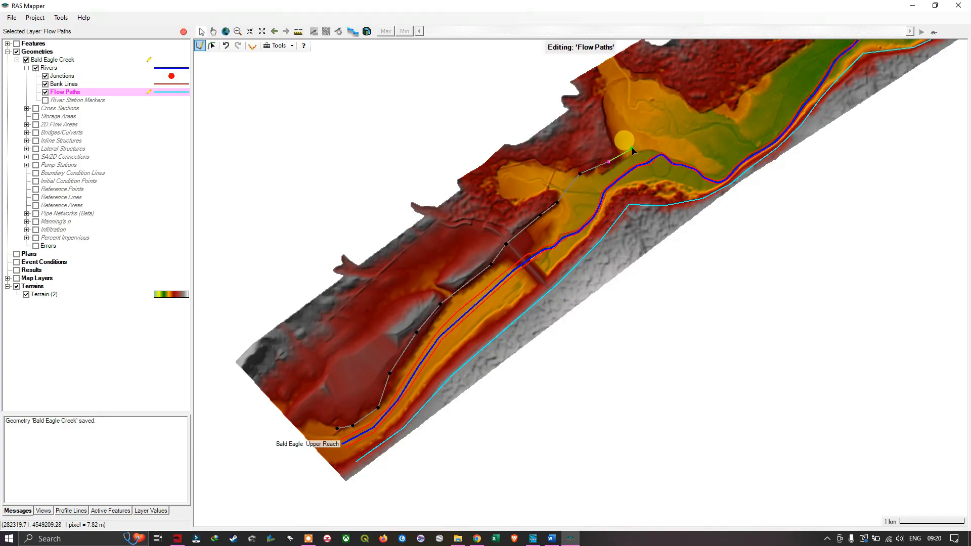
Step: Carry the northern flow path across the wide orange side valley and northeast along the edge of the northern high ground
{"action": "left_click_drag", "start_coordinate": [626, 162], "coordinate": [585, 215]}
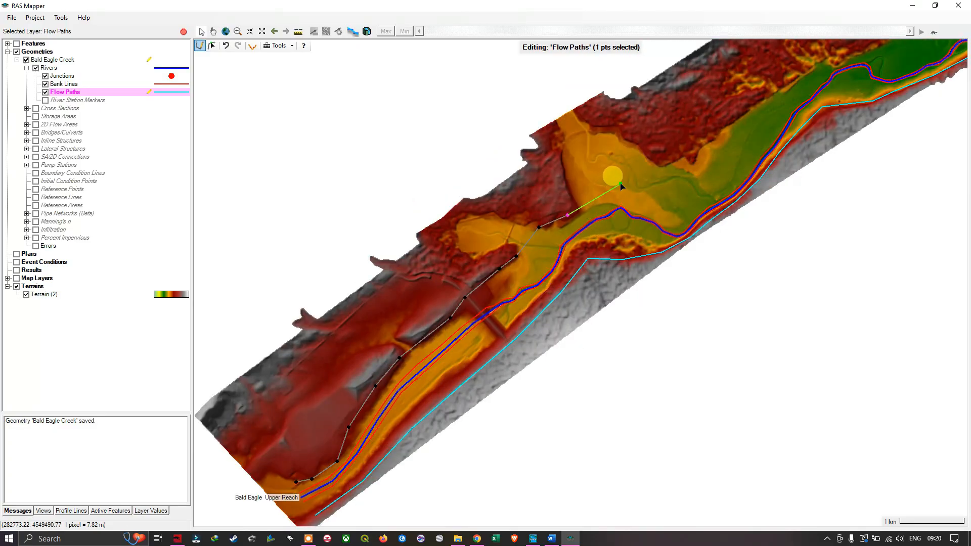
{"action": "left_click_drag", "start_coordinate": [622, 187], "coordinate": [492, 303]}
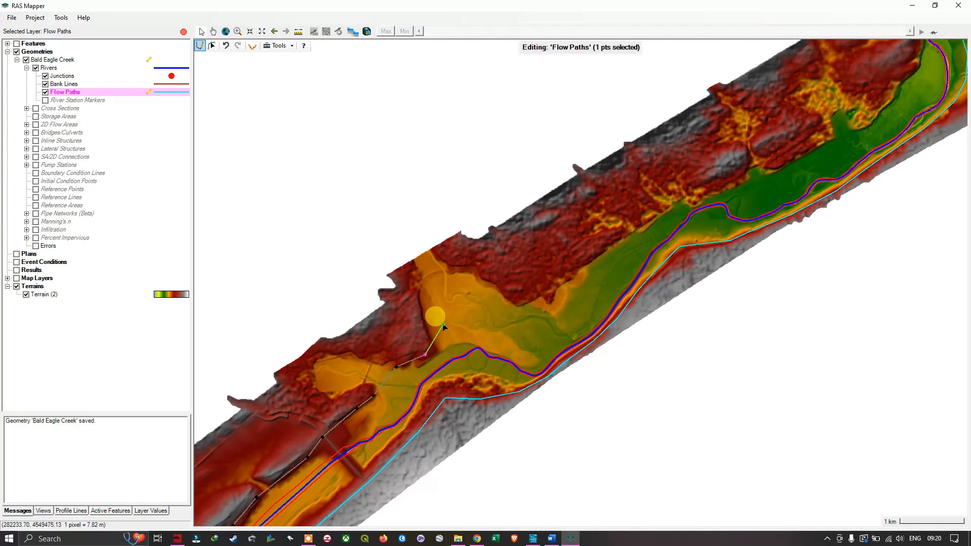
{"action": "left_click", "coordinate": [467, 315]}
{"action": "left_click", "coordinate": [486, 312]}
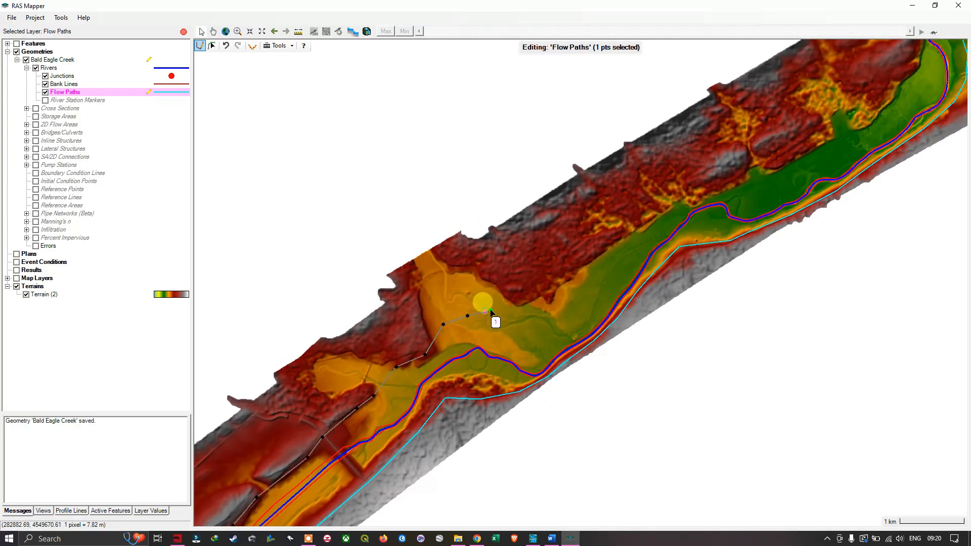
{"action": "left_click", "coordinate": [517, 309]}
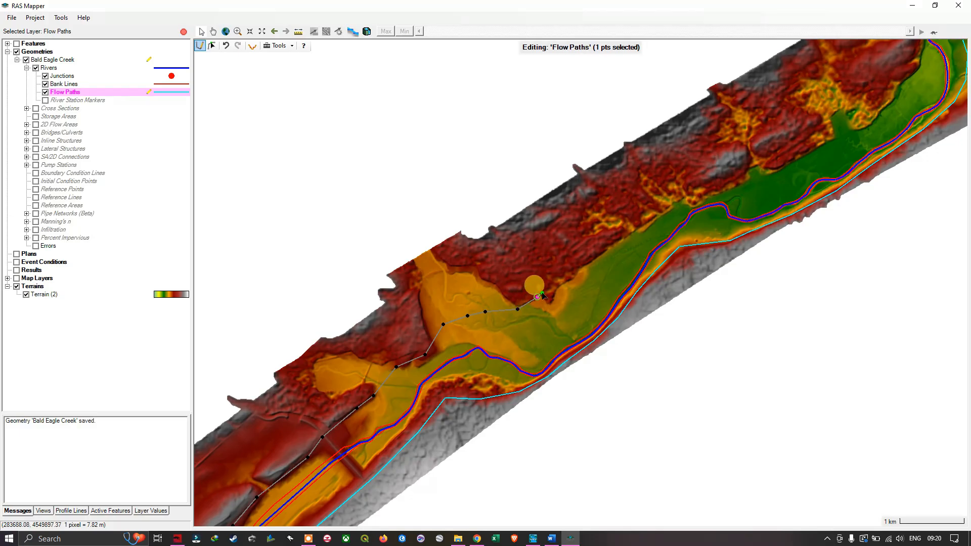
{"action": "left_click", "coordinate": [538, 297]}
{"action": "left_click", "coordinate": [579, 267]}
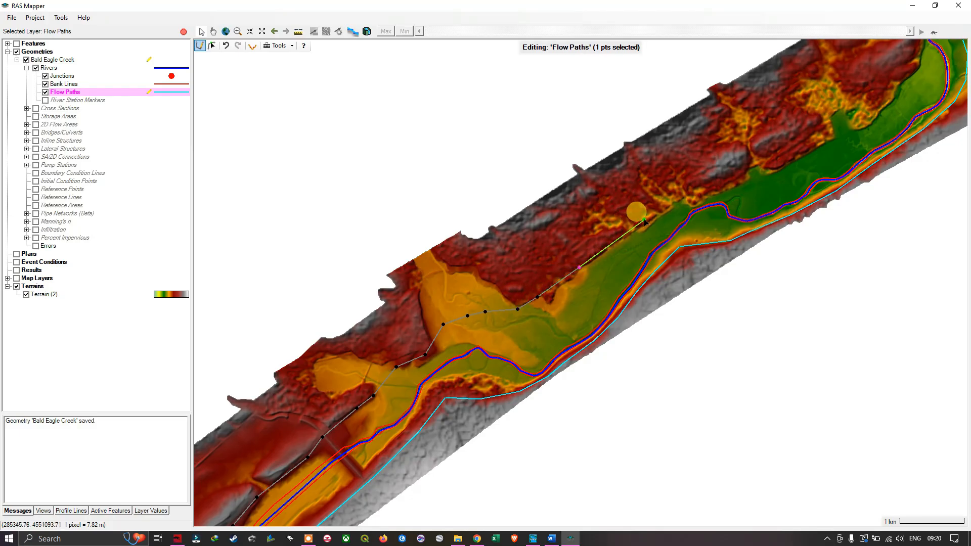
{"action": "left_click", "coordinate": [649, 221]}
Step: Continue the northern flow path along the foot of the northern hills to the spur where the river bends north
{"action": "left_click_drag", "start_coordinate": [671, 188], "coordinate": [504, 303]}
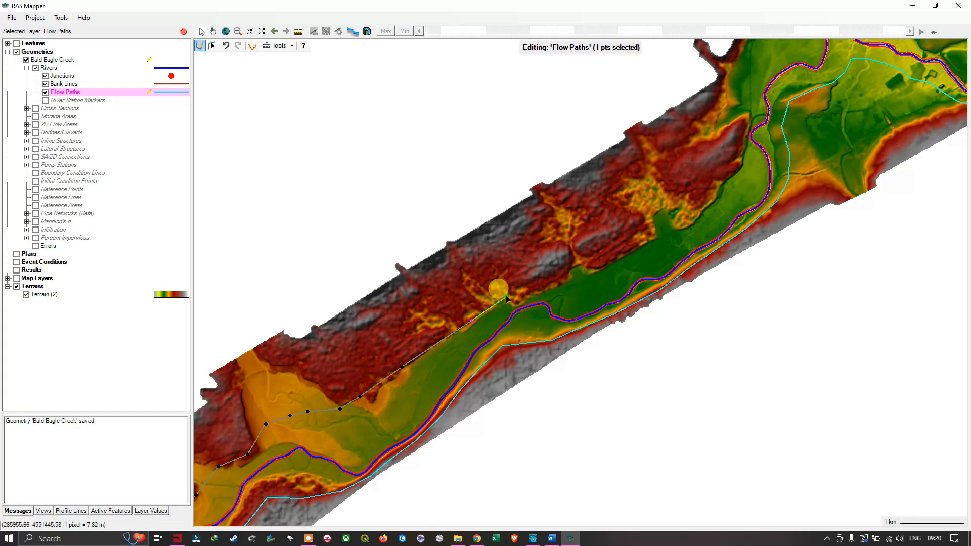
{"action": "left_click", "coordinate": [506, 298]}
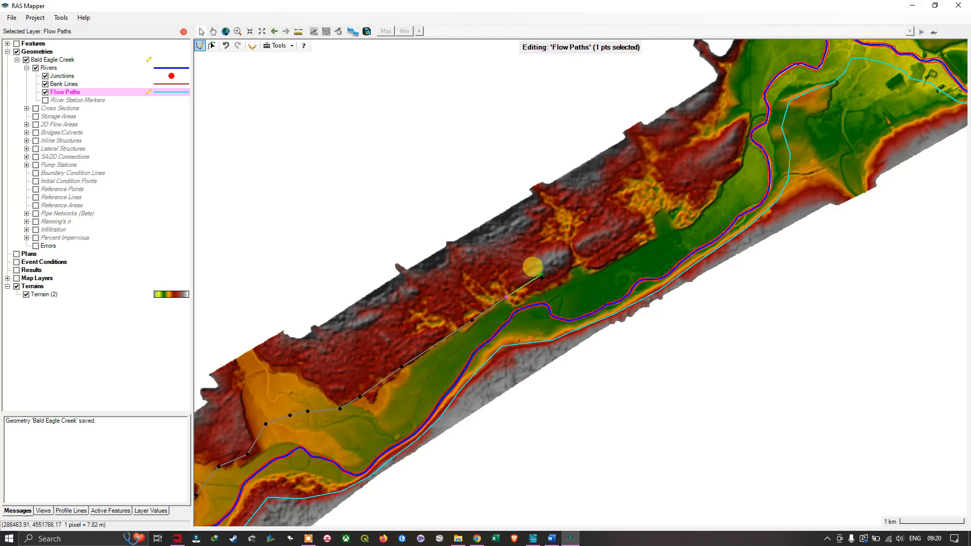
{"action": "left_click", "coordinate": [588, 257]}
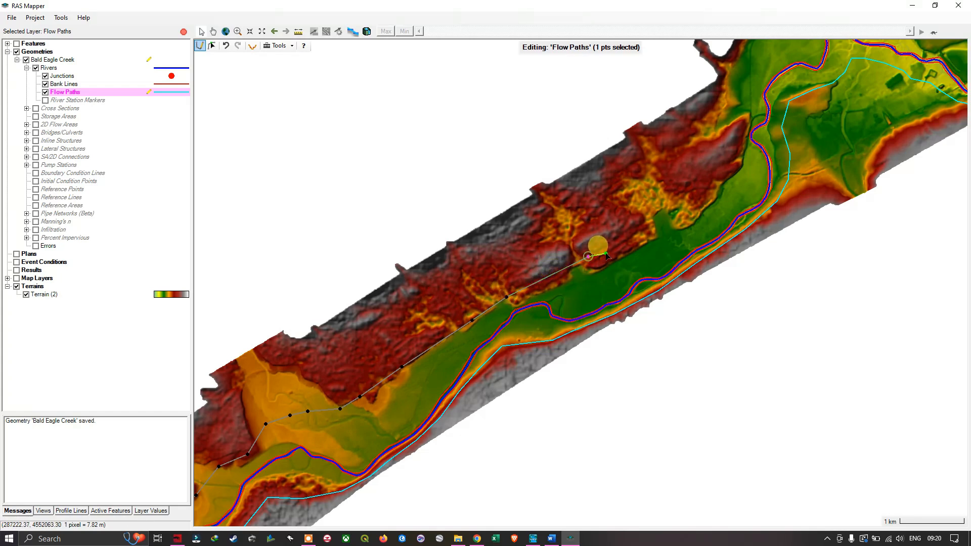
{"action": "left_click", "coordinate": [651, 239]}
{"action": "left_click", "coordinate": [684, 224]}
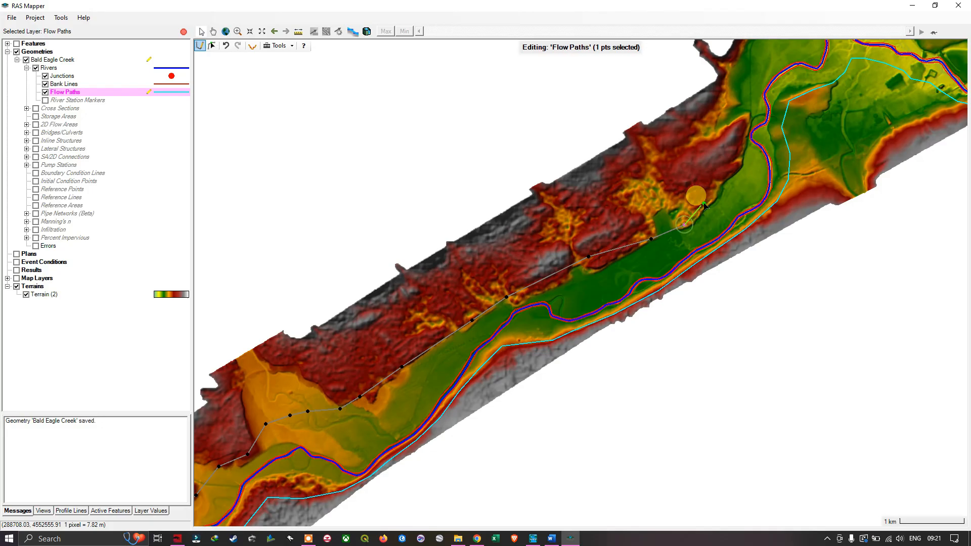
{"action": "left_click", "coordinate": [724, 177]}
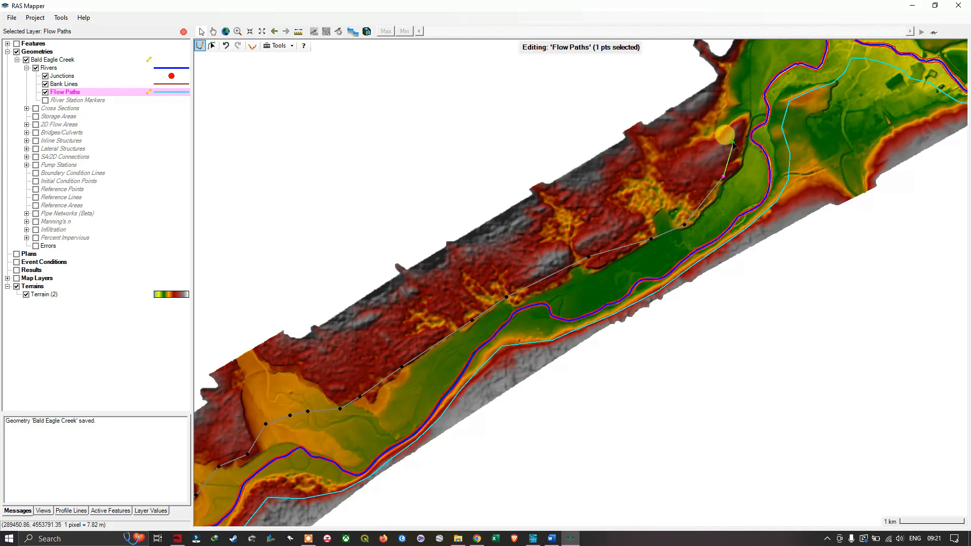
{"action": "left_click", "coordinate": [738, 157]}
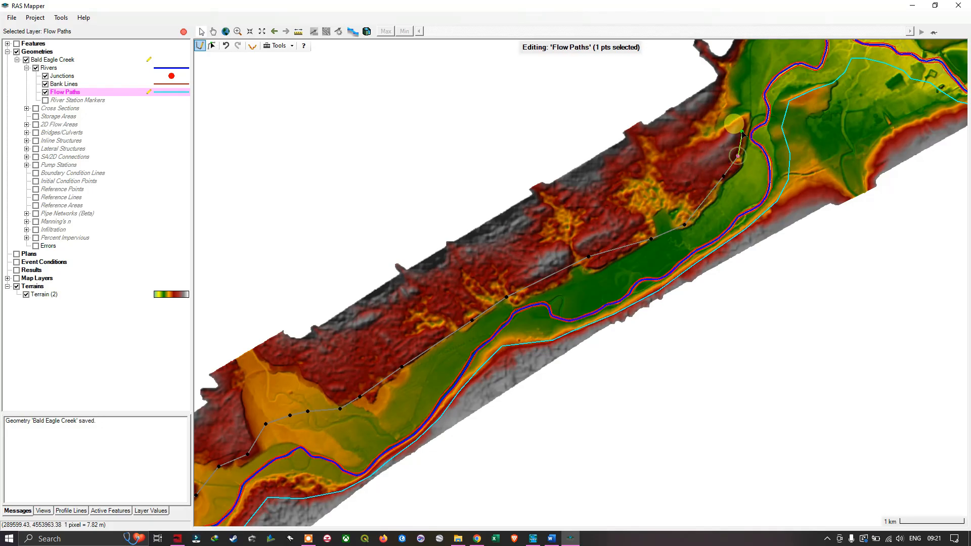
Step: Take the northern flow path around the spur and up the floodplain's western edge to the foot of the large grey hill
{"action": "left_click_drag", "start_coordinate": [741, 122], "coordinate": [674, 338]}
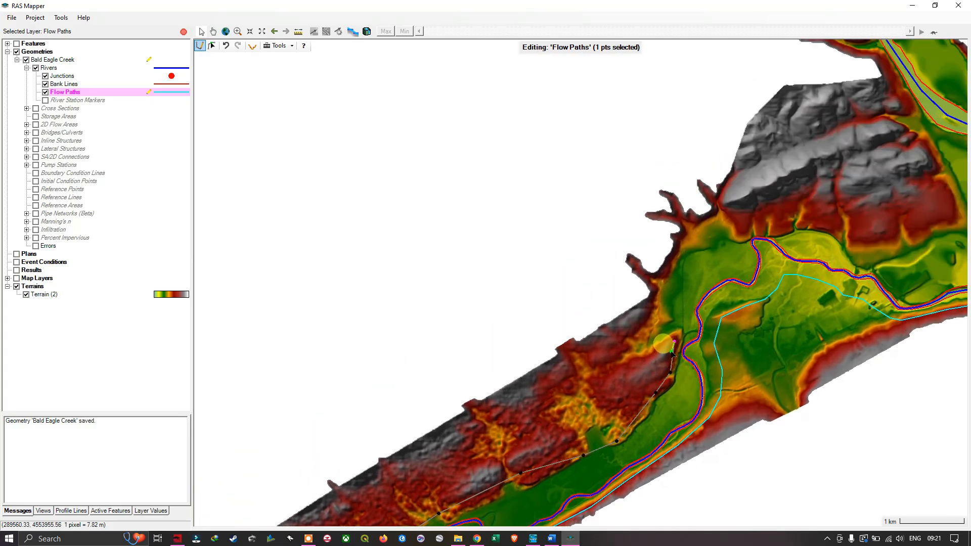
{"action": "left_click", "coordinate": [661, 309]}
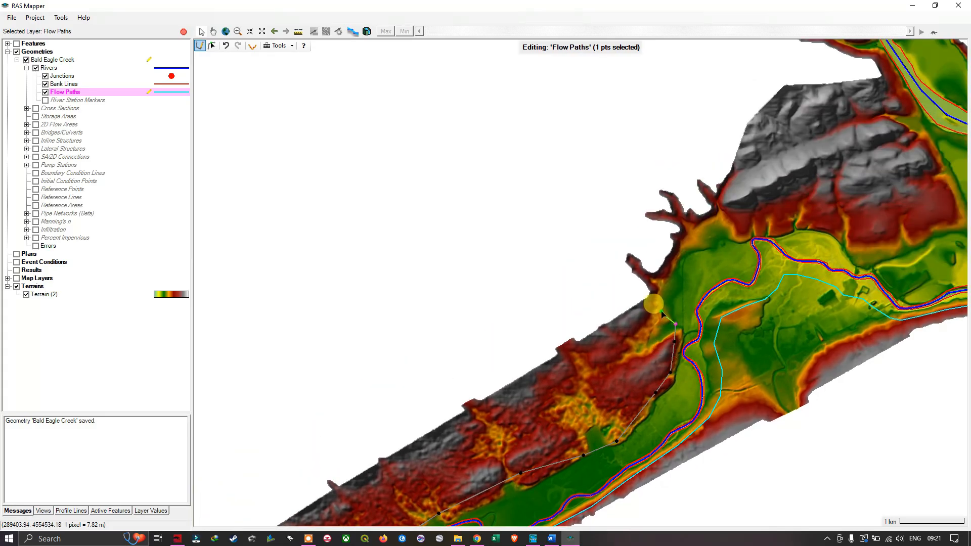
{"action": "left_click", "coordinate": [665, 286]}
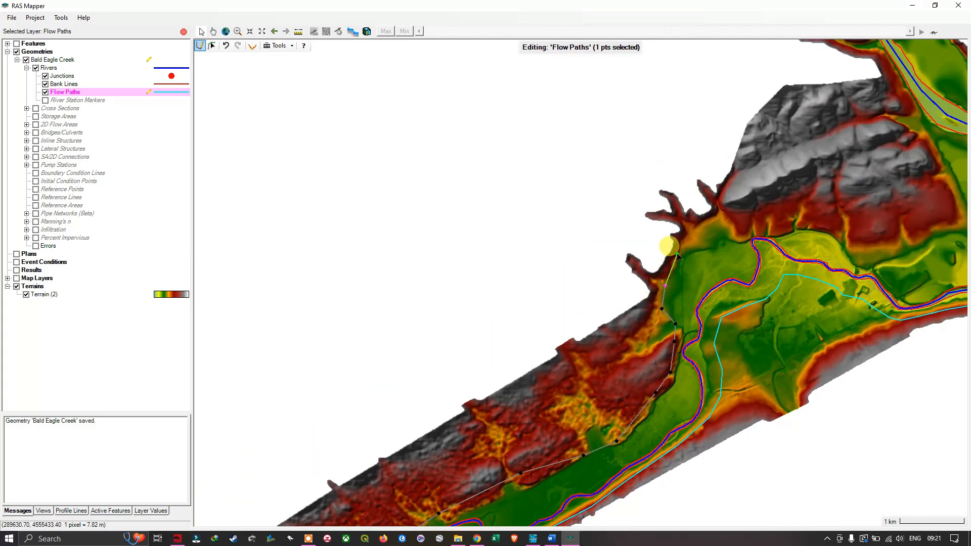
{"action": "left_click", "coordinate": [683, 255]}
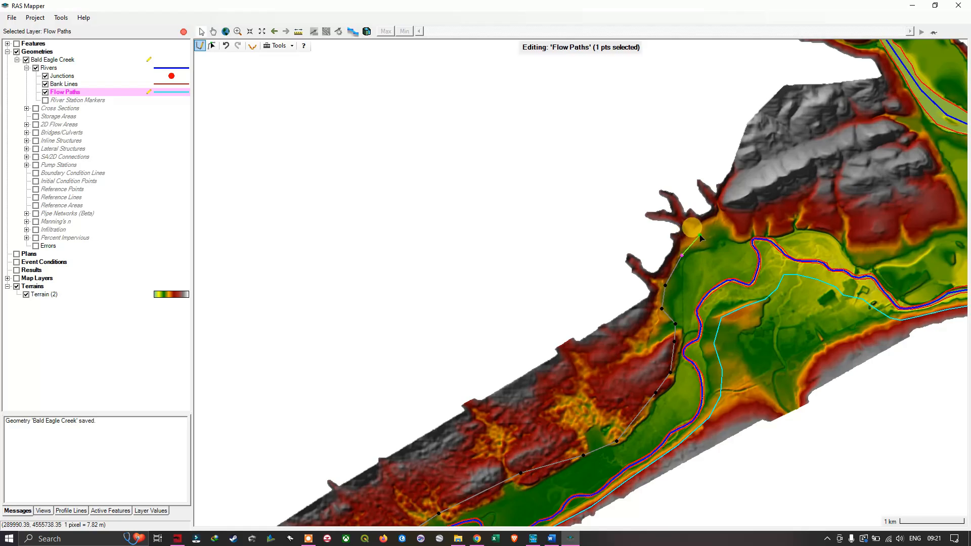
{"action": "left_click", "coordinate": [700, 235]}
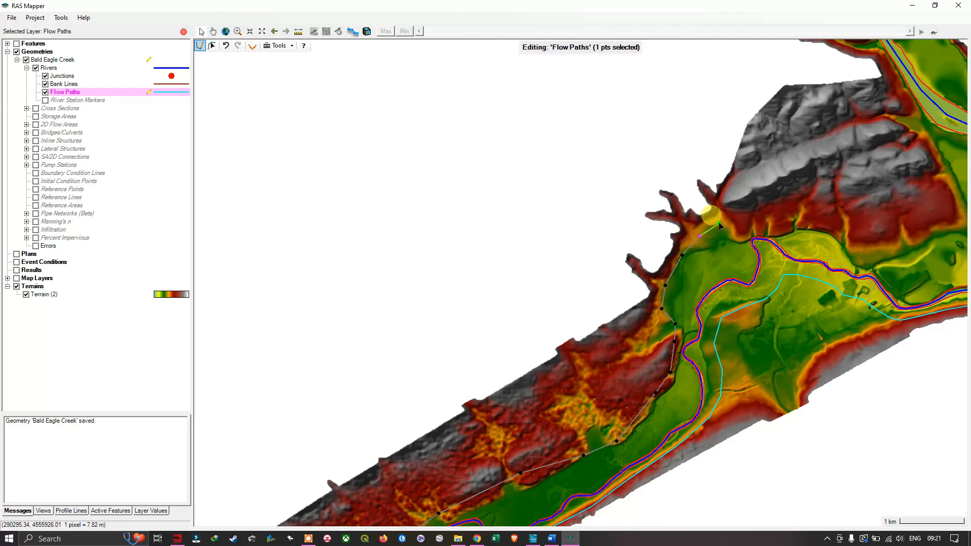
{"action": "left_click", "coordinate": [719, 223]}
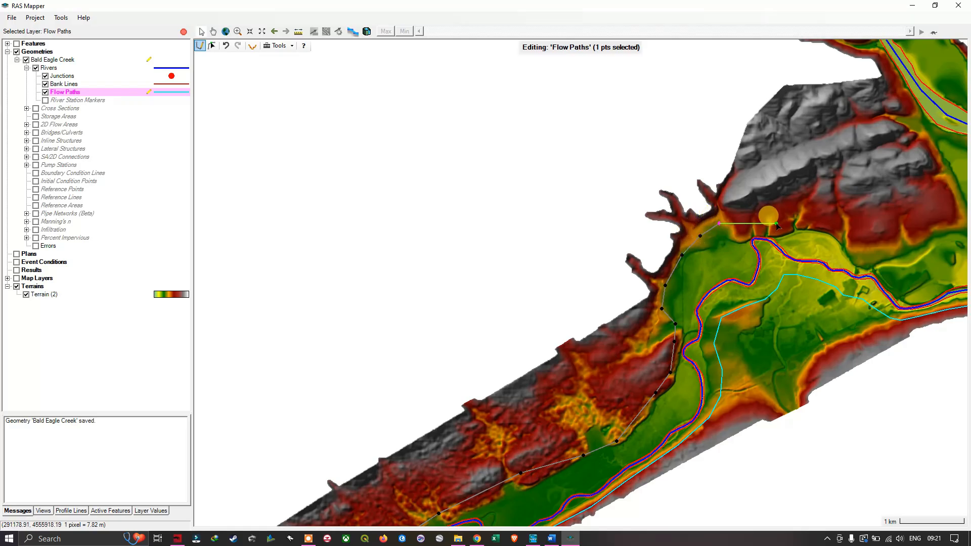
Step: Extend the northern flow path east along the large hill's southern slope, keeping it north of the river's bend
{"action": "scroll", "coordinate": [778, 226], "scroll_direction": "down", "scroll_amount": 2}
{"action": "left_click", "coordinate": [628, 331]}
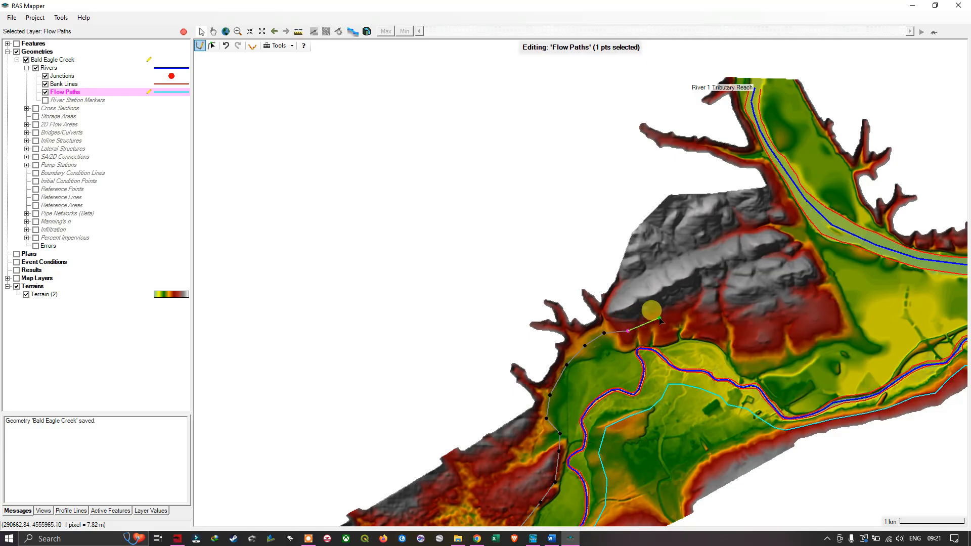
{"action": "left_click", "coordinate": [666, 326]}
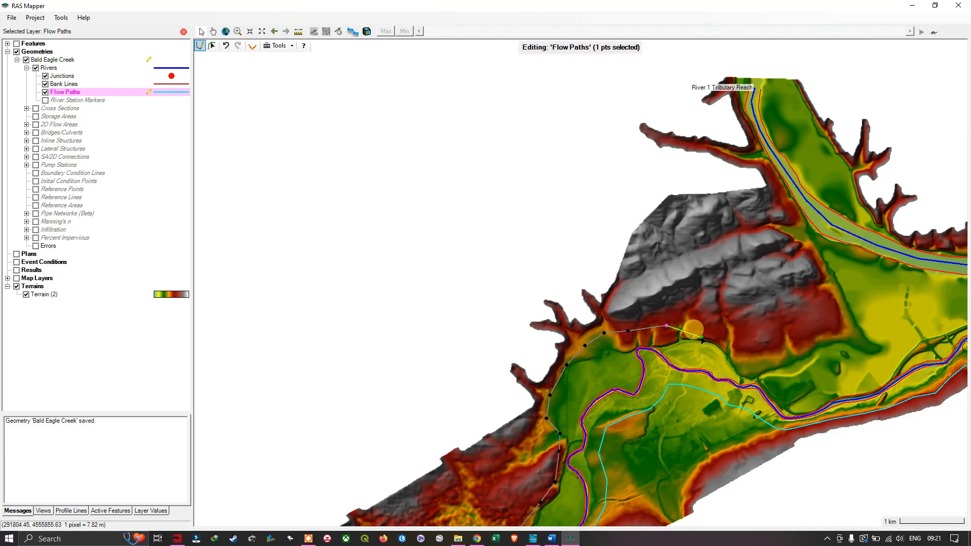
{"action": "left_click", "coordinate": [691, 340]}
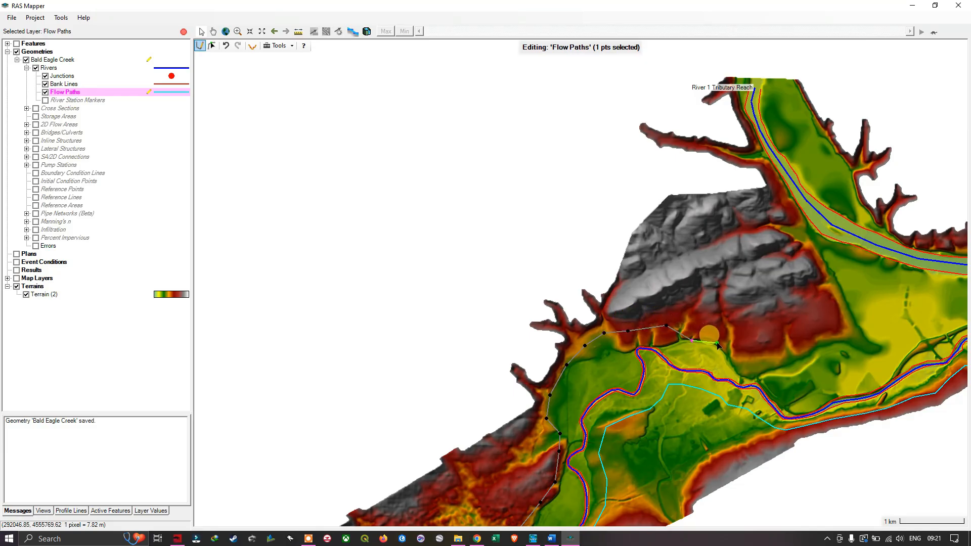
{"action": "left_click", "coordinate": [718, 345]}
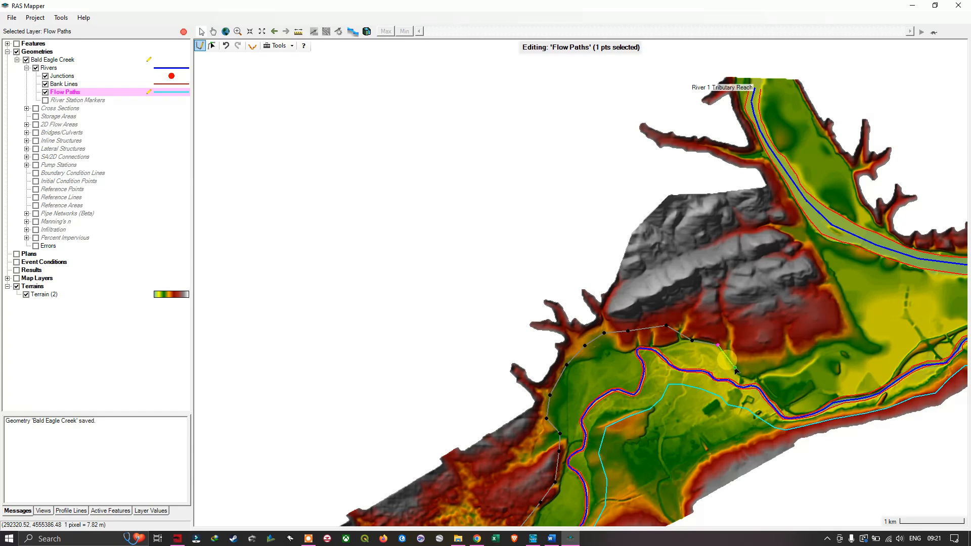
{"action": "left_click", "coordinate": [735, 368]}
{"action": "left_click", "coordinate": [750, 378]}
{"action": "key", "text": "ctrl+z"}
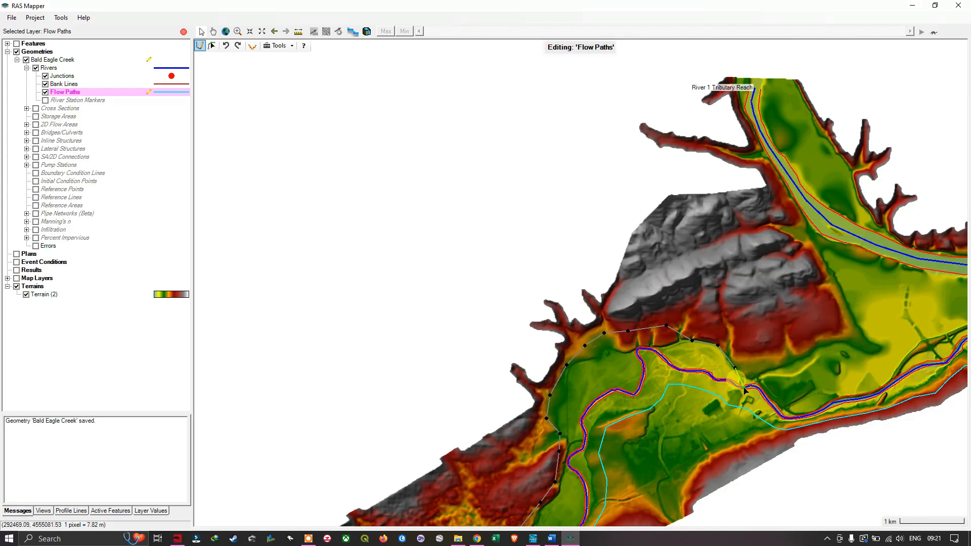
{"action": "key", "text": "ctrl+z"}
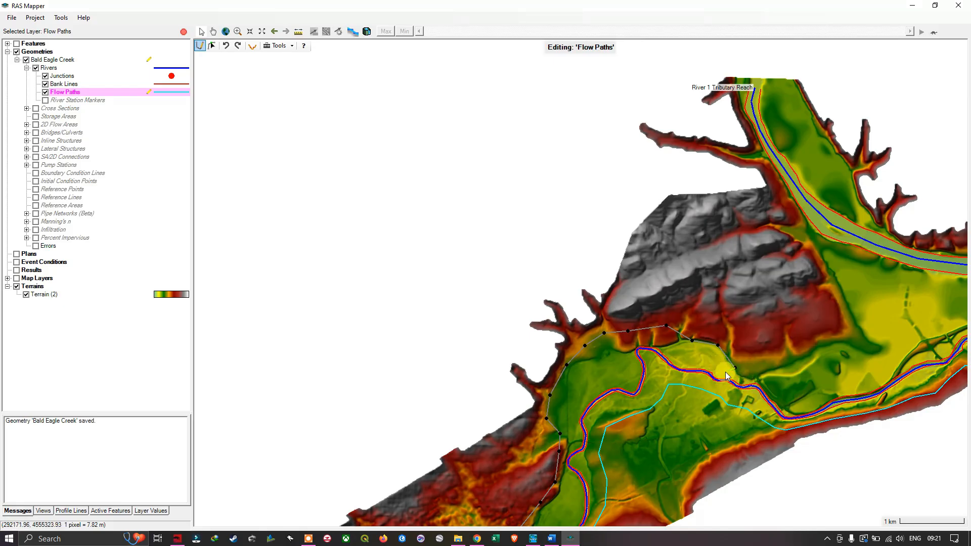
Step: Extend the northern flow path east along the southern foot of the large grey hill to its southeastern corner
{"action": "left_click", "coordinate": [738, 357]}
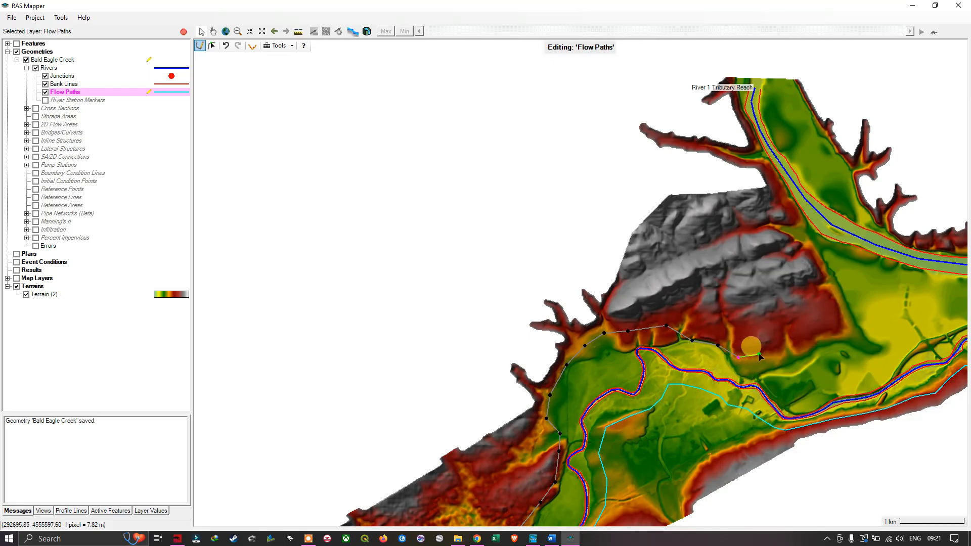
{"action": "left_click", "coordinate": [759, 355]}
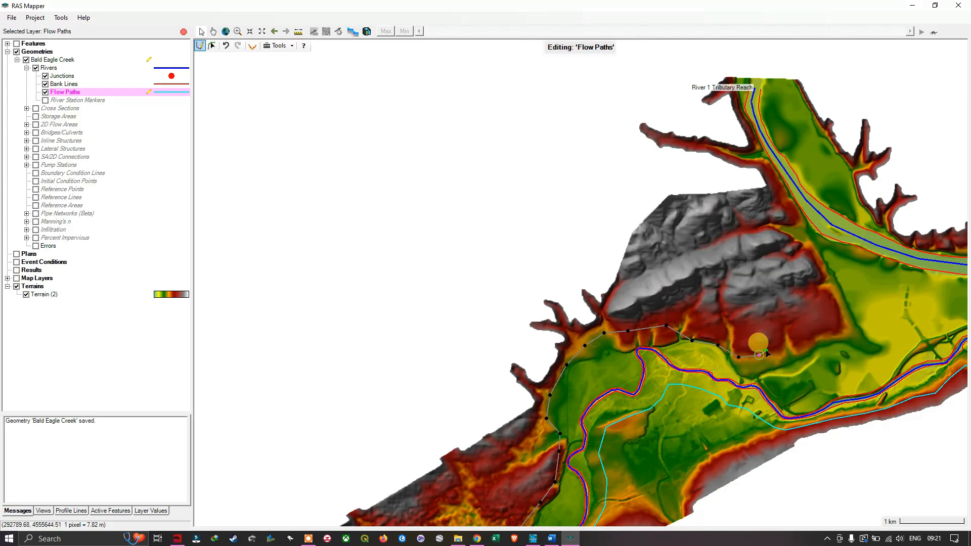
{"action": "left_click", "coordinate": [801, 356]}
{"action": "left_click", "coordinate": [817, 342]}
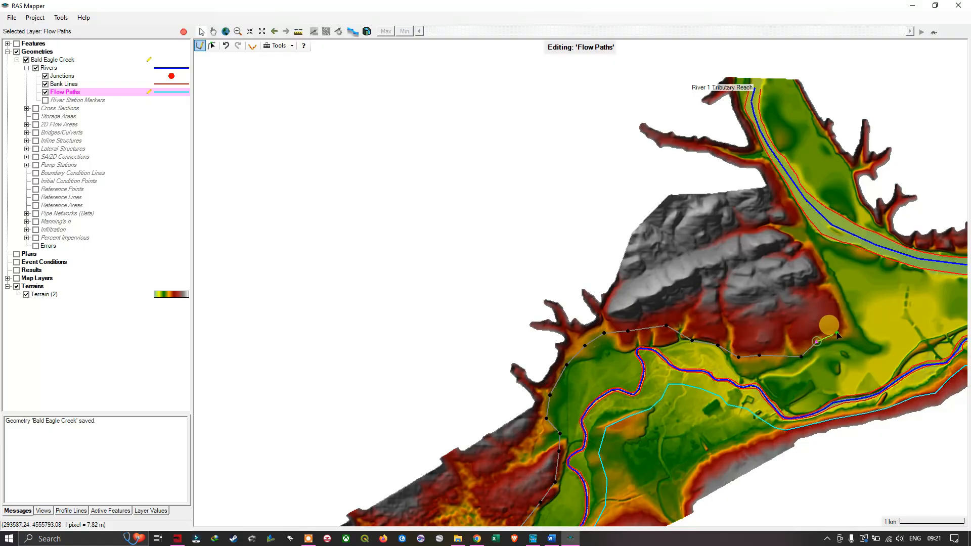
{"action": "left_click", "coordinate": [850, 337]}
Step: Carry the northern flow path east across the yellow floodplain between river and tributary, and end it just southwest of the junction
{"action": "left_click_drag", "start_coordinate": [869, 331], "coordinate": [579, 332]}
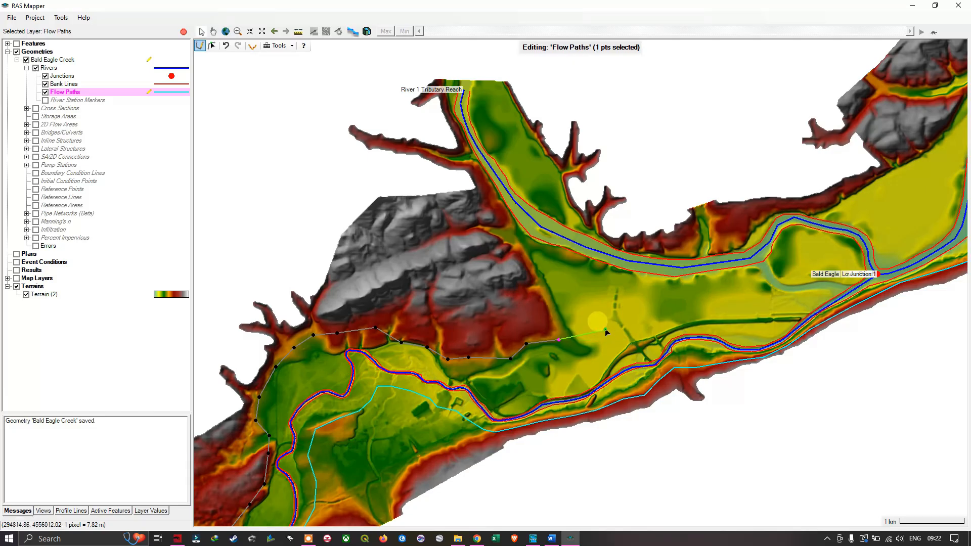
{"action": "left_click", "coordinate": [606, 329]}
{"action": "left_click", "coordinate": [642, 317]}
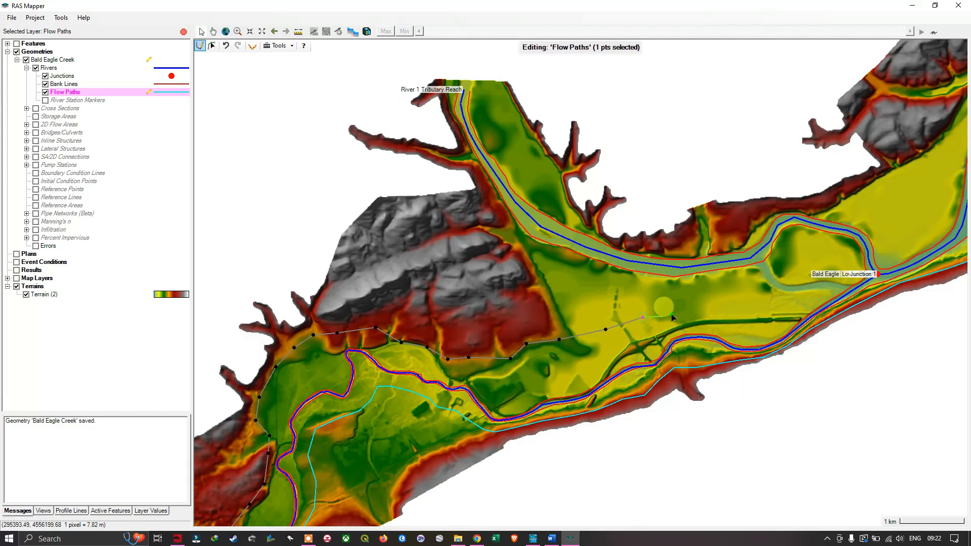
{"action": "left_click", "coordinate": [720, 309]}
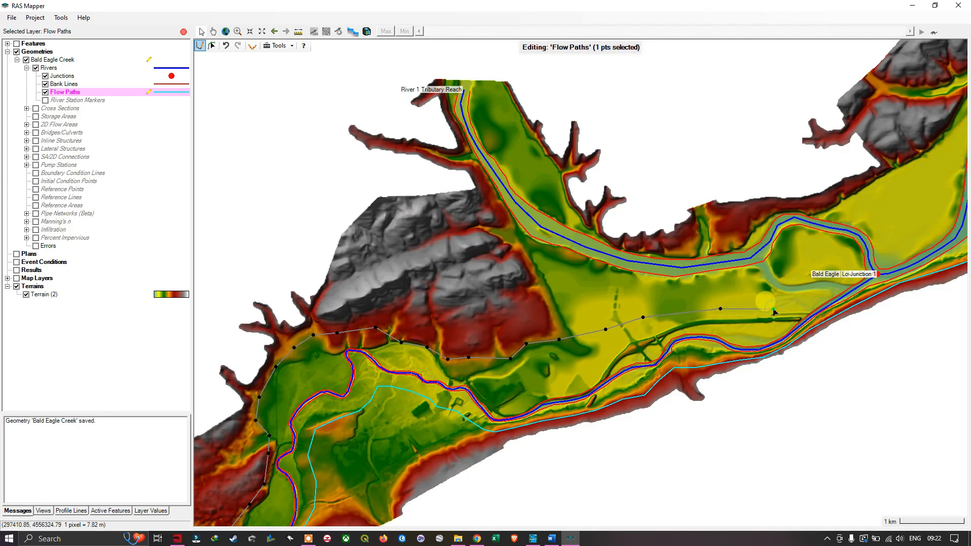
{"action": "left_click", "coordinate": [810, 300]}
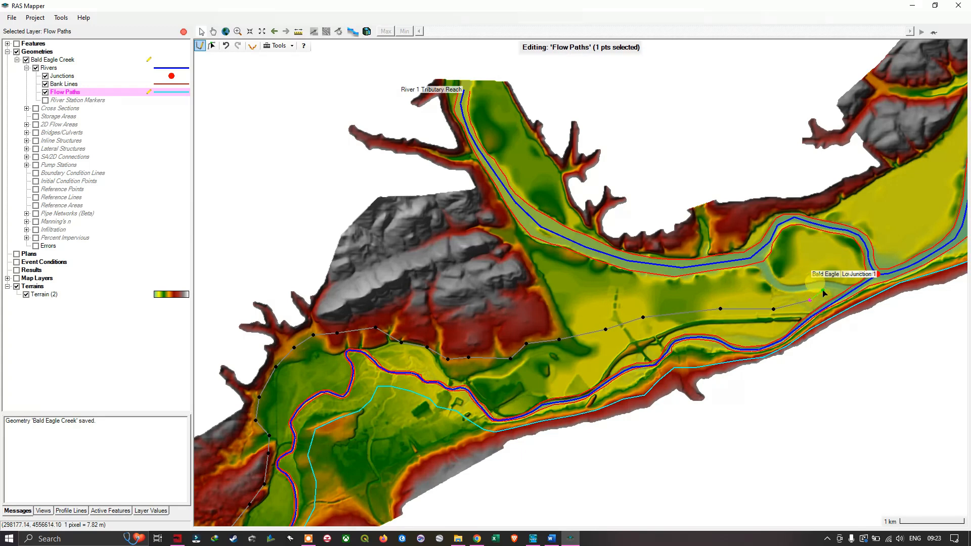
{"action": "left_click", "coordinate": [824, 293]}
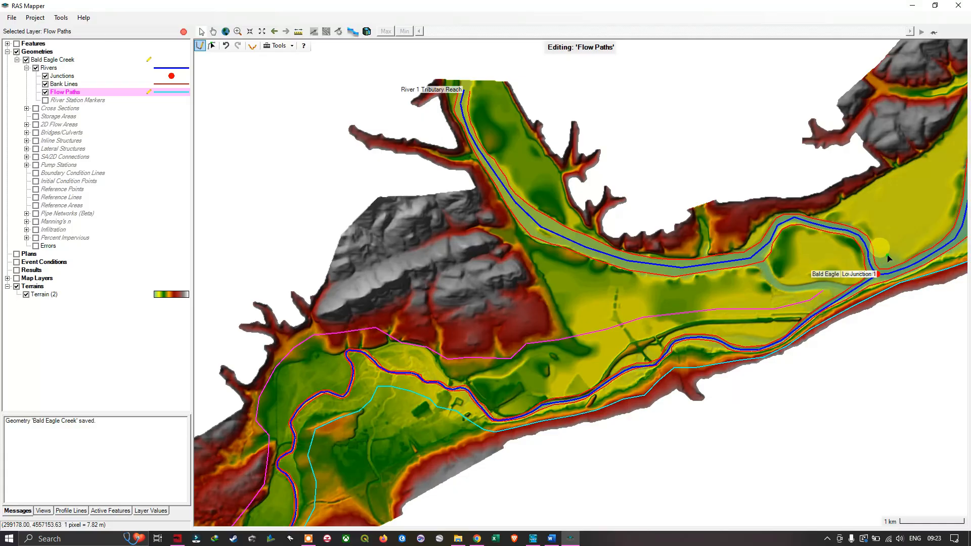
Step: Stop editing the Flow Paths layer and save the edits to the Bald Eagle Creek geometry
{"action": "left_click_drag", "start_coordinate": [921, 195], "coordinate": [705, 273]}
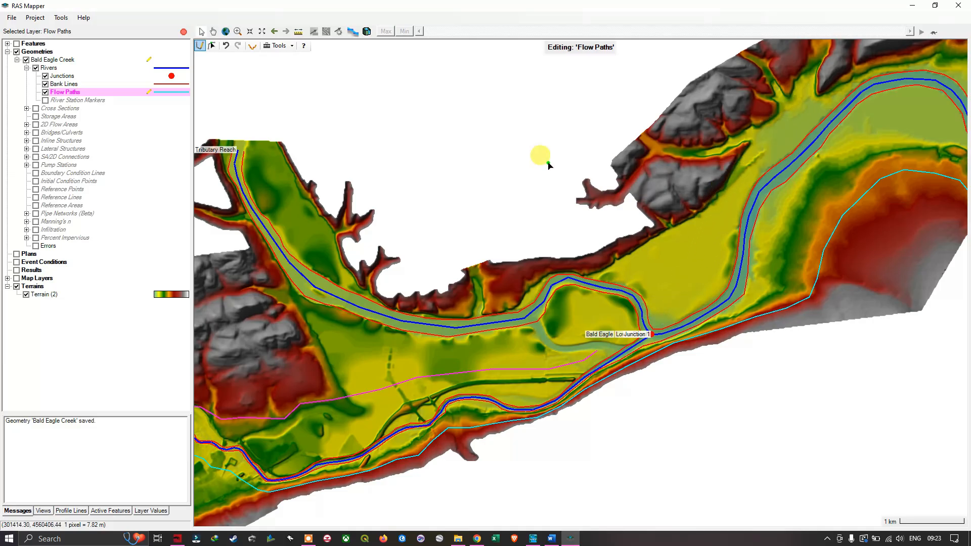
{"action": "right_click", "coordinate": [70, 94]}
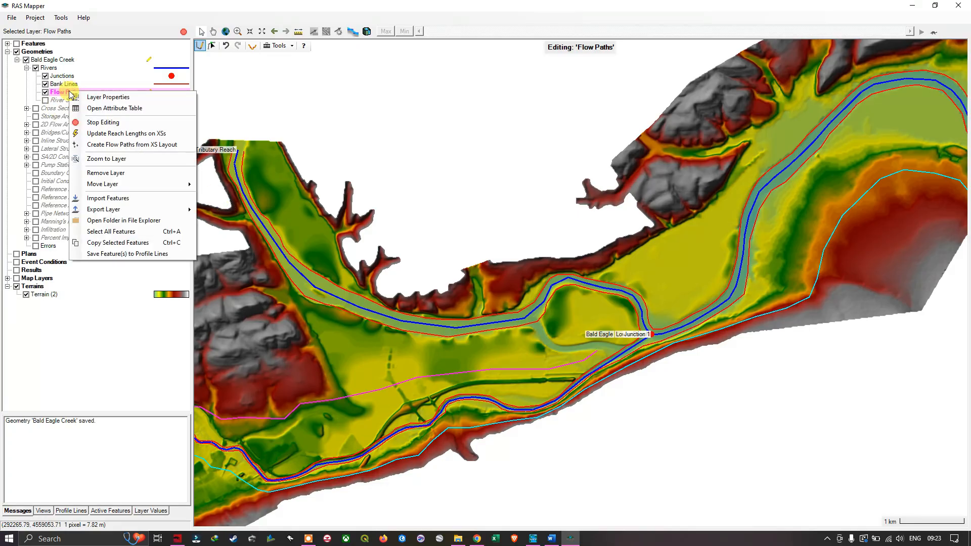
{"action": "left_click", "coordinate": [104, 123]}
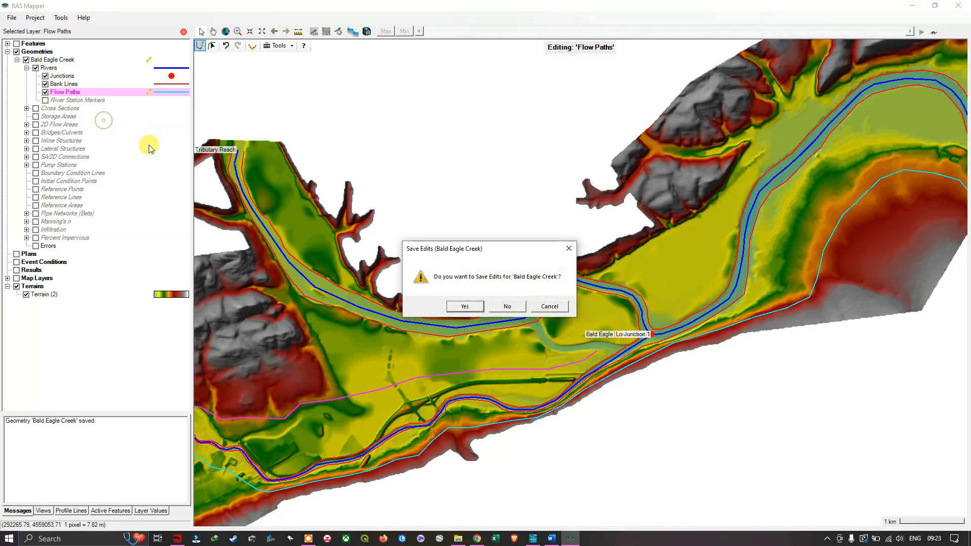
{"action": "left_click", "coordinate": [474, 307]}
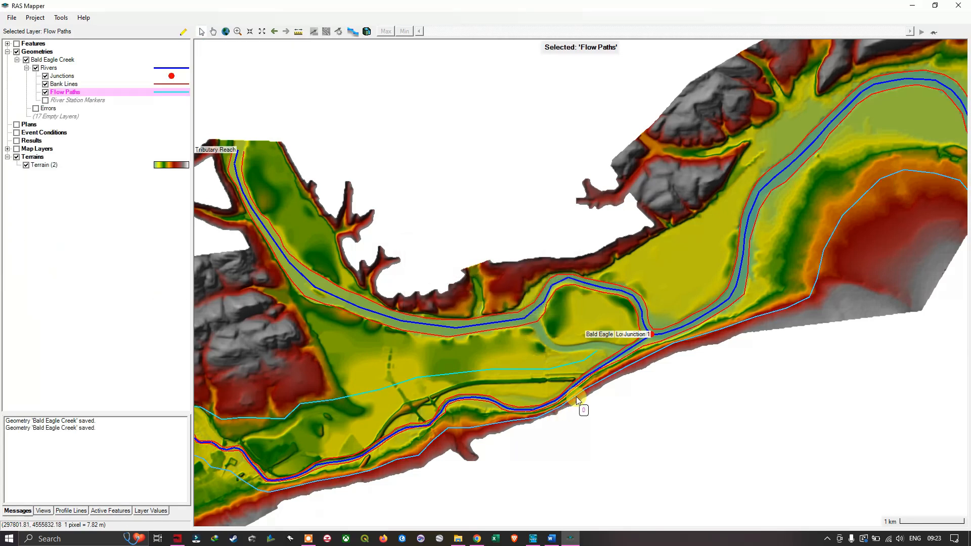
Step: Reopen the Flow Paths layer for editing and start a flow path northeast of the junction, tracing the foot of the northwestern hills
{"action": "left_click_drag", "start_coordinate": [672, 389], "coordinate": [470, 462]}
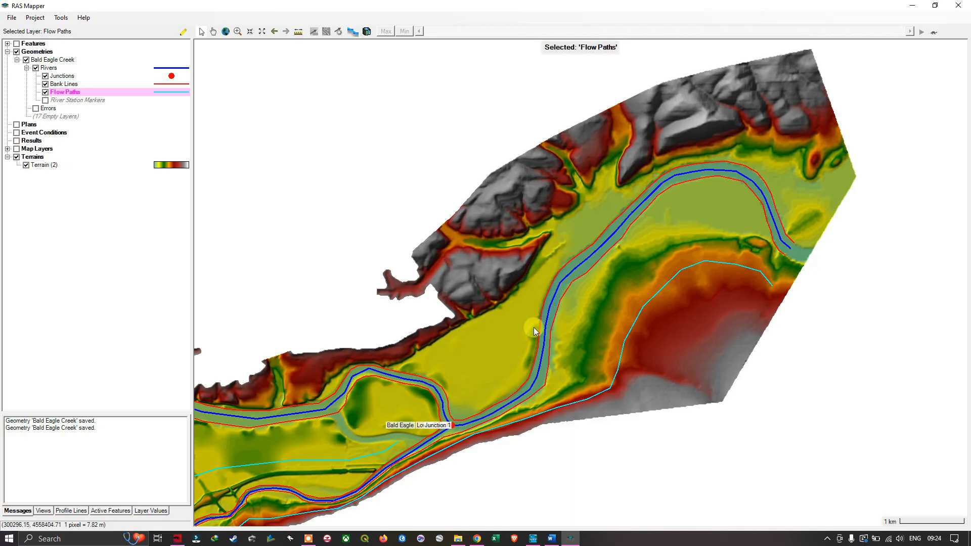
{"action": "right_click", "coordinate": [61, 94]}
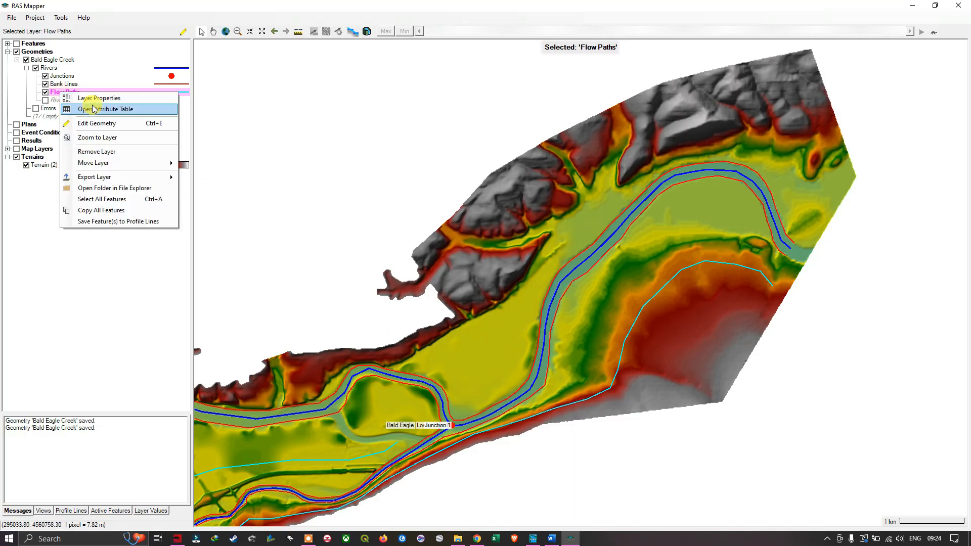
{"action": "left_click", "coordinate": [110, 126]}
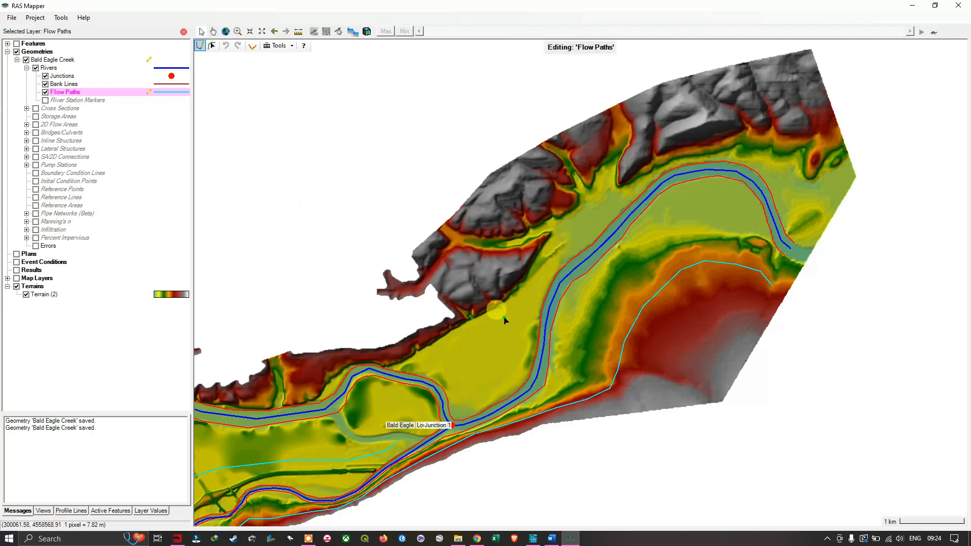
{"action": "left_click", "coordinate": [480, 320]}
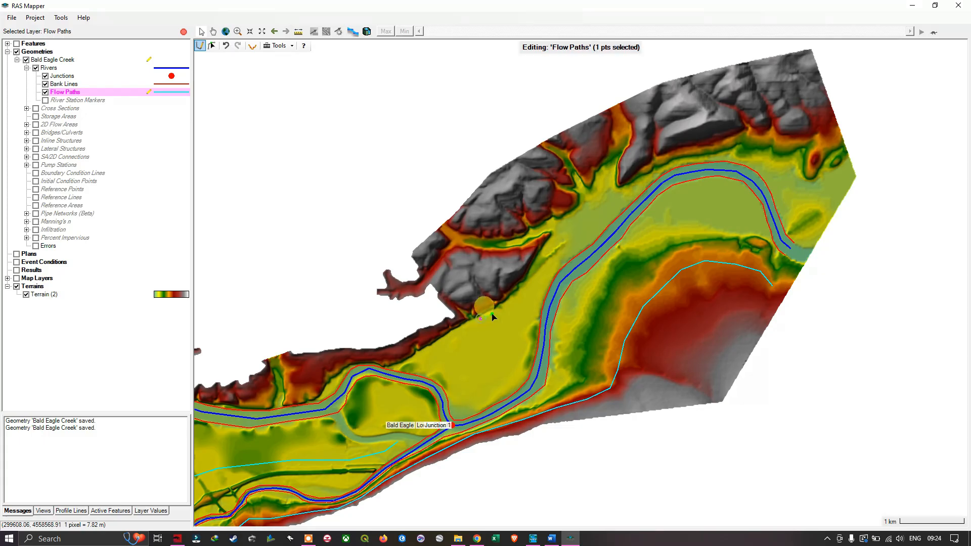
{"action": "left_click", "coordinate": [520, 287]}
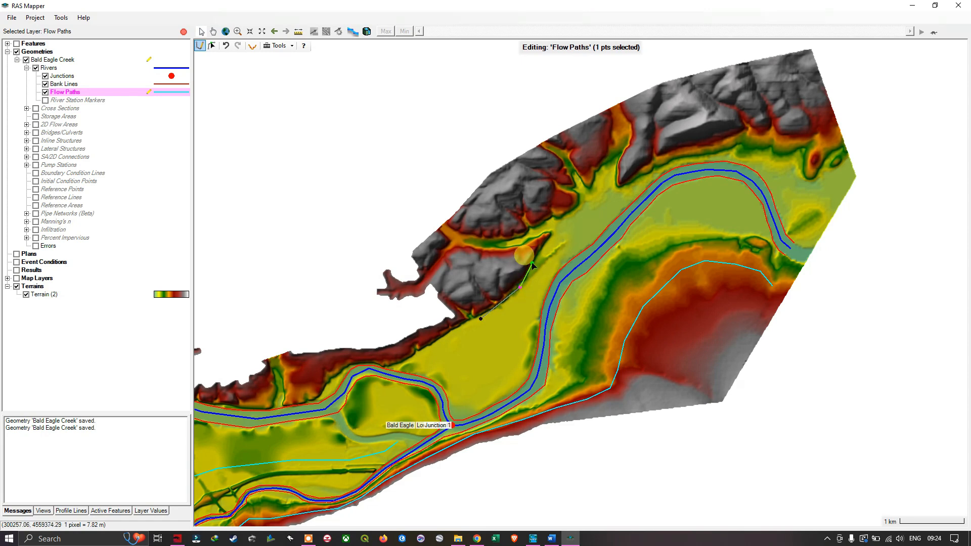
{"action": "left_click", "coordinate": [533, 262]}
{"action": "left_click", "coordinate": [543, 240]}
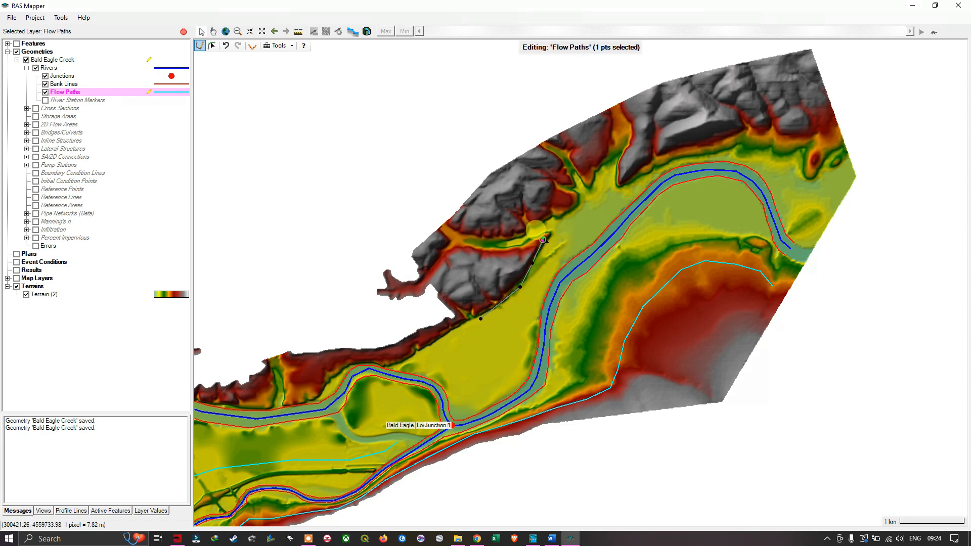
{"action": "left_click", "coordinate": [562, 212]}
{"action": "left_click", "coordinate": [585, 187]}
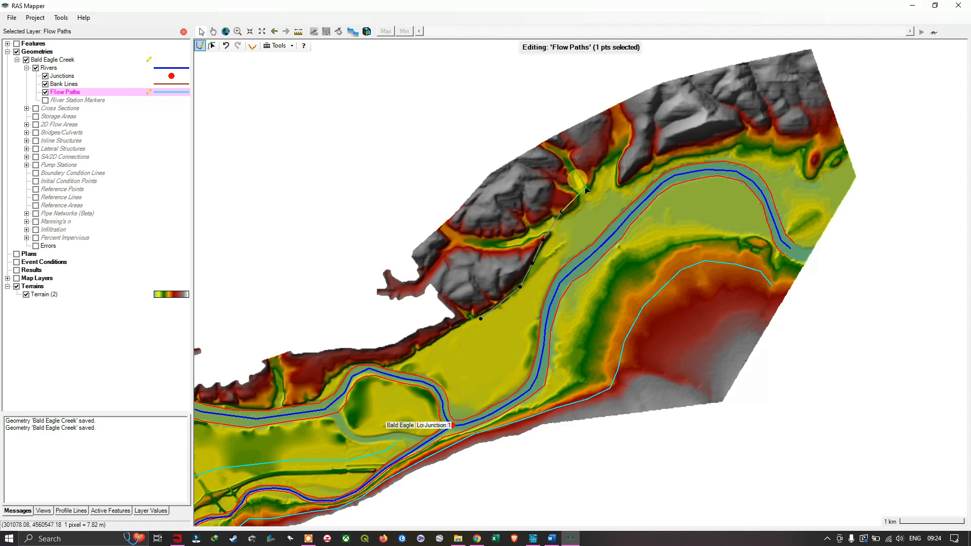
Step: Continue the Lower Reach's northern flow path east along the grey hills around the river bend, ending it near the terrain's eastern edge
{"action": "left_click", "coordinate": [626, 163]}
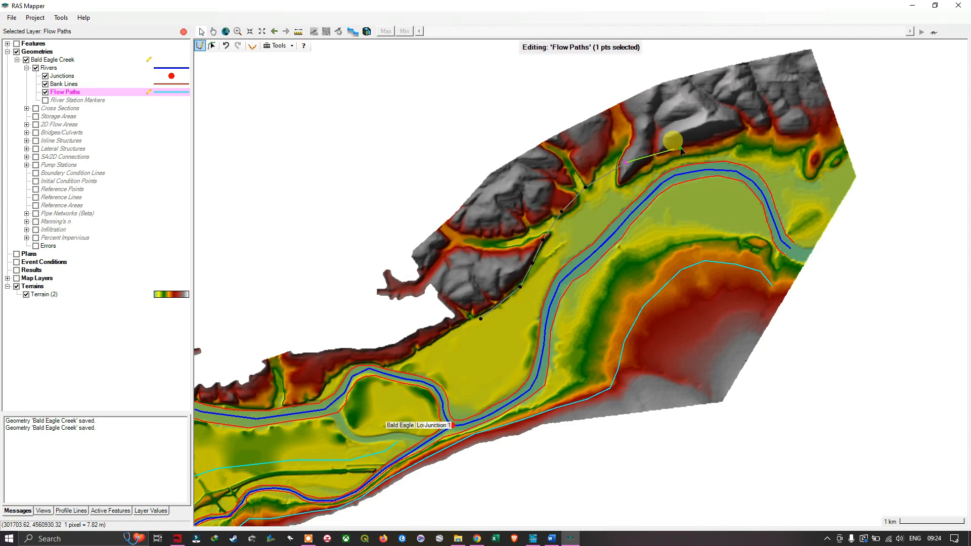
{"action": "left_click", "coordinate": [768, 137]}
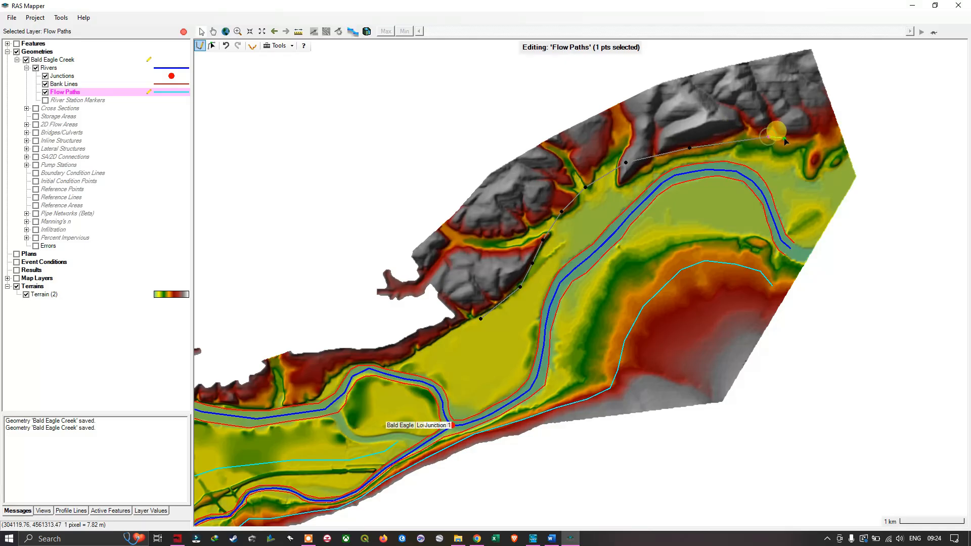
{"action": "left_click", "coordinate": [814, 157]}
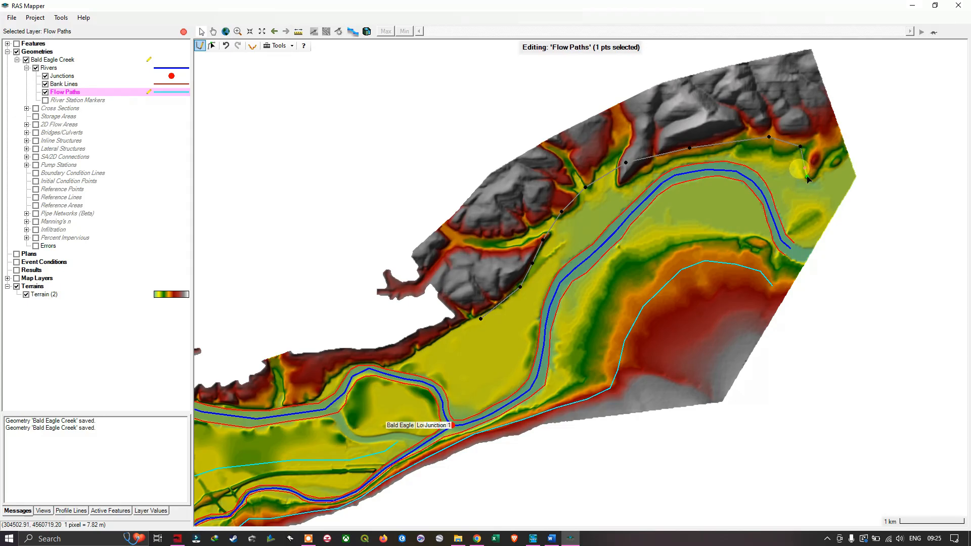
{"action": "left_click", "coordinate": [805, 168]}
{"action": "double_click", "coordinate": [820, 186]}
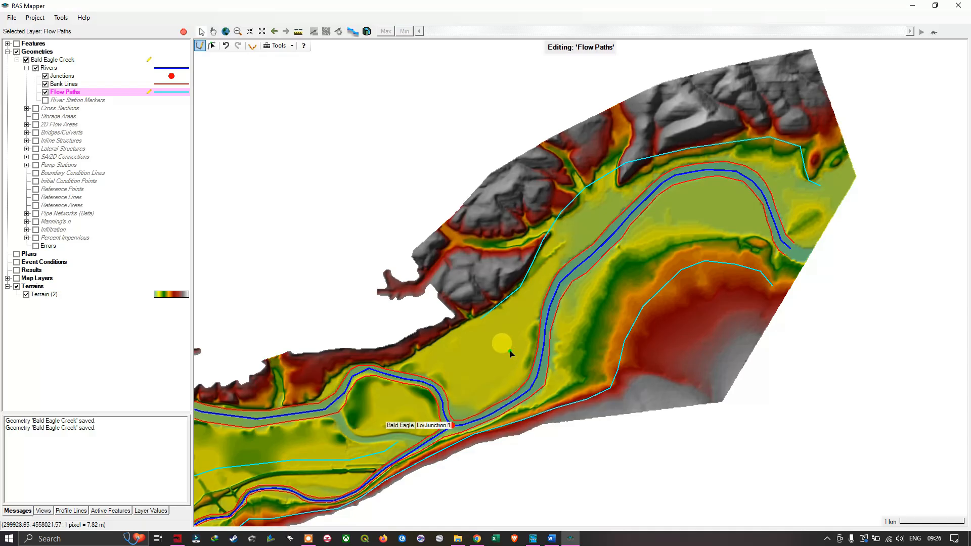
Step: Start a flow path at the northeastern corner of the Tributary Reach's valley and trace it southeast along the valley's eastern edge
{"action": "left_click_drag", "start_coordinate": [505, 356], "coordinate": [728, 275]}
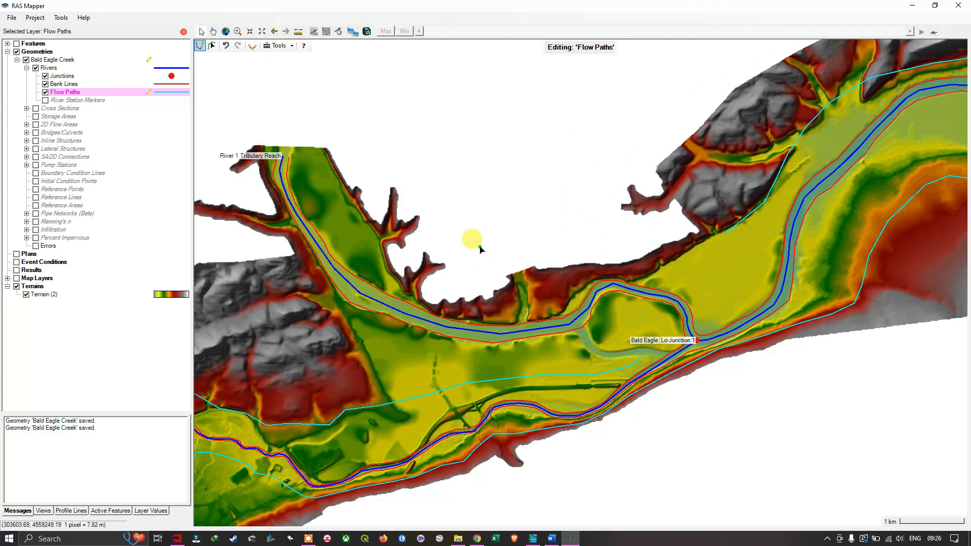
{"action": "left_click_drag", "start_coordinate": [473, 243], "coordinate": [590, 297]}
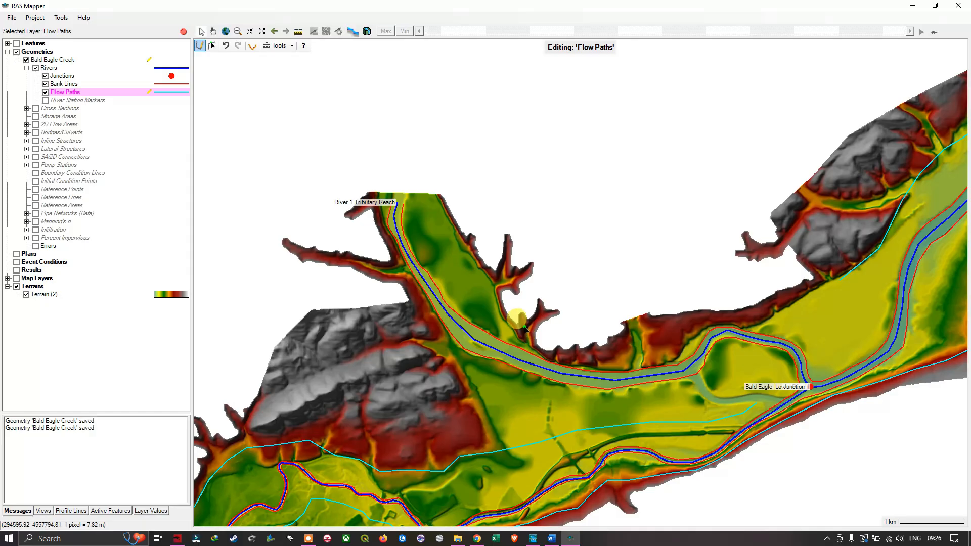
{"action": "left_click_drag", "start_coordinate": [524, 335], "coordinate": [480, 344]}
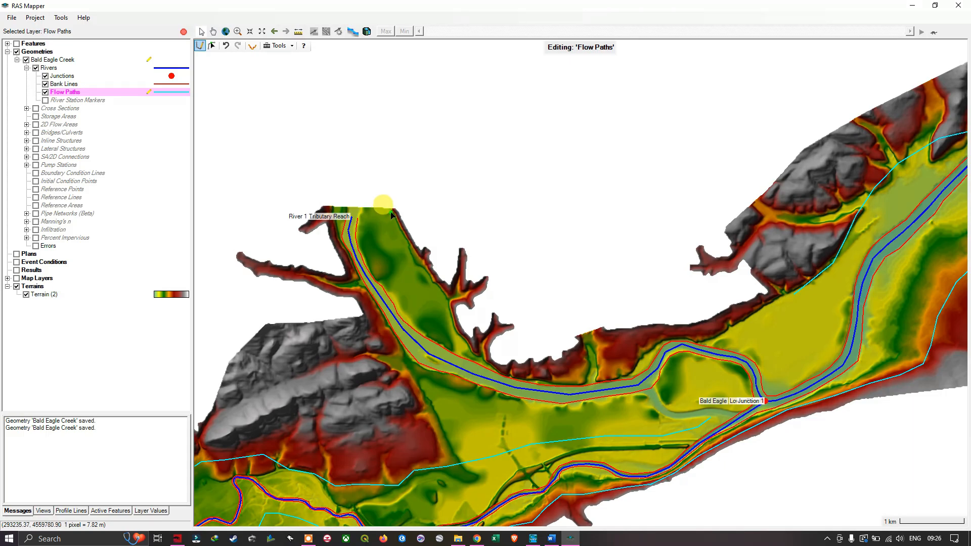
{"action": "scroll", "coordinate": [393, 215], "scroll_direction": "up", "scroll_amount": 1}
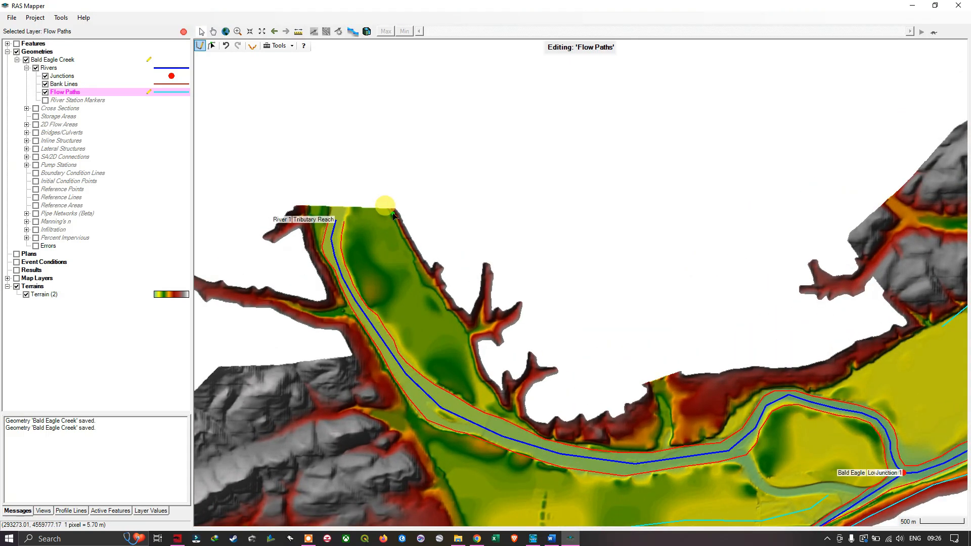
{"action": "left_click", "coordinate": [390, 215]}
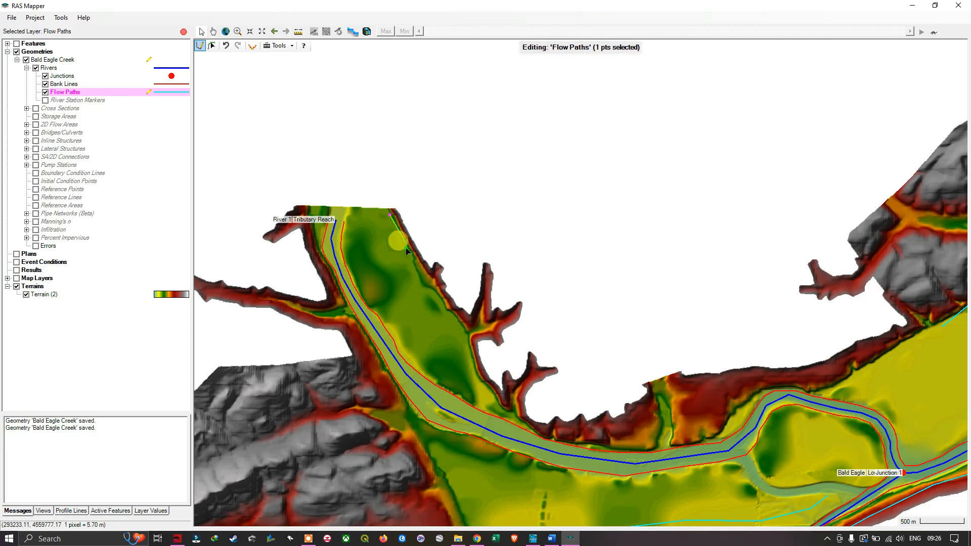
{"action": "left_click", "coordinate": [409, 253]}
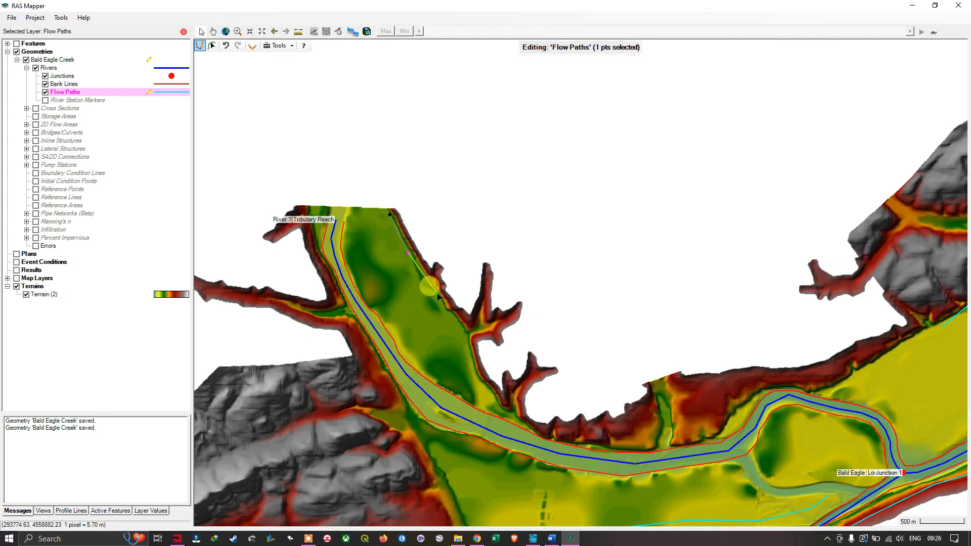
{"action": "left_click", "coordinate": [438, 294]}
{"action": "left_click", "coordinate": [453, 314]}
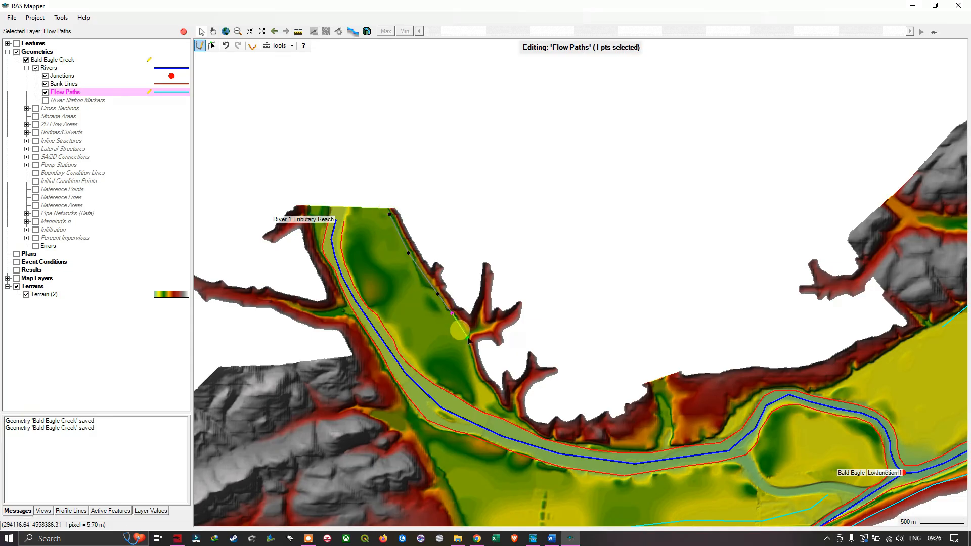
Step: Continue the Tributary Reach's eastern flow path southeast down the valley edge to the red hills where the river turns east
{"action": "left_click", "coordinate": [468, 338]}
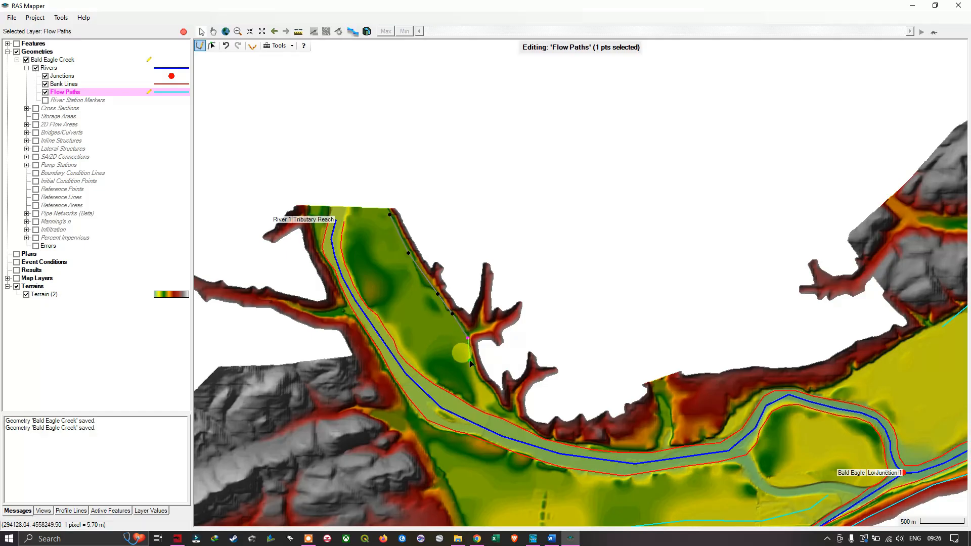
{"action": "left_click", "coordinate": [474, 365]}
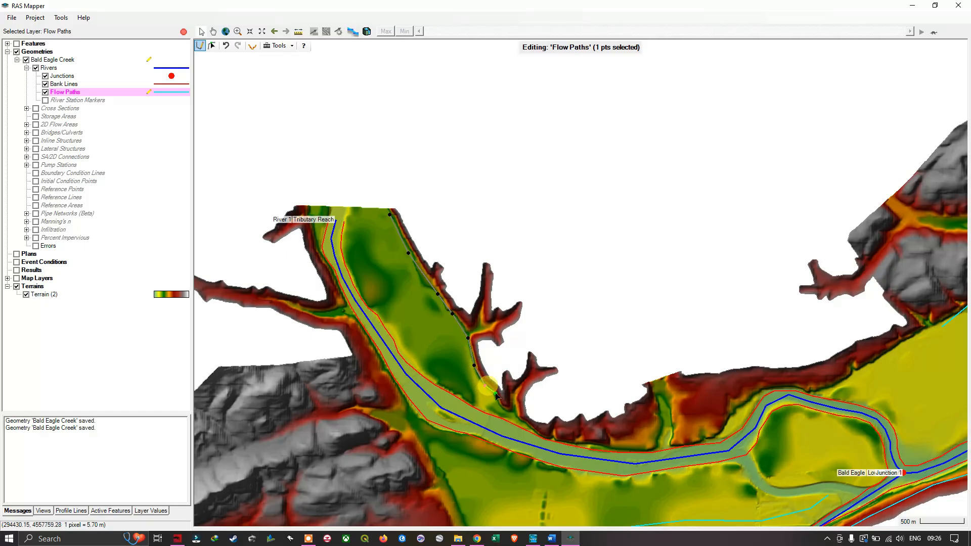
{"action": "left_click", "coordinate": [493, 392]}
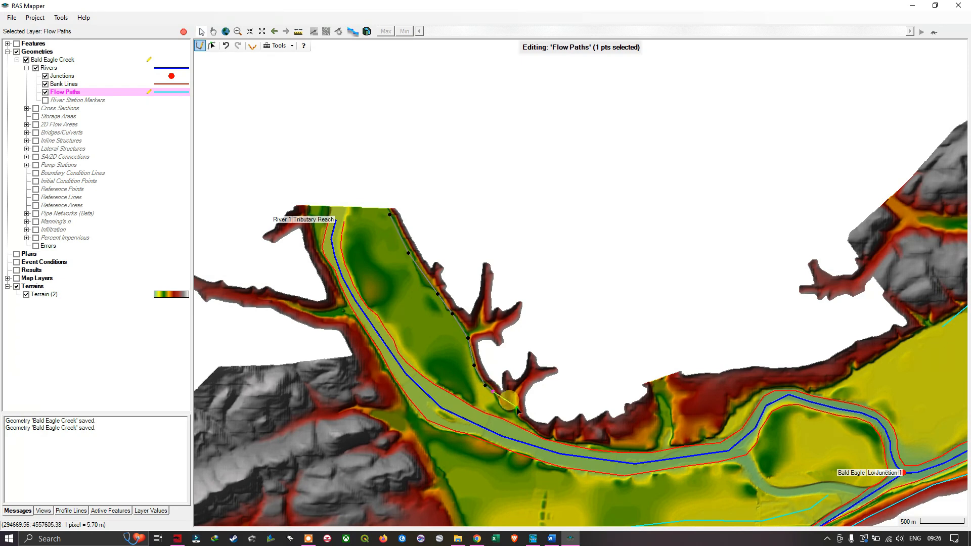
{"action": "left_click", "coordinate": [513, 411]}
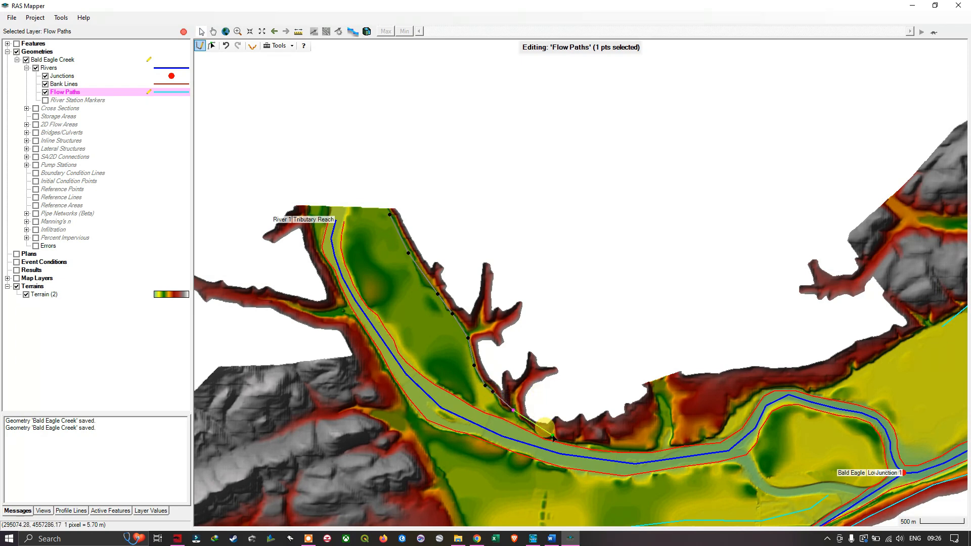
{"action": "scroll", "coordinate": [537, 421], "scroll_direction": "up", "scroll_amount": 2}
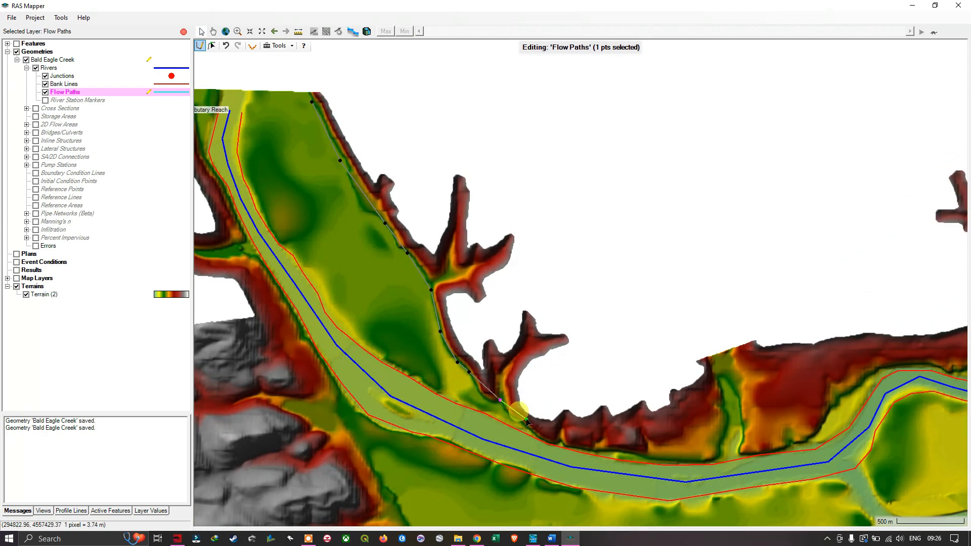
{"action": "left_click", "coordinate": [527, 420]}
{"action": "left_click", "coordinate": [563, 440]}
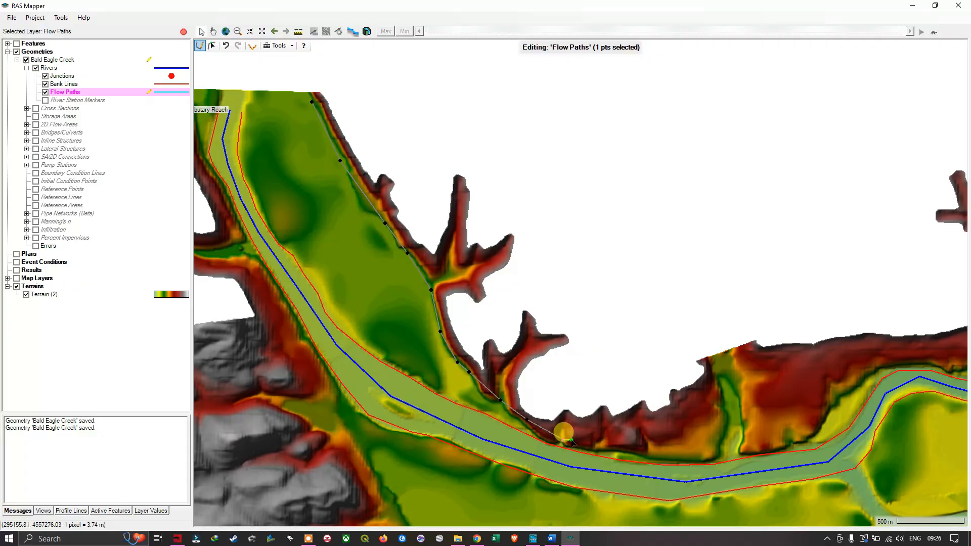
{"action": "double_click", "coordinate": [571, 439]}
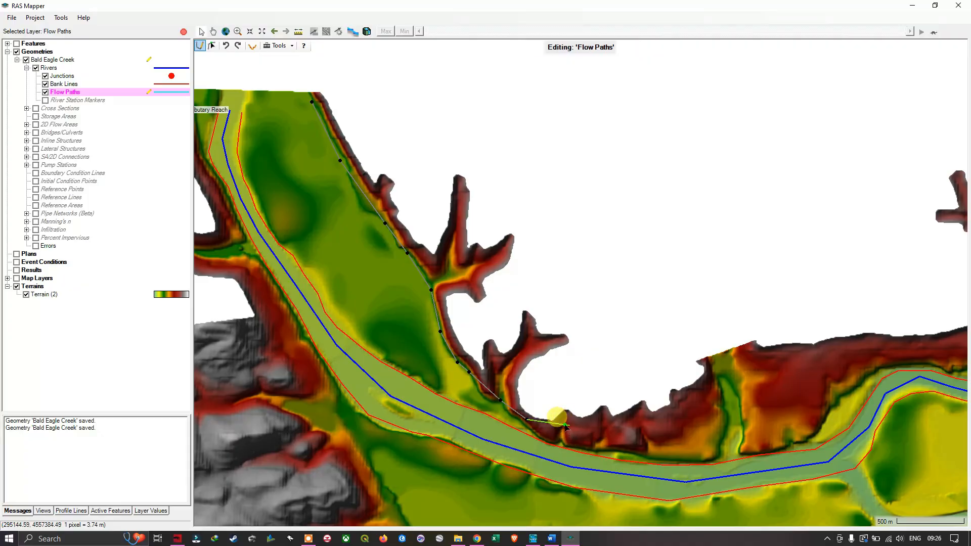
{"action": "left_click", "coordinate": [548, 432]}
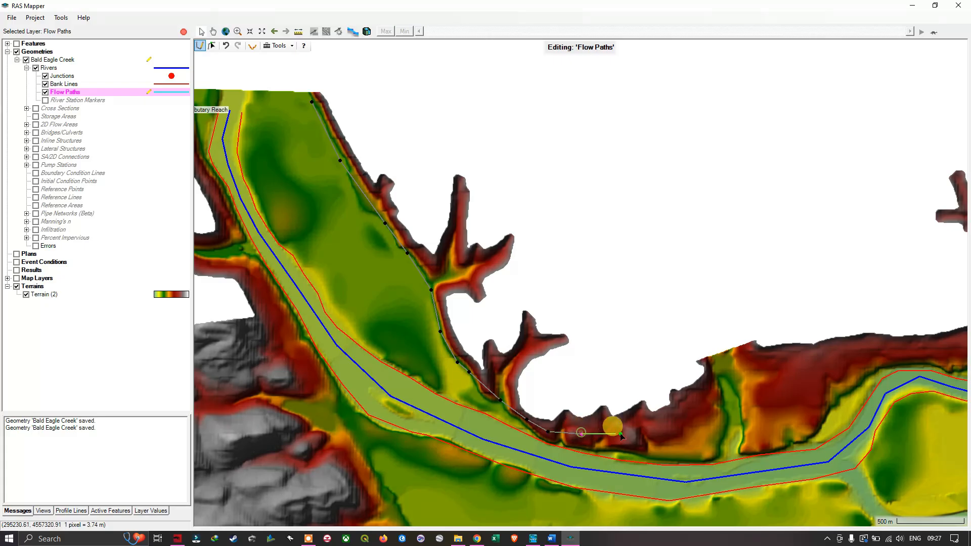
Step: Extend the flow path east across the red hills north of the river, passing above the top of the river bend
{"action": "left_click", "coordinate": [581, 434]}
{"action": "left_click", "coordinate": [667, 435]}
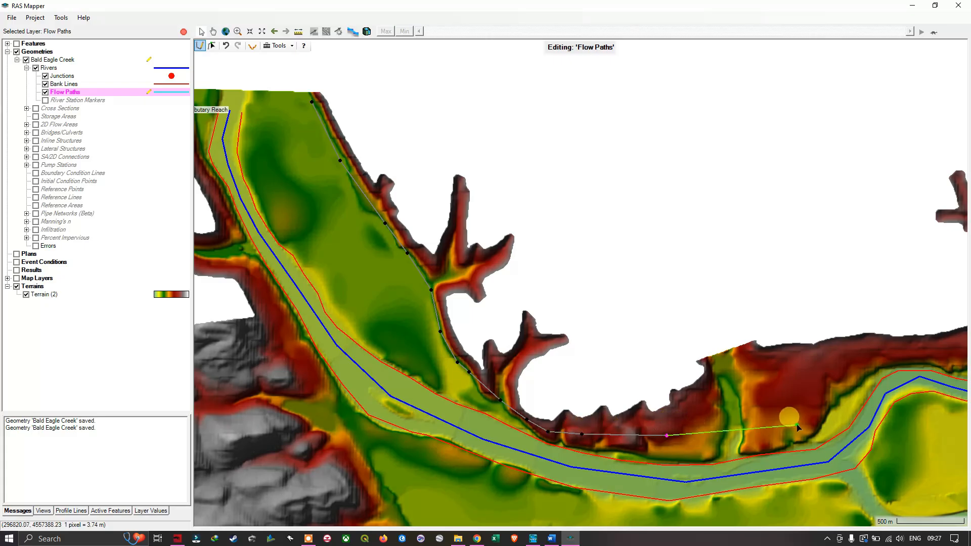
{"action": "left_click", "coordinate": [735, 433]}
{"action": "left_click", "coordinate": [810, 410]}
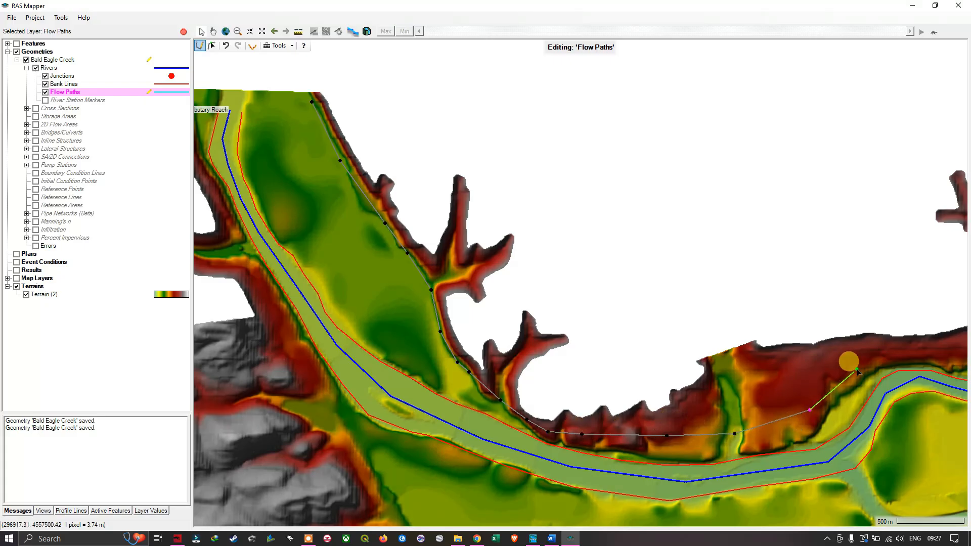
{"action": "double_click", "coordinate": [864, 363]}
{"action": "left_click_drag", "start_coordinate": [885, 357], "coordinate": [611, 354]}
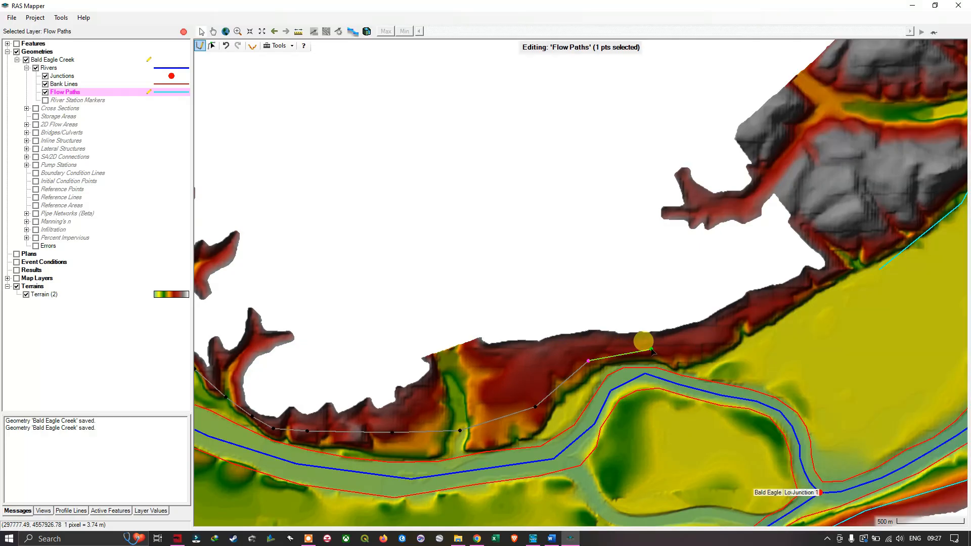
{"action": "left_click", "coordinate": [677, 359]}
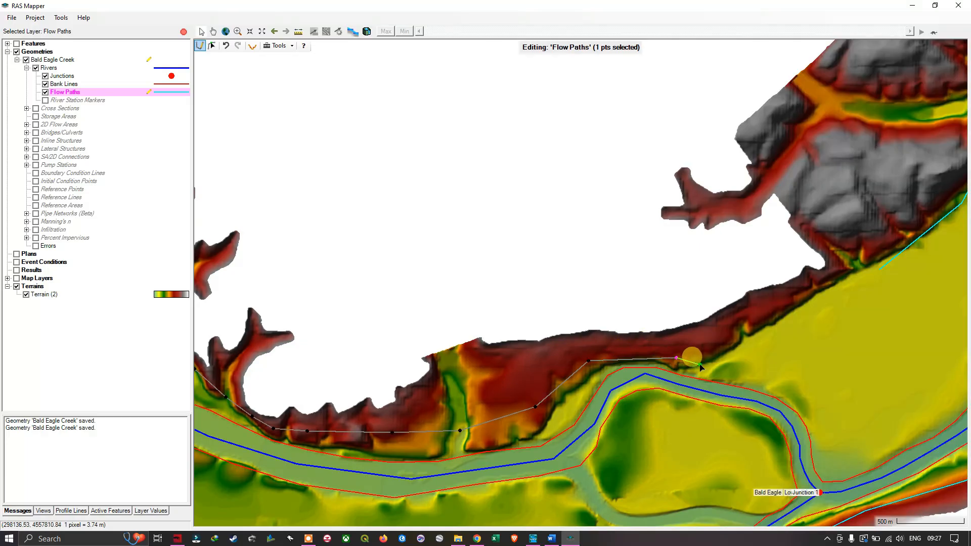
{"action": "left_click", "coordinate": [700, 365]}
{"action": "left_click", "coordinate": [740, 372]}
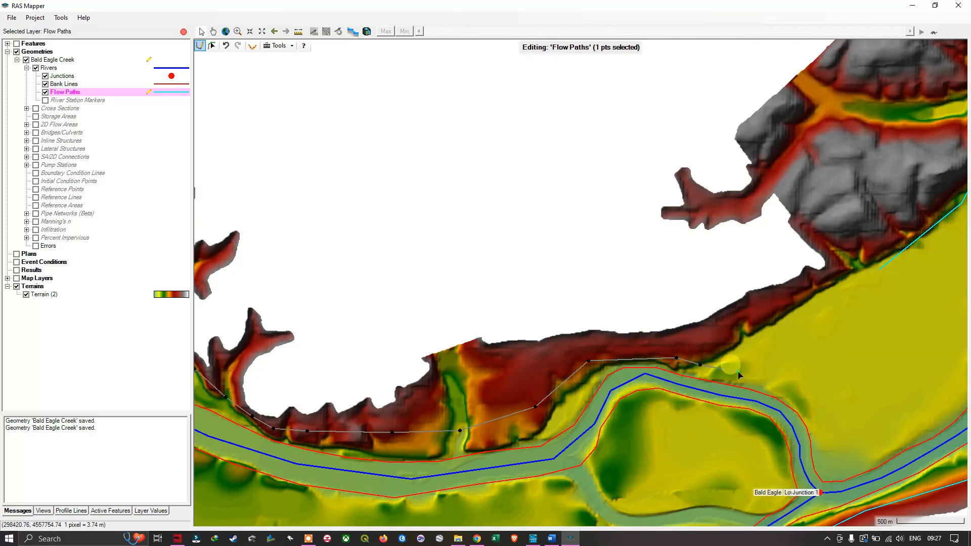
{"action": "left_click", "coordinate": [775, 388]}
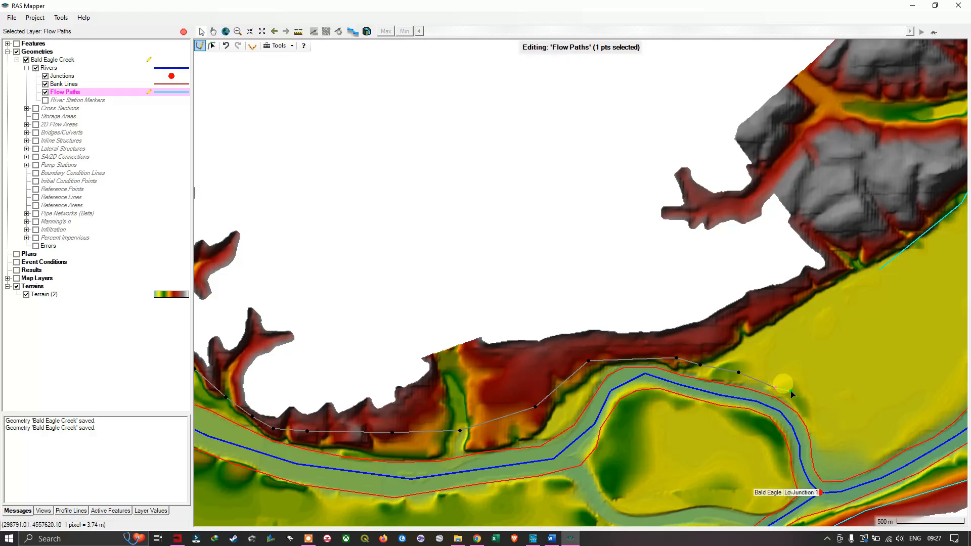
{"action": "double_click", "coordinate": [795, 370]}
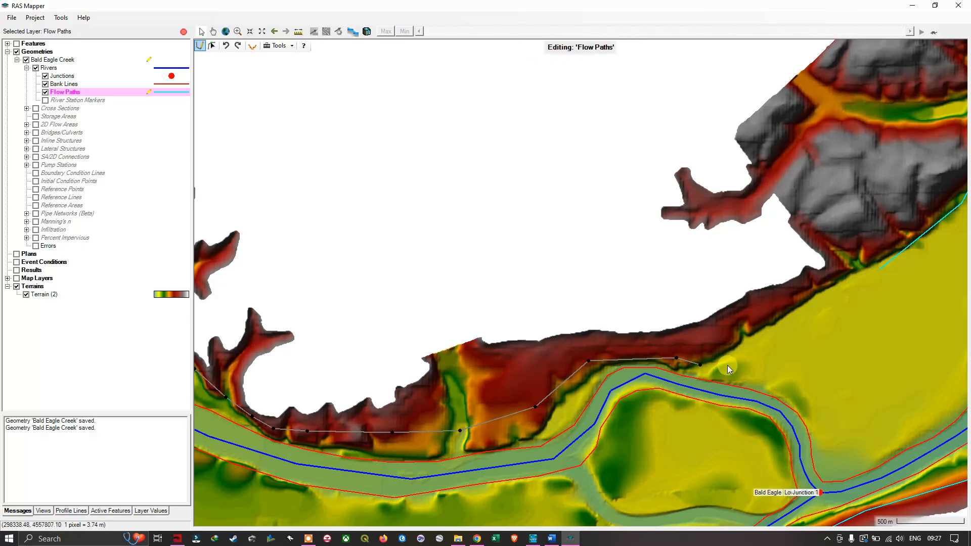
{"action": "key", "text": "ctrl+z"}
Step: Trace the flow path northeast along the foot of the red hills, ending it beside the start of the Lower Reach's northern flow path
{"action": "left_click", "coordinate": [707, 362]}
{"action": "left_click", "coordinate": [743, 342]}
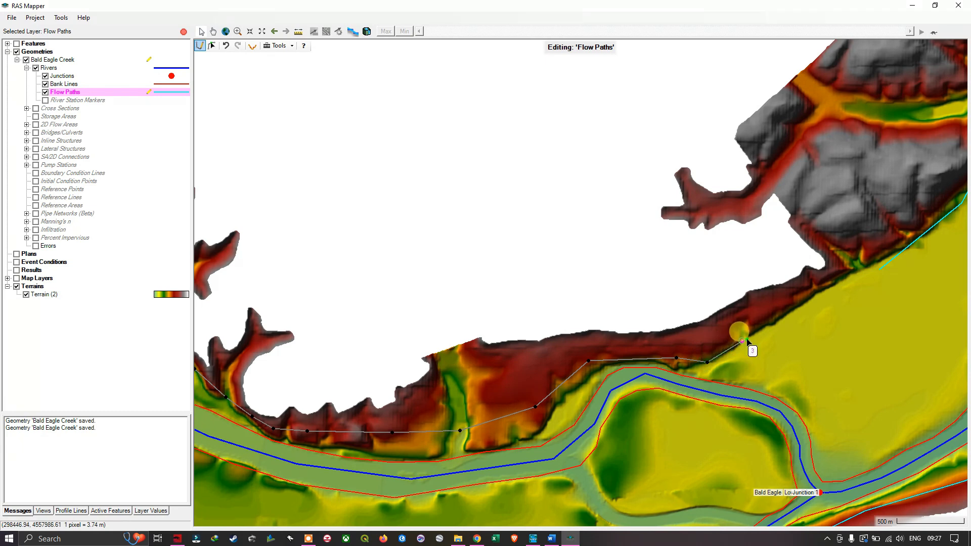
{"action": "left_click", "coordinate": [783, 320]}
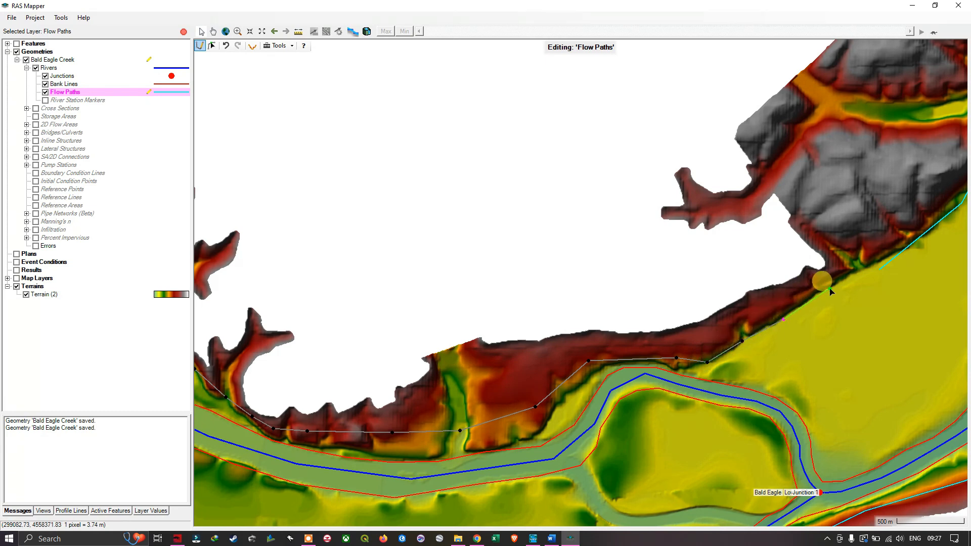
{"action": "left_click", "coordinate": [831, 288]}
{"action": "left_click", "coordinate": [853, 276]}
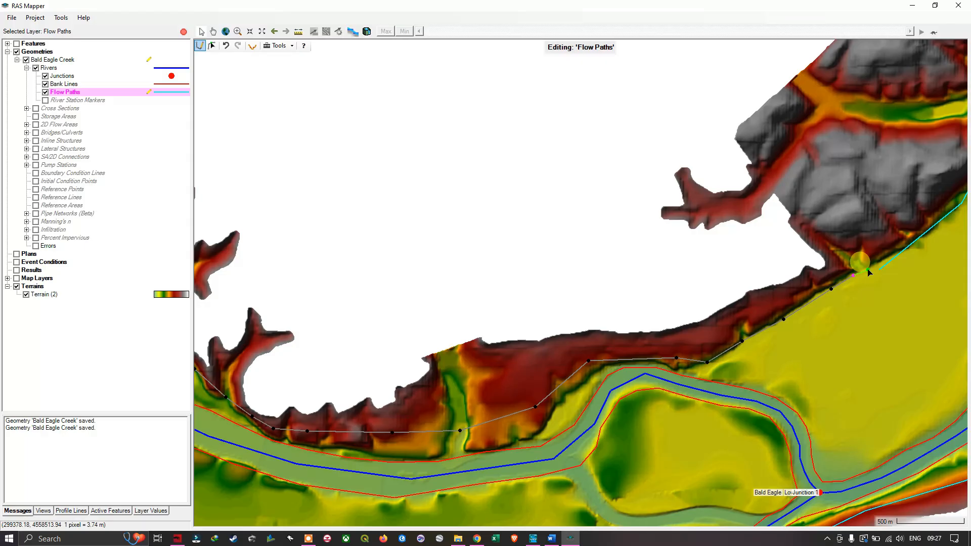
{"action": "double_click", "coordinate": [869, 272]}
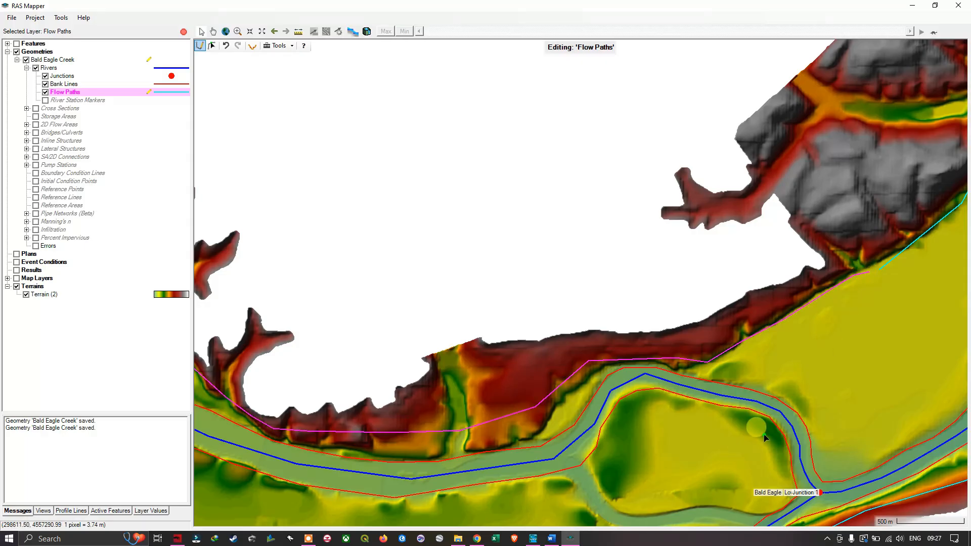
Step: Check the finished flow path along the Tributary Reach, stop editing the Flow Paths layer and save the edits to the Bald Eagle Creek geometry
{"action": "left_click_drag", "start_coordinate": [761, 437], "coordinate": [829, 329]}
{"action": "scroll", "coordinate": [599, 383], "scroll_direction": "down", "scroll_amount": 2}
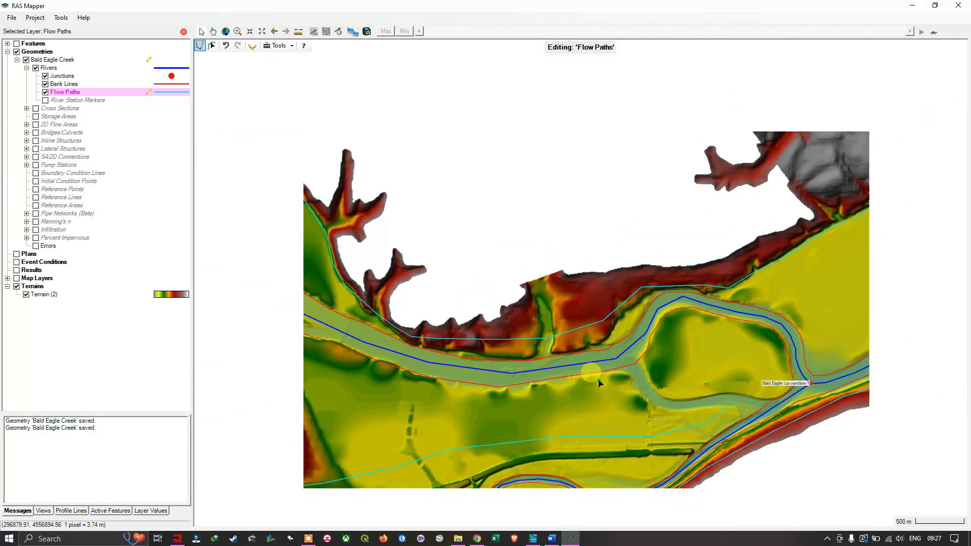
{"action": "scroll", "coordinate": [599, 381], "scroll_direction": "down", "scroll_amount": 1}
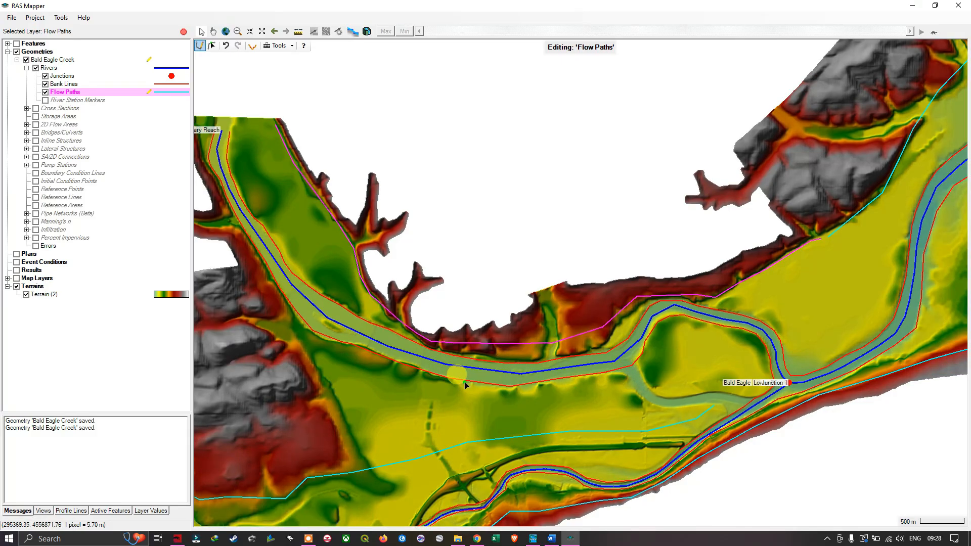
{"action": "left_click_drag", "start_coordinate": [470, 389], "coordinate": [572, 390]}
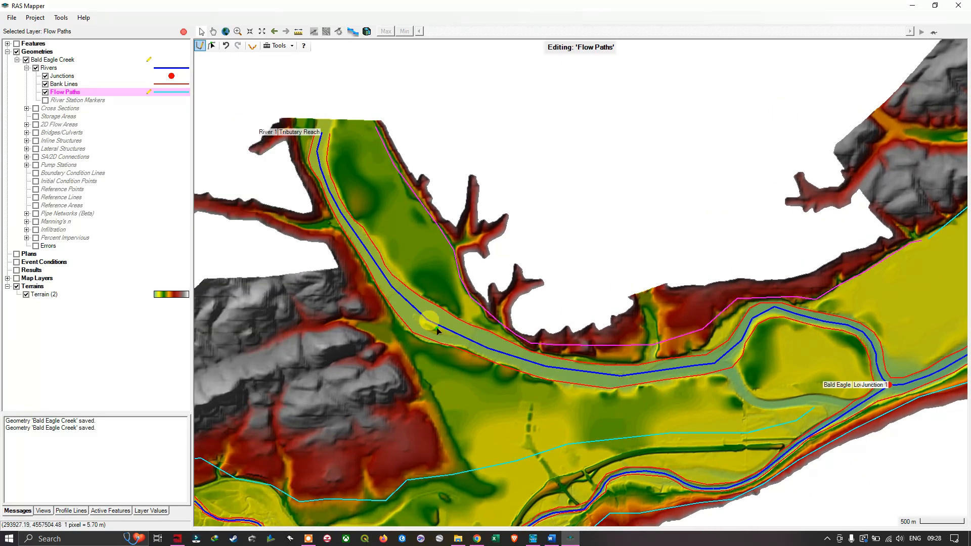
{"action": "right_click", "coordinate": [65, 93]}
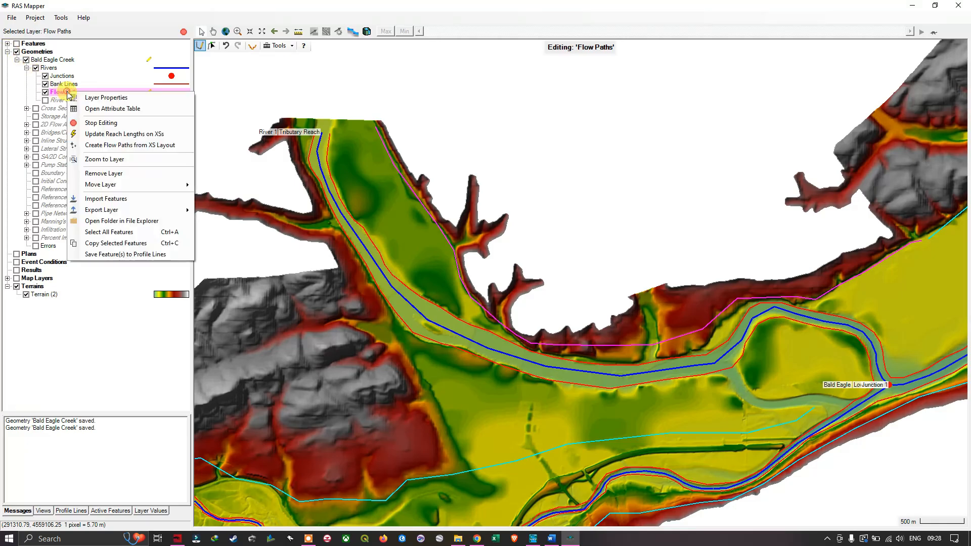
{"action": "left_click", "coordinate": [118, 124]}
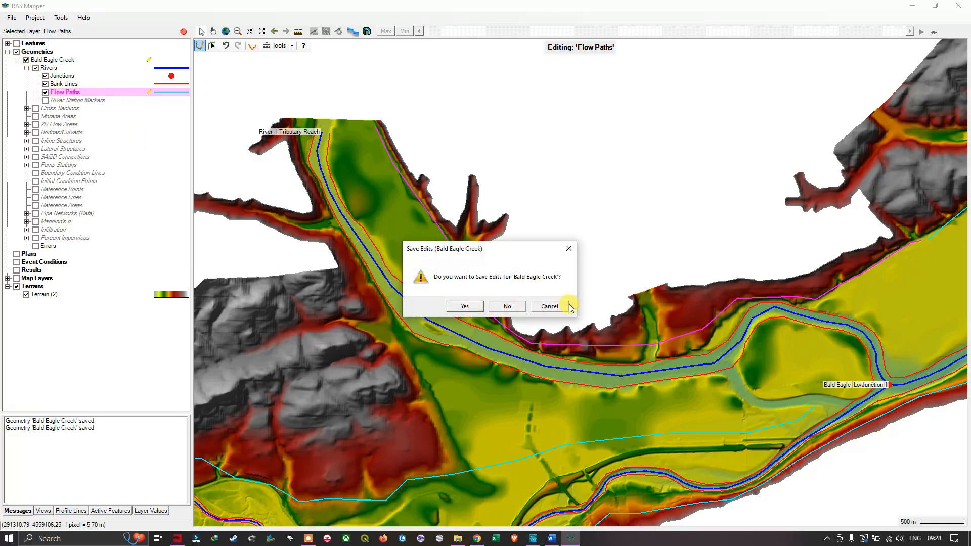
{"action": "left_click", "coordinate": [464, 307]}
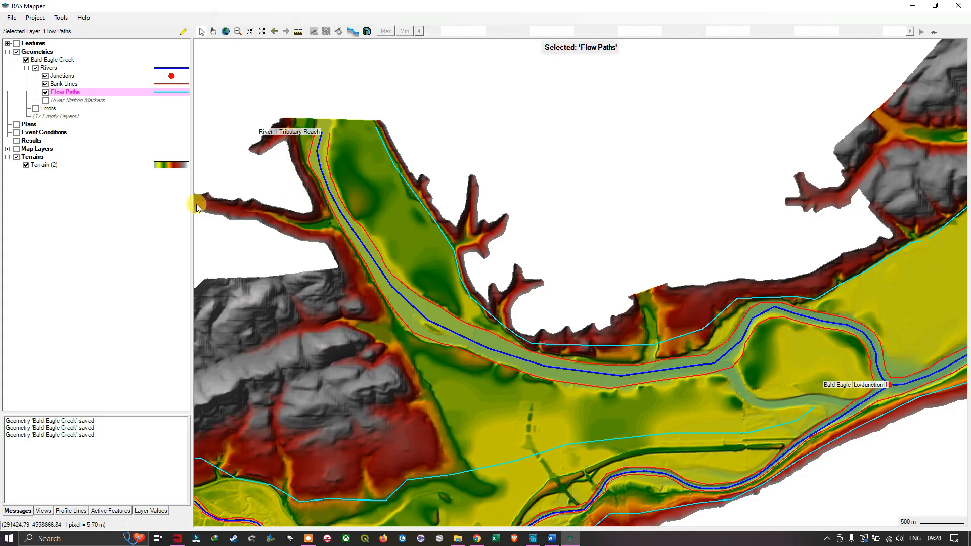
Step: Reopen the Flow Paths layer for editing and start a flow path at the Tributary Reach's northwestern valley corner, tracing the western edge southeast
{"action": "right_click", "coordinate": [71, 97]}
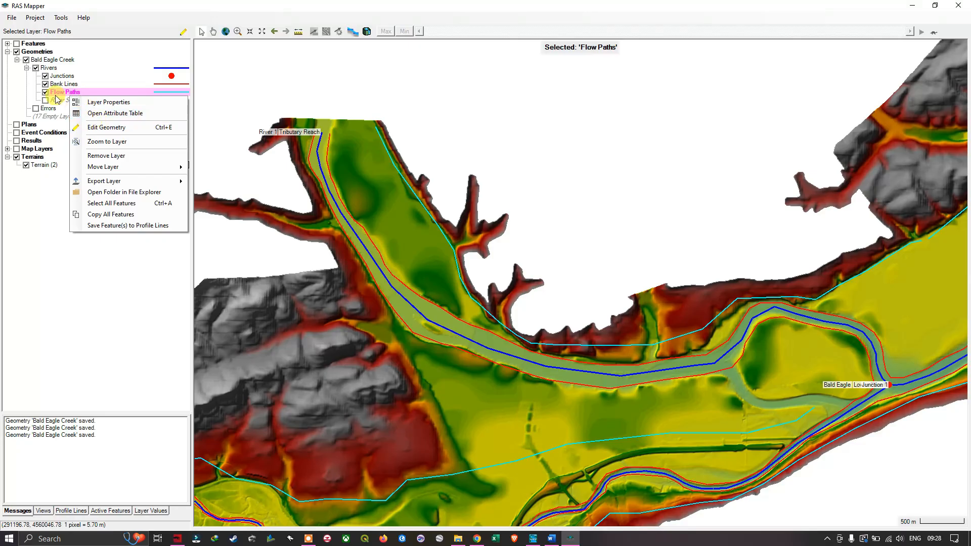
{"action": "left_click", "coordinate": [62, 94]}
{"action": "right_click", "coordinate": [62, 94]}
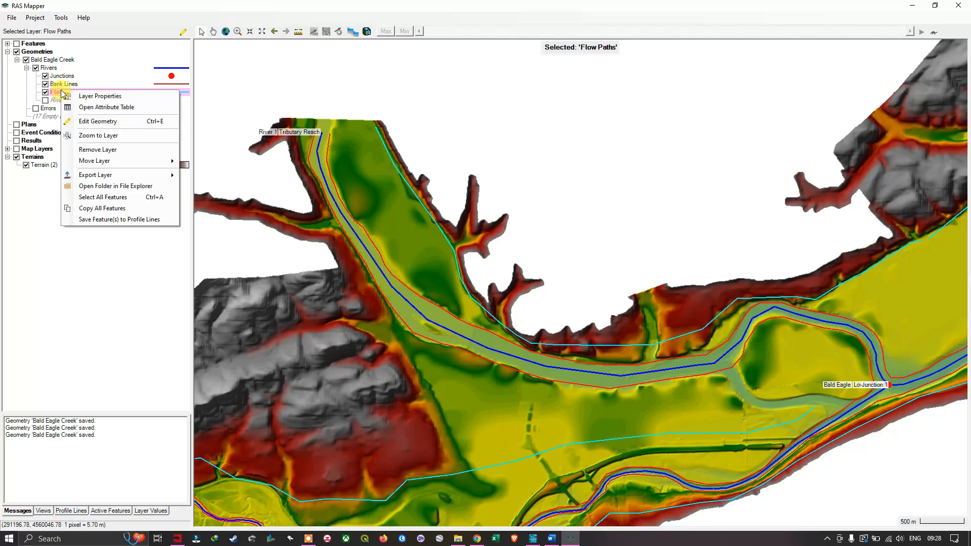
{"action": "left_click", "coordinate": [99, 124]}
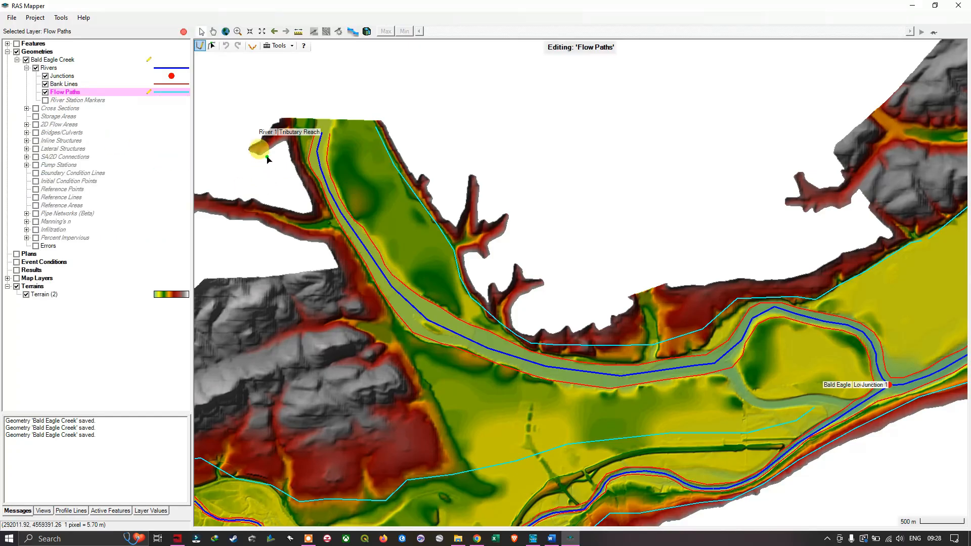
{"action": "left_click", "coordinate": [296, 134]}
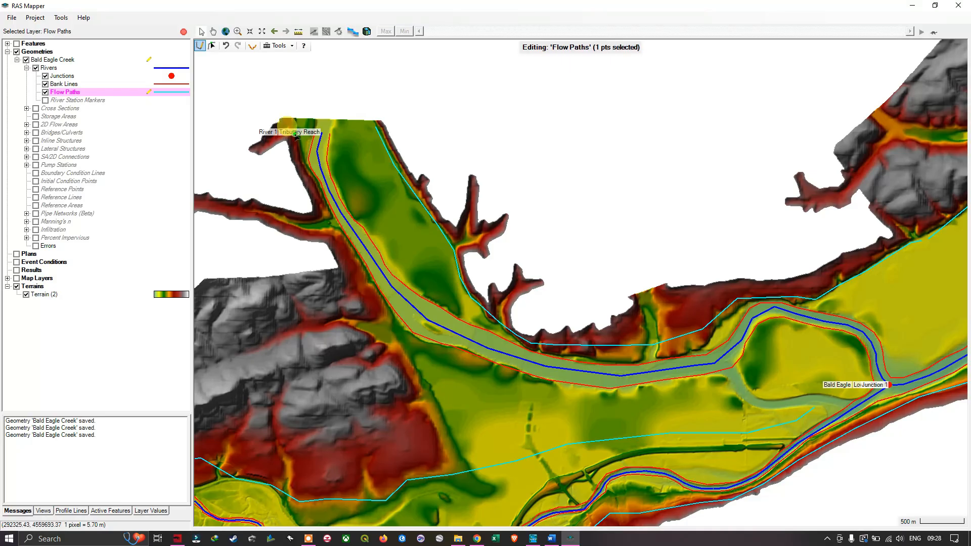
{"action": "left_click", "coordinate": [300, 165]}
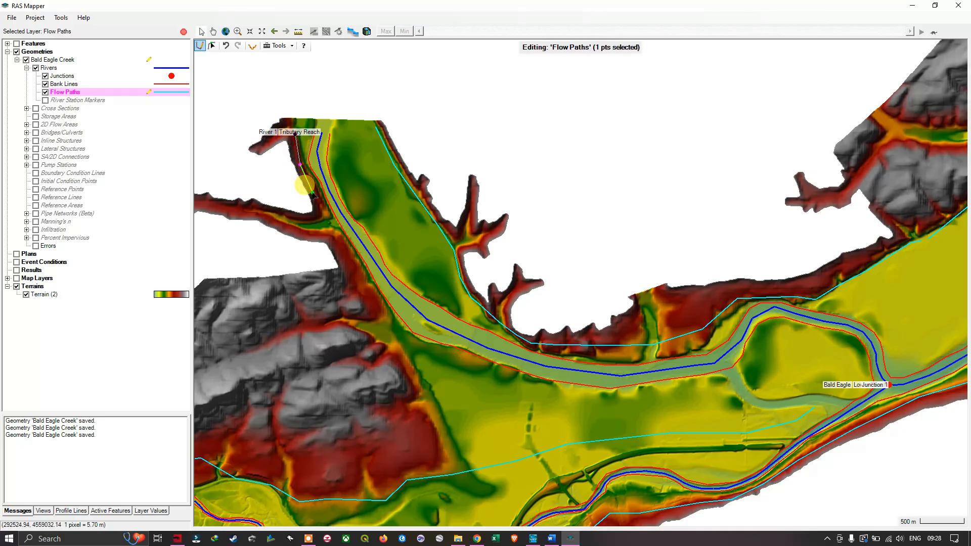
{"action": "left_click_drag", "start_coordinate": [314, 197], "coordinate": [387, 324]}
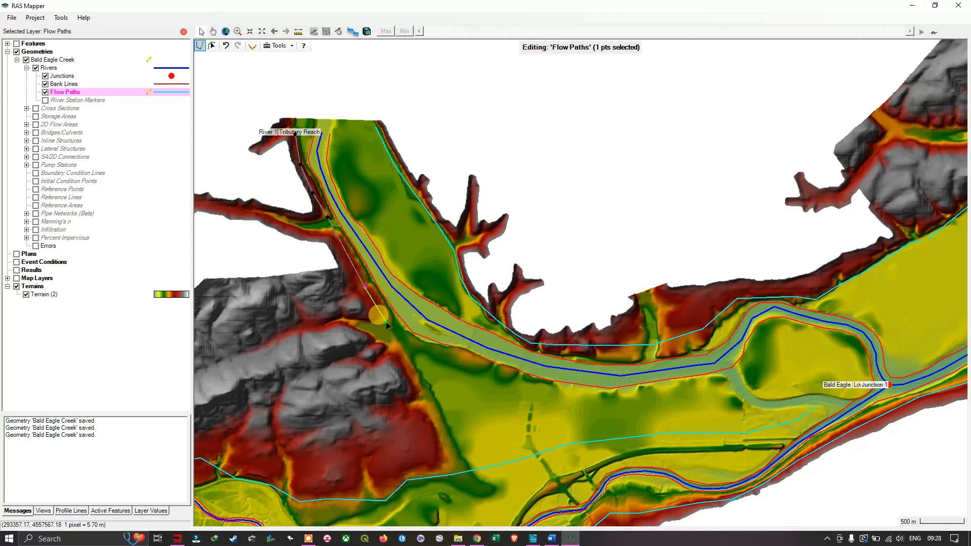
Step: Extend the flow path southeast past the foot of the grey hills and east across the floodplain south of the Tributary Reach
{"action": "left_click", "coordinate": [384, 321]}
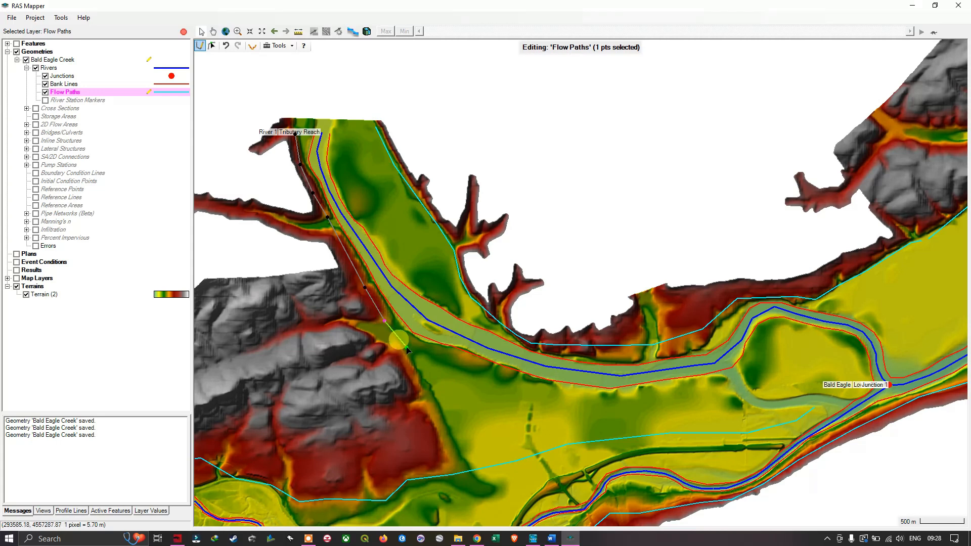
{"action": "left_click", "coordinate": [406, 348]}
{"action": "left_click", "coordinate": [451, 364]}
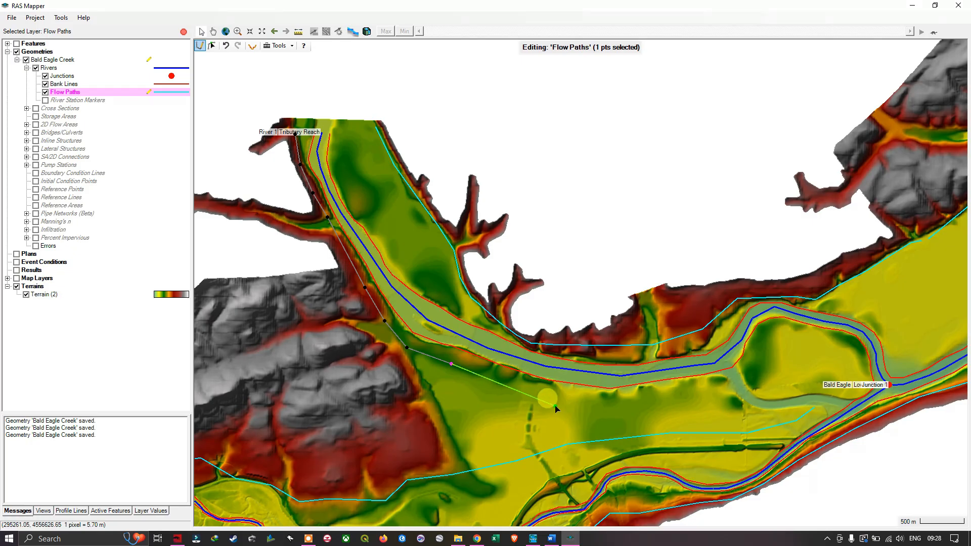
{"action": "left_click", "coordinate": [505, 392]}
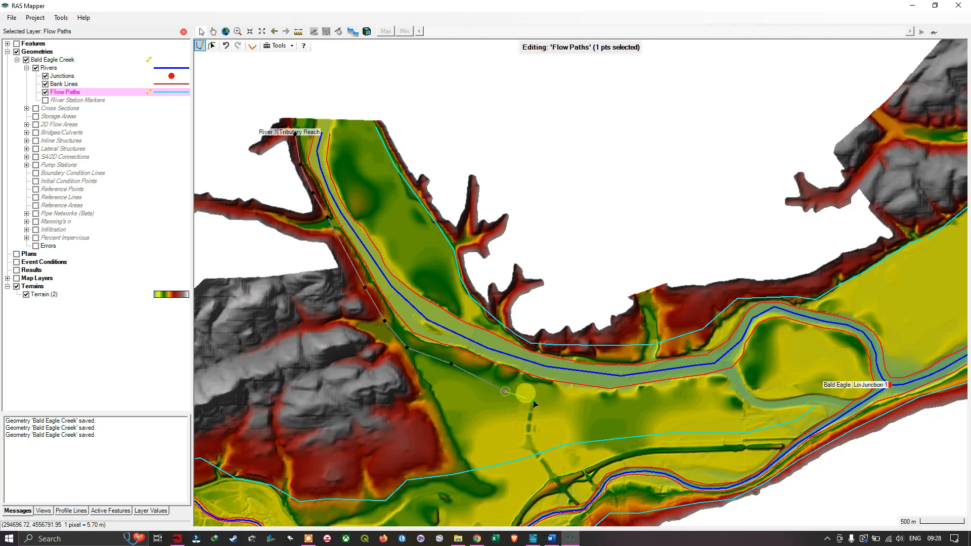
{"action": "left_click", "coordinate": [572, 406]}
{"action": "left_click", "coordinate": [662, 399]}
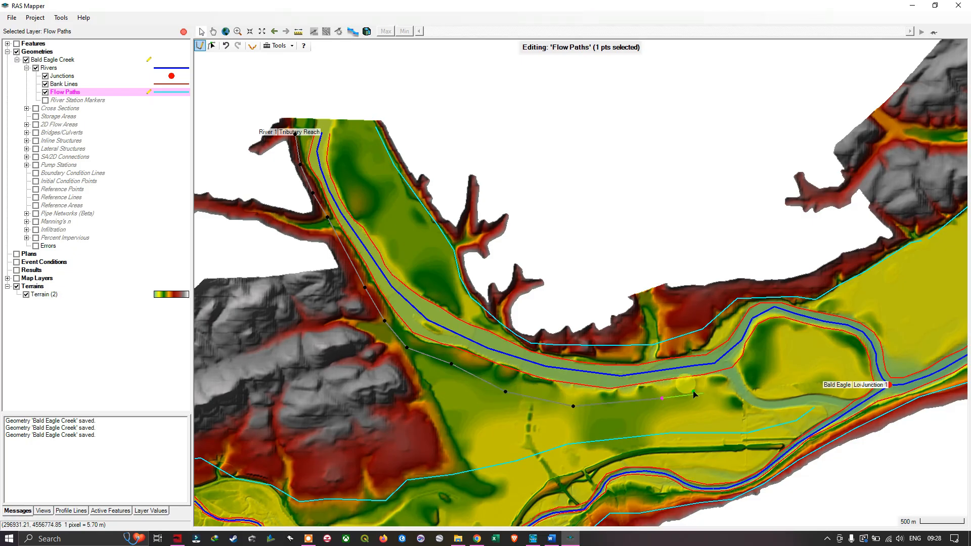
Step: Trace the flow path along the inside of the river bend and finish it just west of Junction 1
{"action": "left_click", "coordinate": [729, 388]}
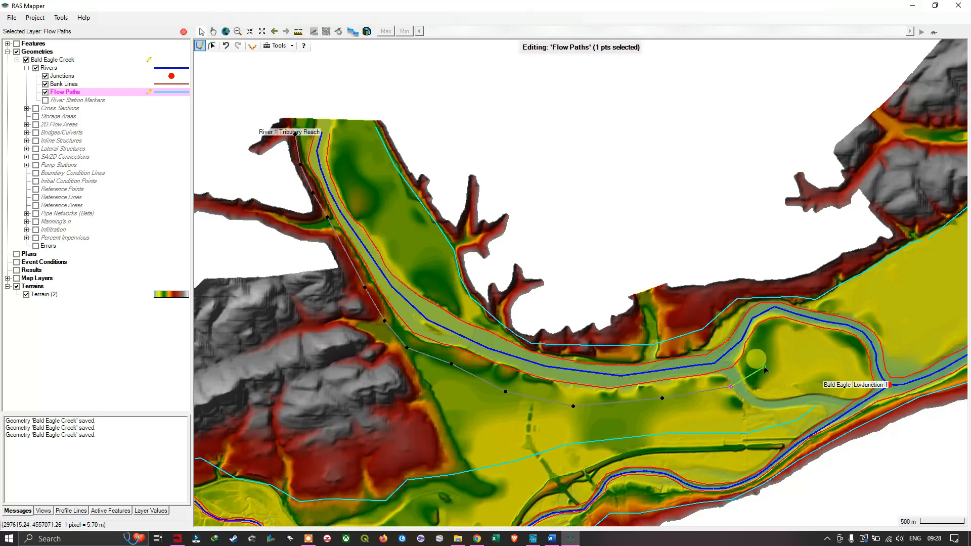
{"action": "left_click", "coordinate": [764, 367]}
{"action": "left_click", "coordinate": [783, 339]}
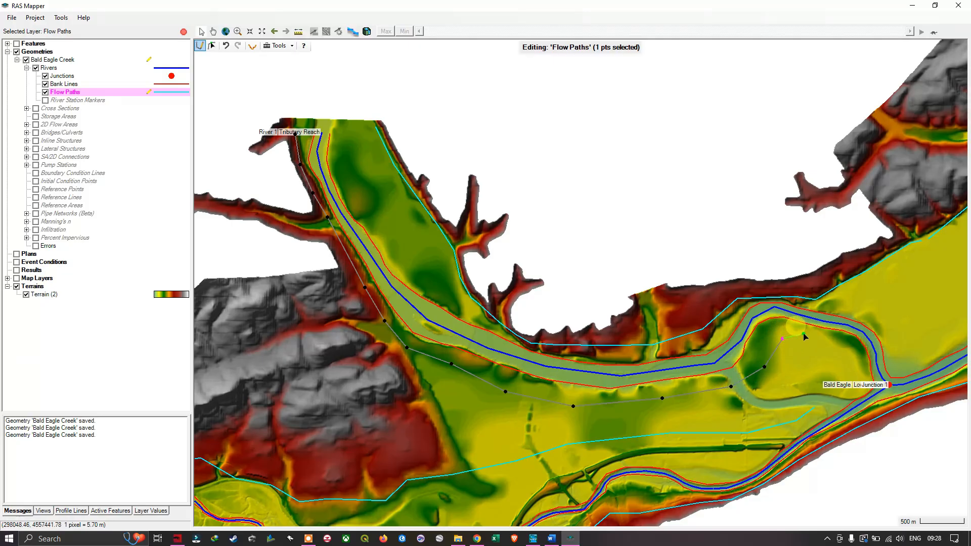
{"action": "left_click", "coordinate": [810, 336]}
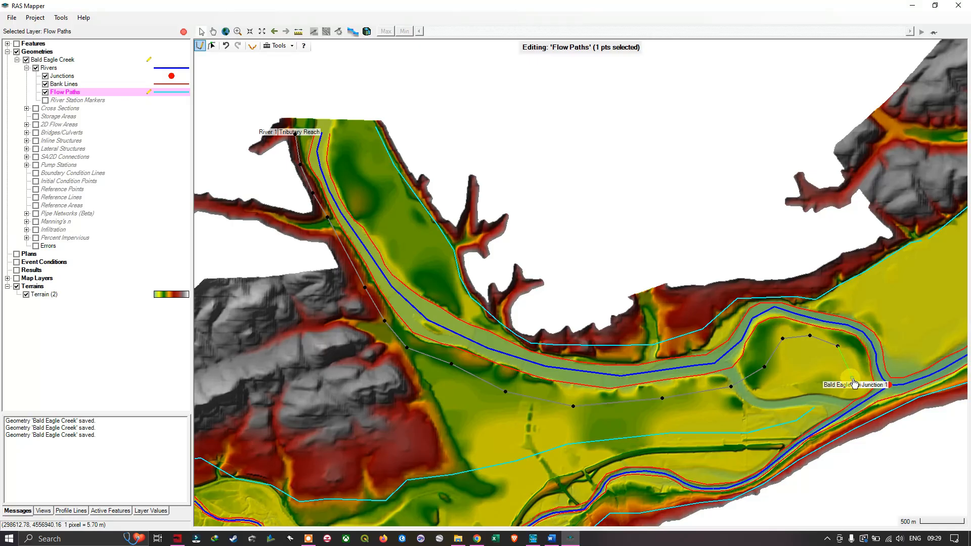
{"action": "double_click", "coordinate": [853, 378]}
Step: Stop editing the Flow Paths layer and save the edits to the Bald Eagle Creek geometry
{"action": "scroll", "coordinate": [877, 327], "scroll_direction": "down", "scroll_amount": 1}
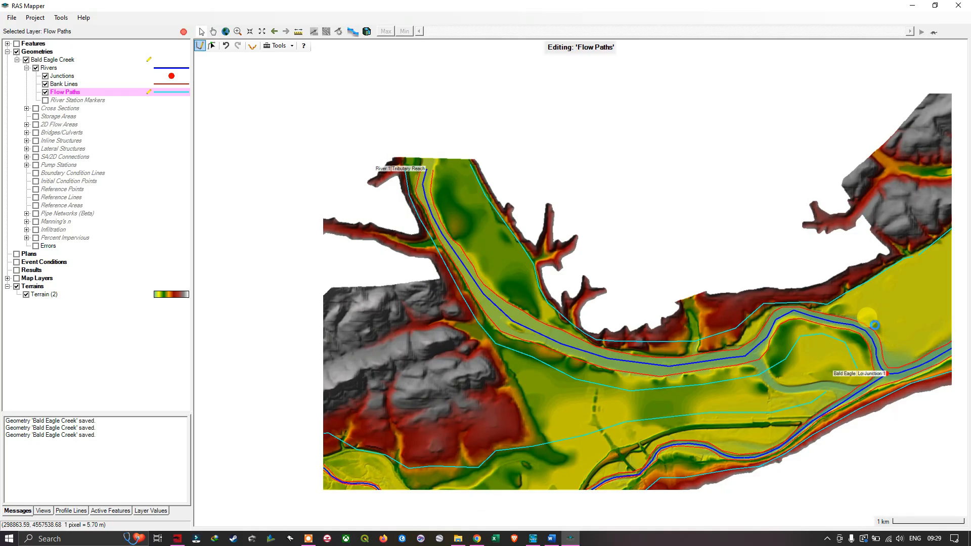
{"action": "scroll", "coordinate": [873, 328], "scroll_direction": "down", "scroll_amount": 1}
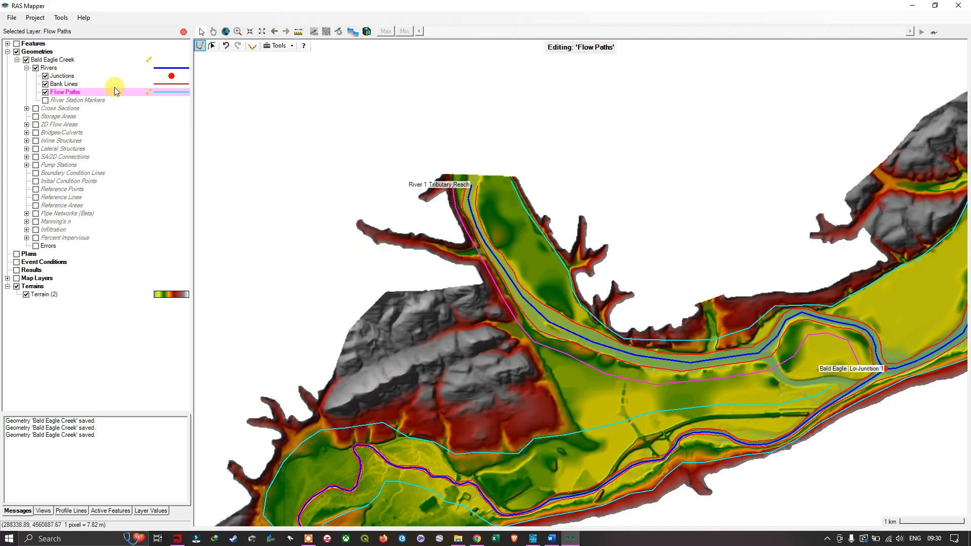
{"action": "right_click", "coordinate": [62, 96]}
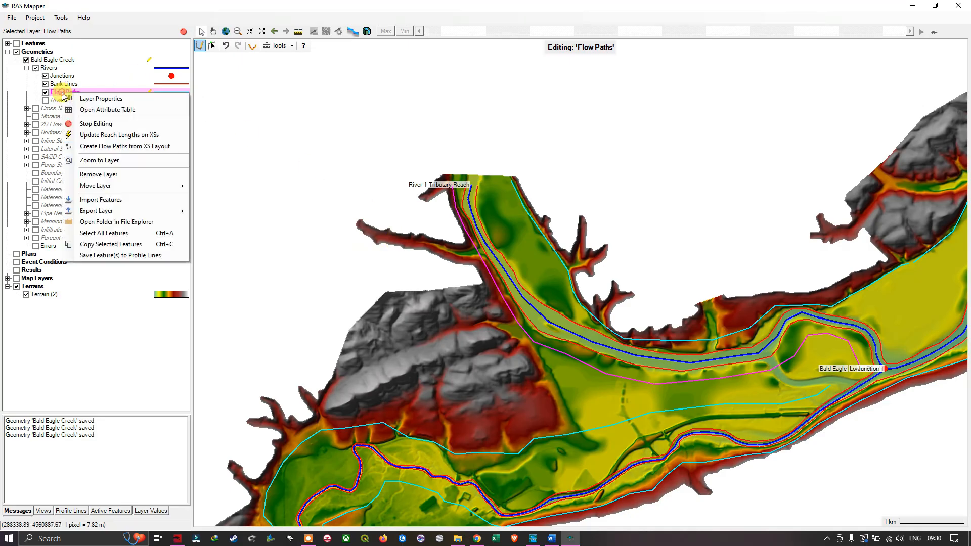
{"action": "left_click", "coordinate": [110, 124]}
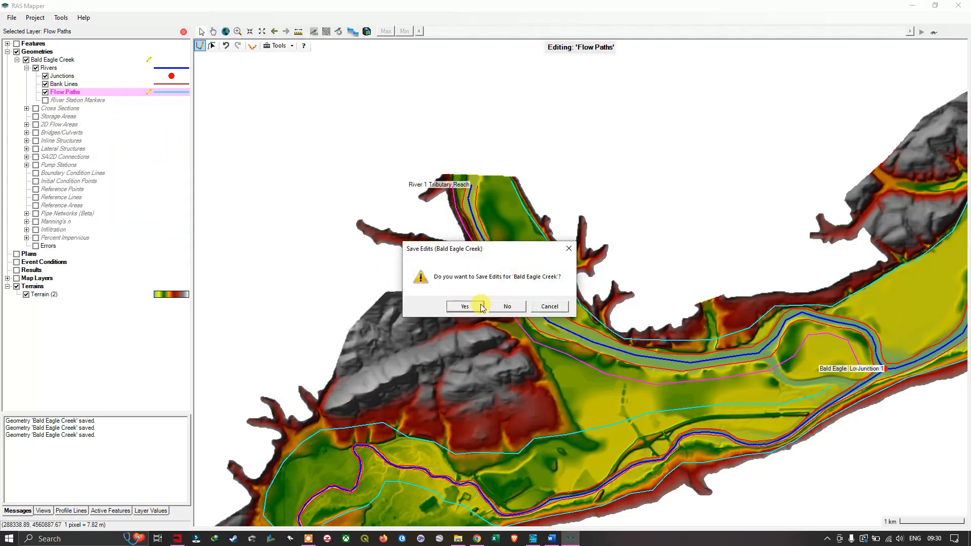
{"action": "left_click", "coordinate": [465, 307]}
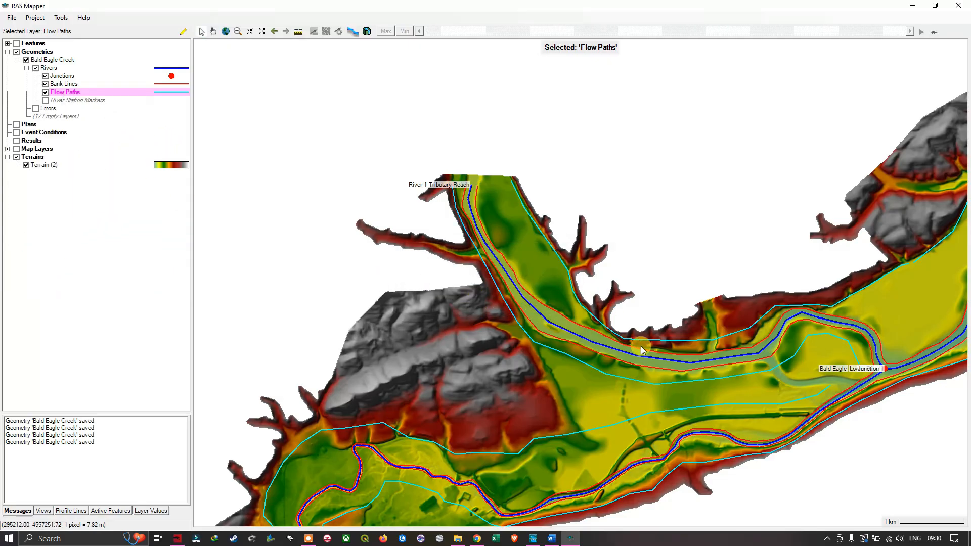
Step: Save the RAS Mapper file and look over the flow paths along all three reaches
{"action": "scroll", "coordinate": [486, 392], "scroll_direction": "down", "scroll_amount": 2}
{"action": "scroll", "coordinate": [603, 403], "scroll_direction": "down", "scroll_amount": 1}
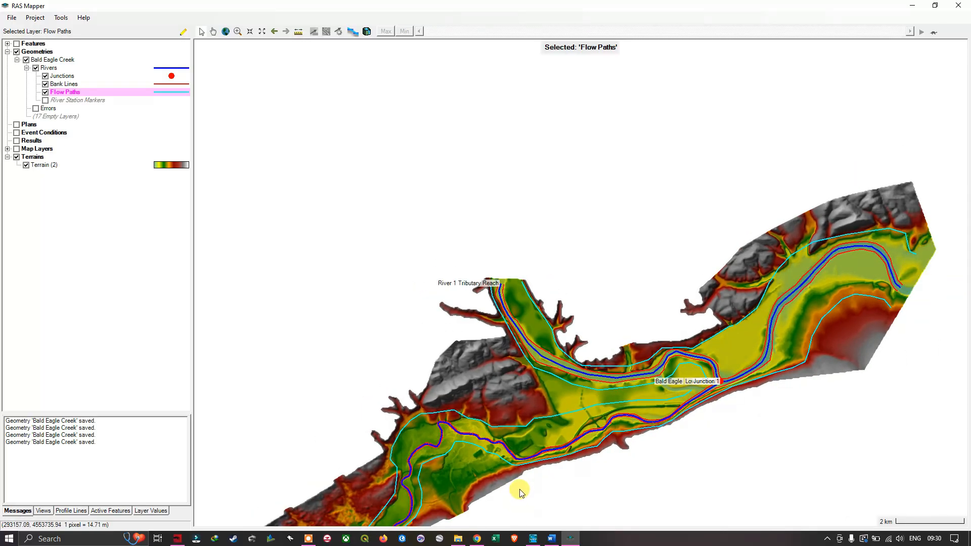
{"action": "left_click_drag", "start_coordinate": [521, 493], "coordinate": [548, 335]}
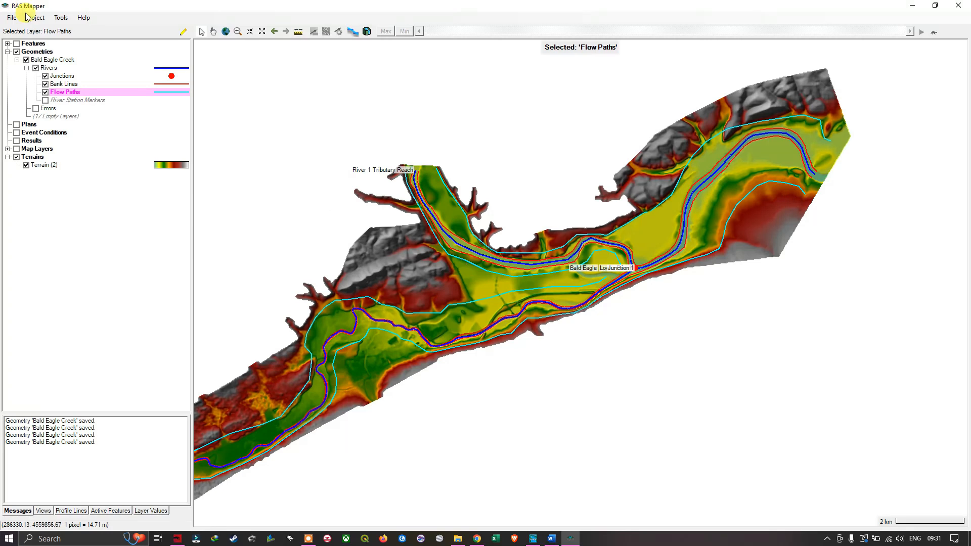
{"action": "left_click", "coordinate": [11, 18]}
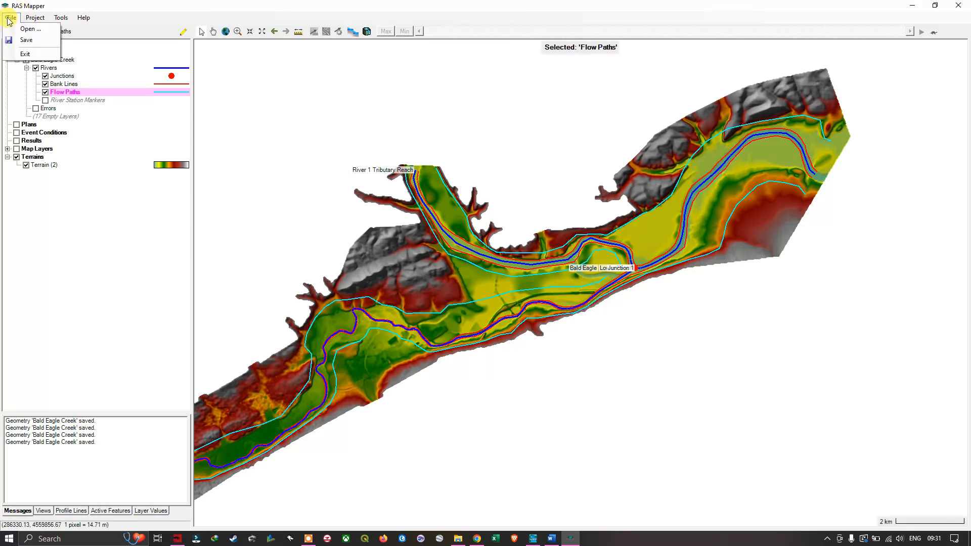
{"action": "left_click", "coordinate": [26, 40]}
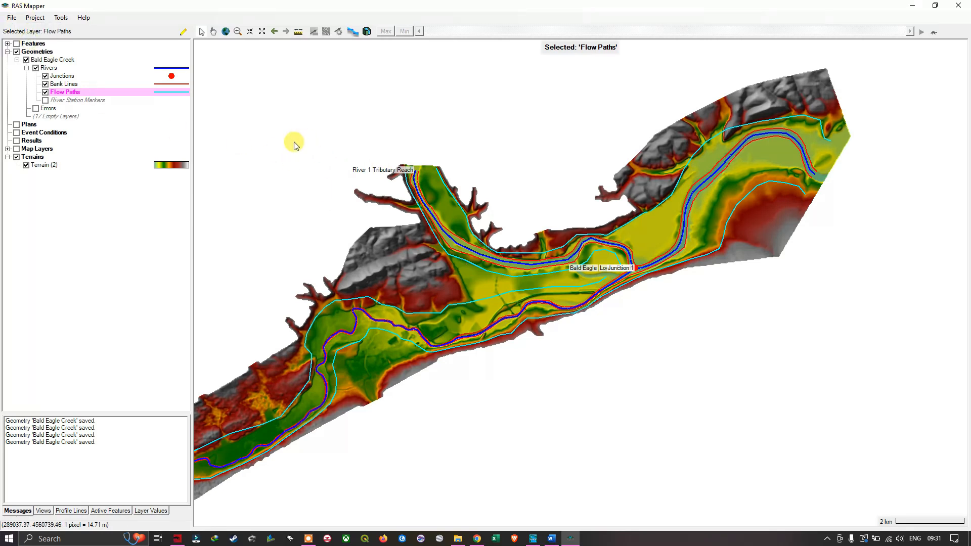
{"action": "left_click_drag", "start_coordinate": [390, 251], "coordinate": [496, 216]}
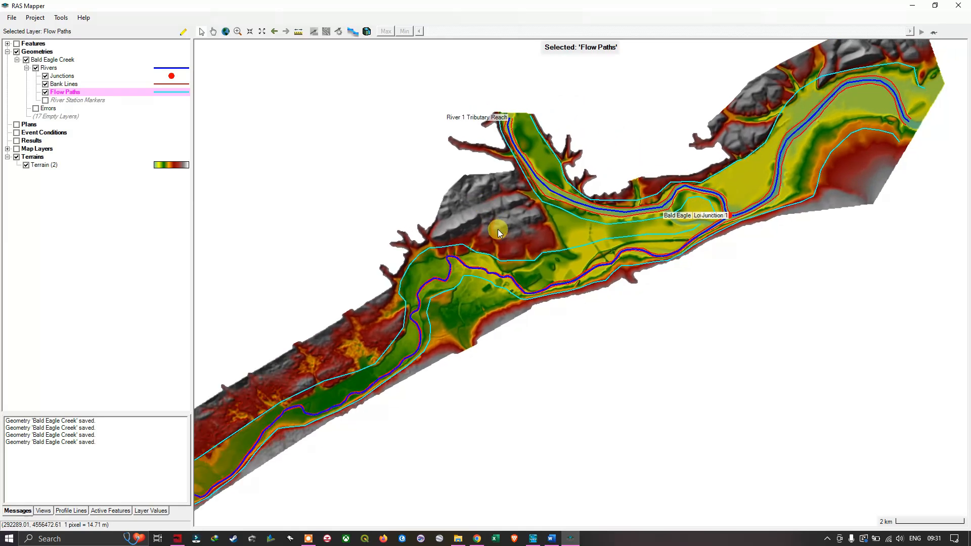
{"action": "left_click_drag", "start_coordinate": [498, 225], "coordinate": [546, 184]}
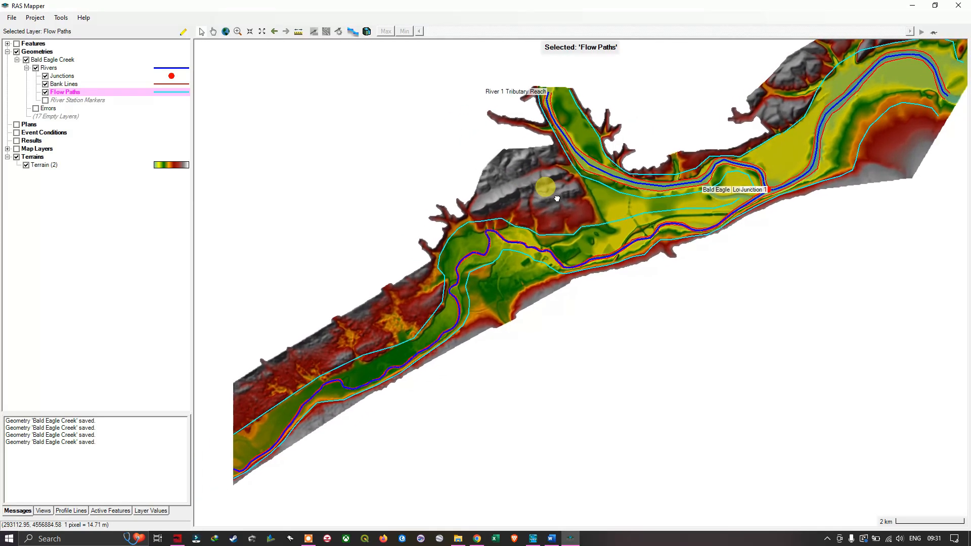